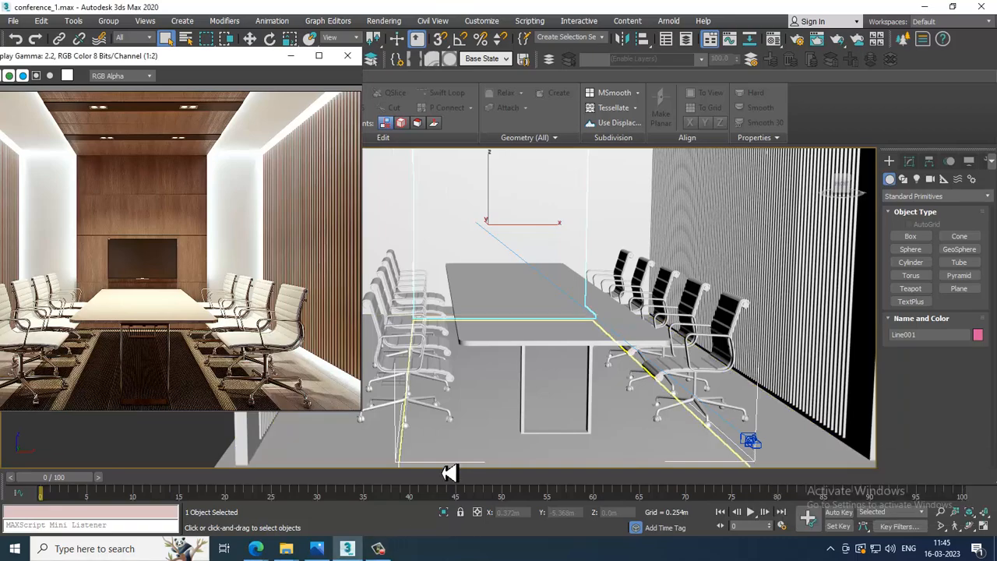
scroll(703, 278, up, 5)
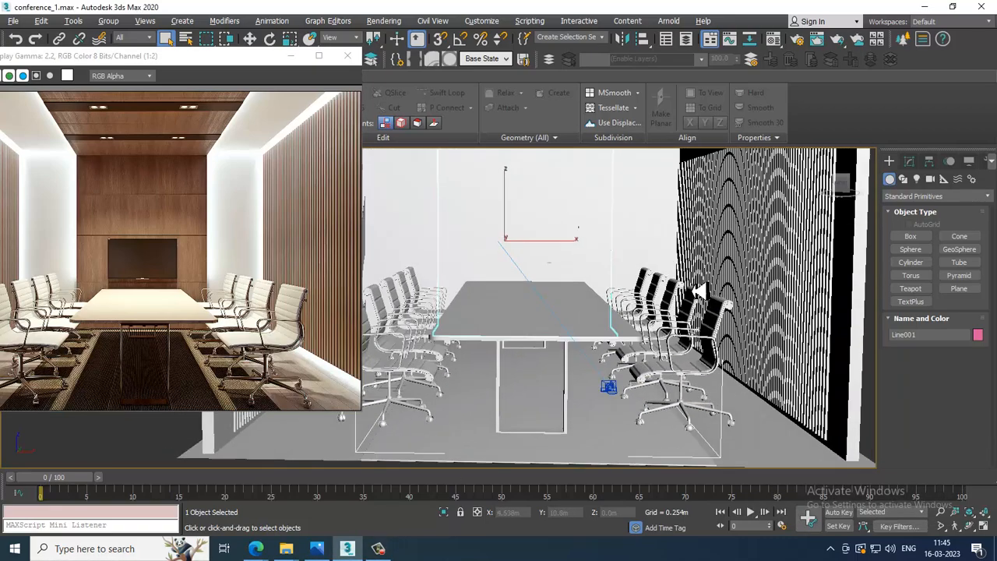
scroll(710, 270, up, 2)
scroll(719, 260, down, 7)
alt+middle_drag(738, 267, 763, 316)
scroll(731, 313, up, 6)
scroll(779, 301, down, 3)
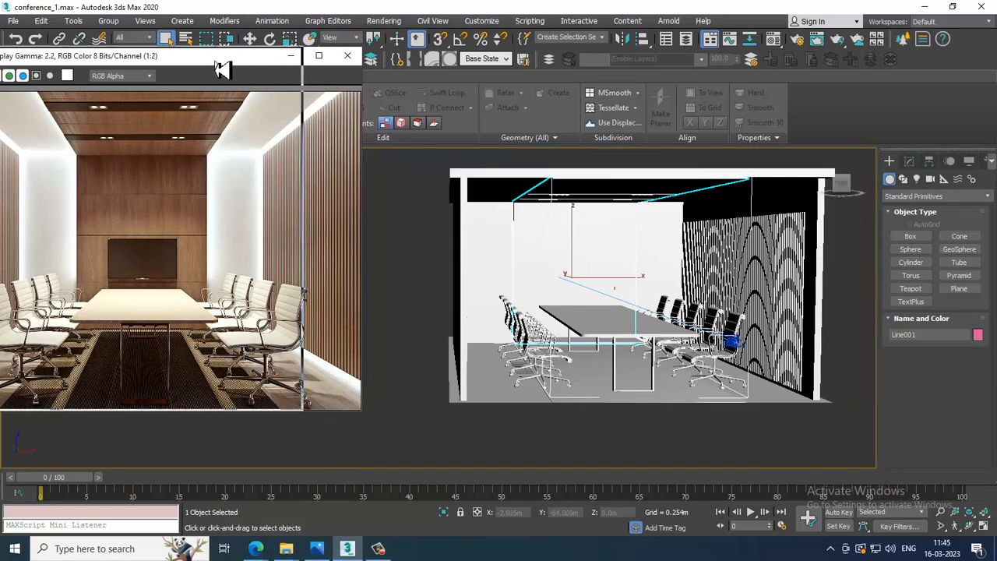
Move the reference image aside, set the renderer to V-Ray Next, update 1.2 in the render setup, and minimize the setup window.
drag(222, 62, 164, 62)
click(384, 22)
click(432, 88)
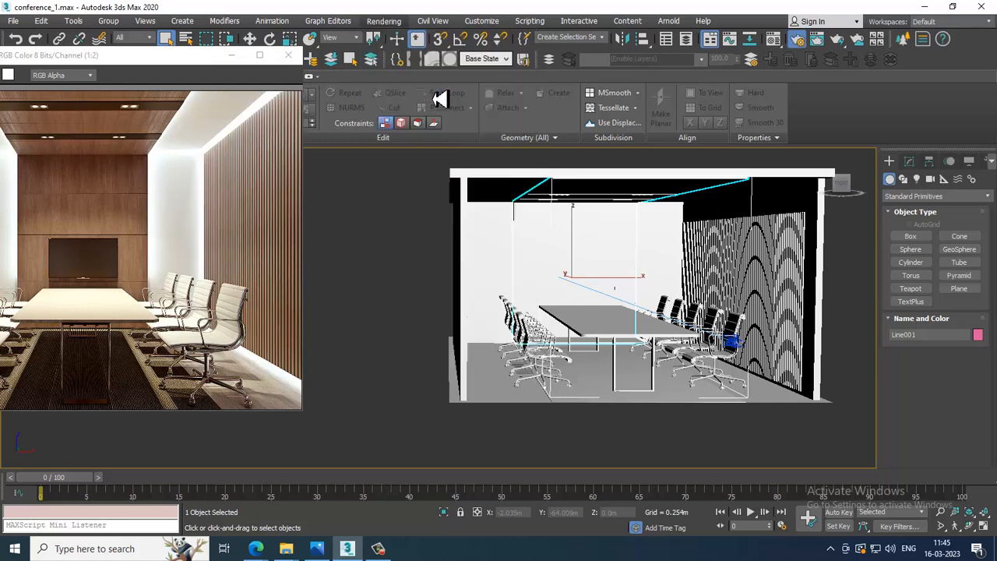
click(740, 146)
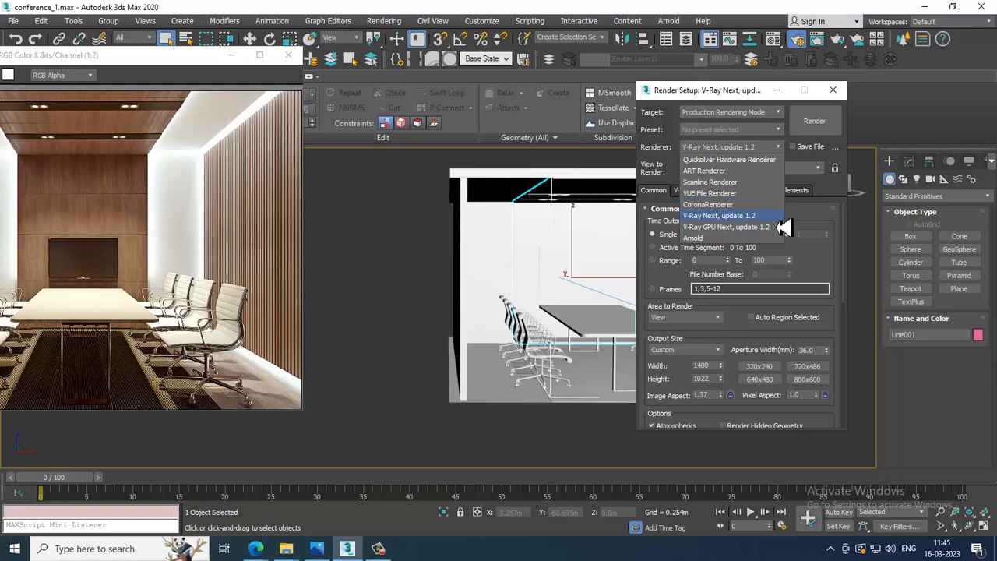
click(774, 218)
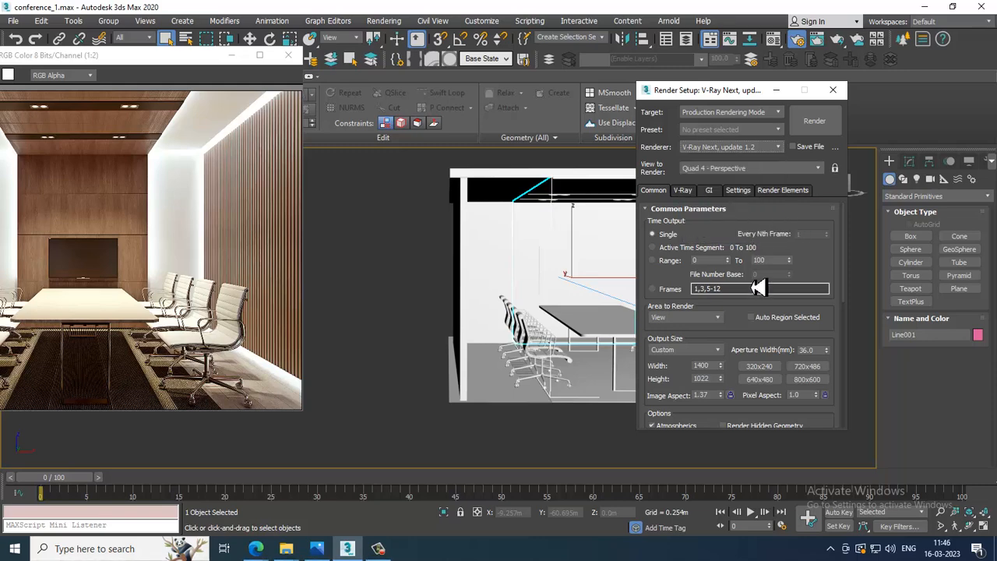
drag(755, 322, 785, 158)
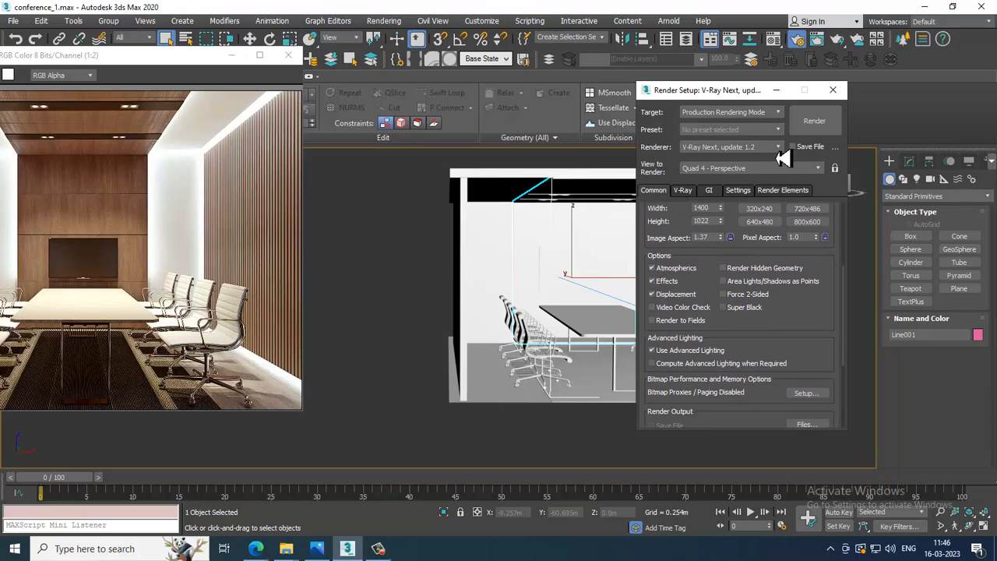
click(776, 90)
Select the floor plane beneath the conference table and switch the Material Editor to Slate mode.
alt+middle_drag(636, 391, 776, 385)
scroll(685, 392, up, 4)
click(754, 397)
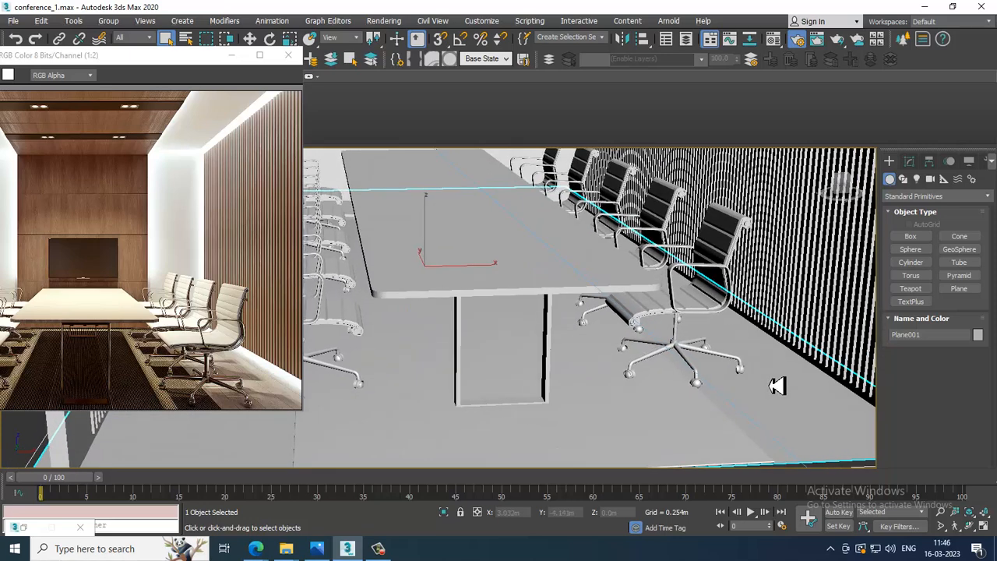
key(m)
click(88, 116)
click(129, 148)
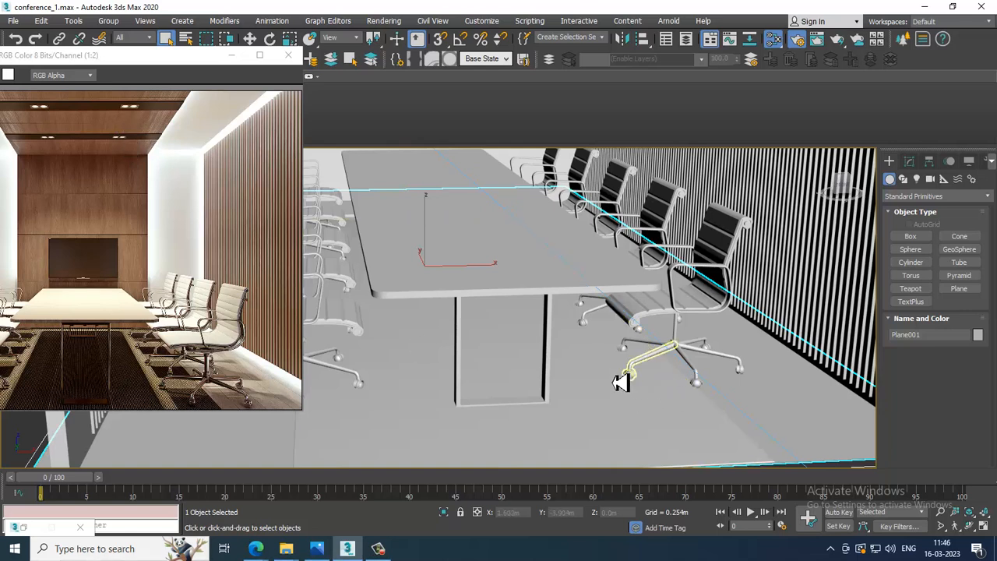
Create a VRayMtl material in the Slate Material Editor, name it floor, and enlarge its preview.
key(m)
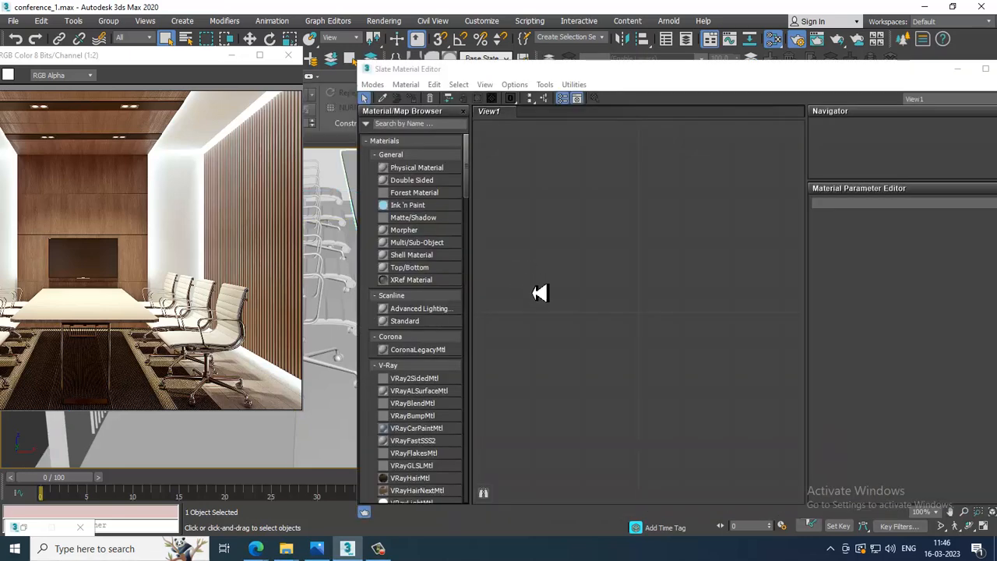
scroll(478, 222, down, 6)
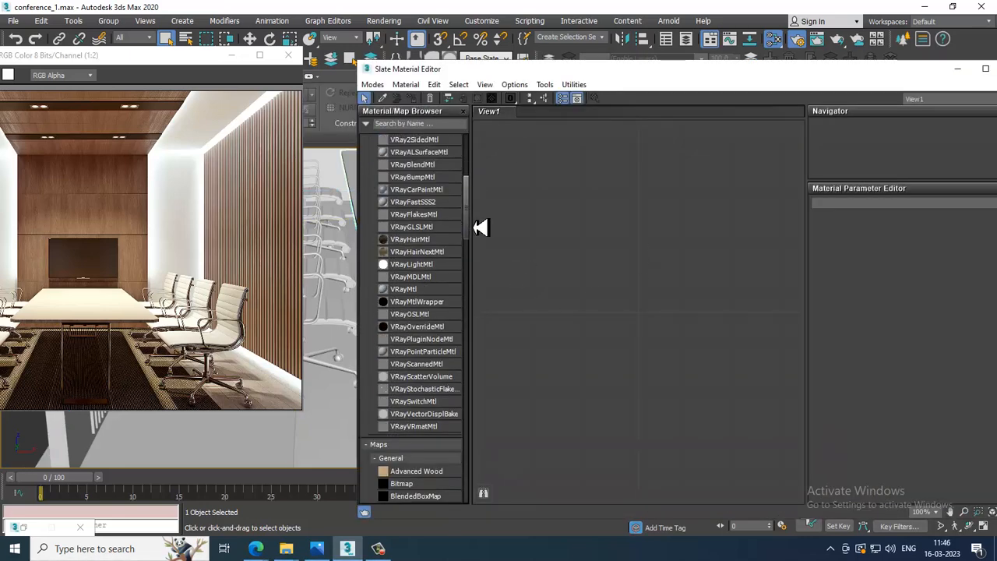
drag(420, 283, 671, 232)
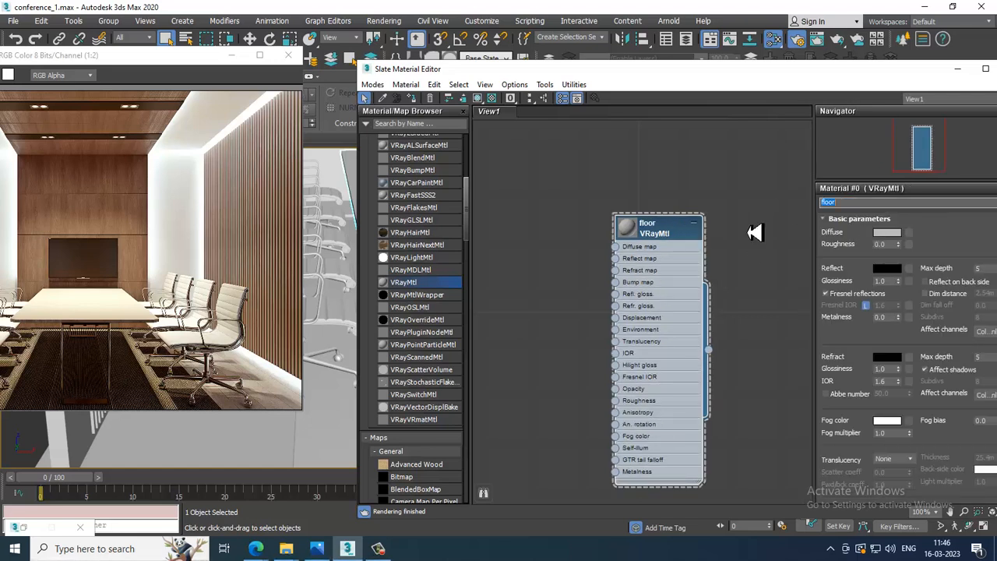
double_click(627, 229)
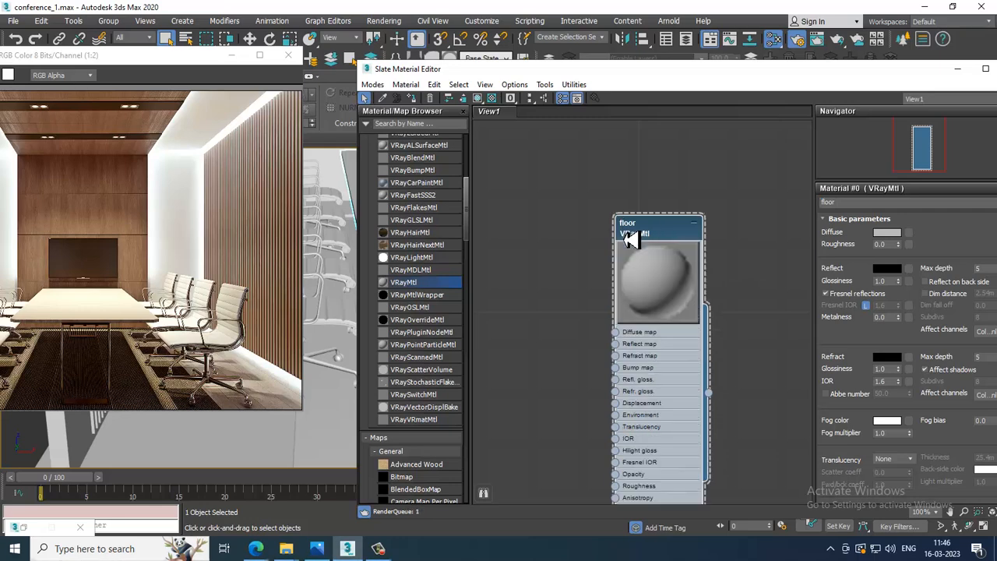
Assign the bitmap soreno-ivory-porcelain.jpg from D:\March 2023\conf tex as the floor material's diffuse map.
click(909, 233)
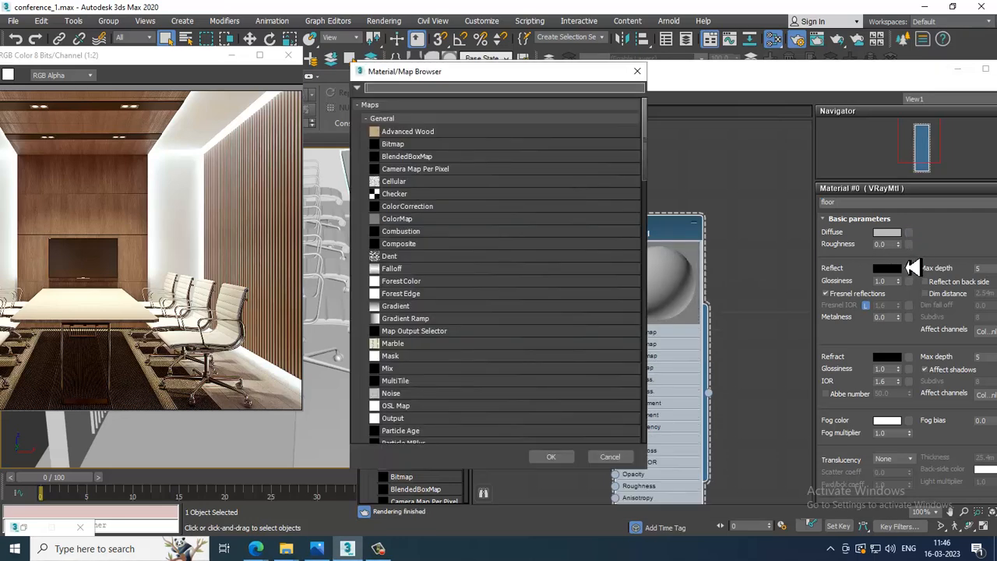
double_click(417, 147)
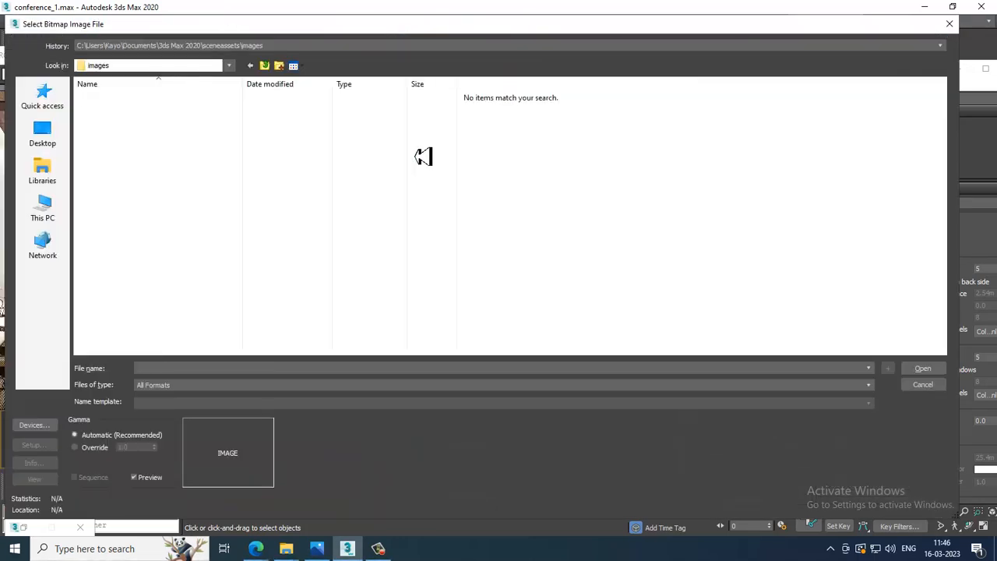
click(56, 210)
double_click(282, 189)
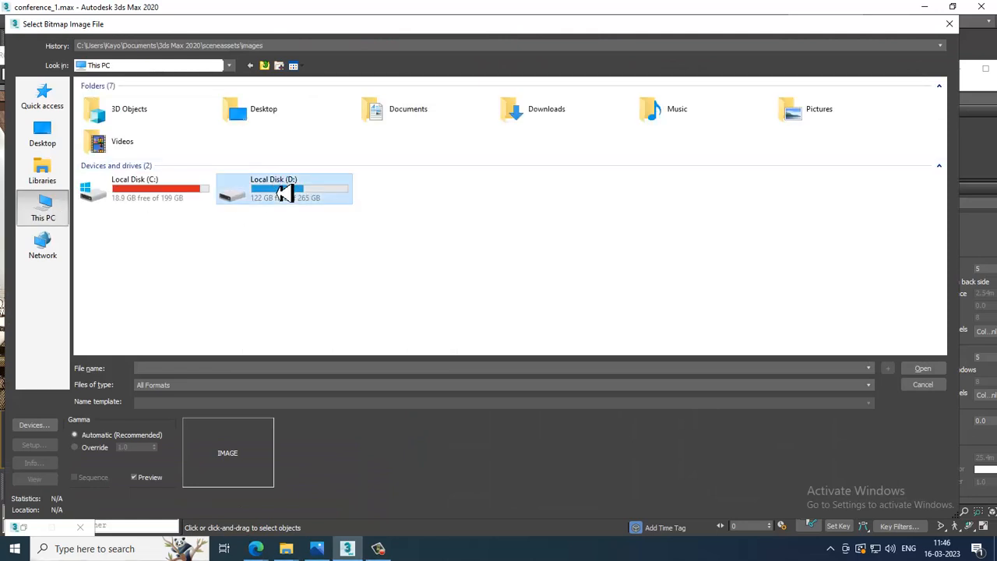
click(155, 257)
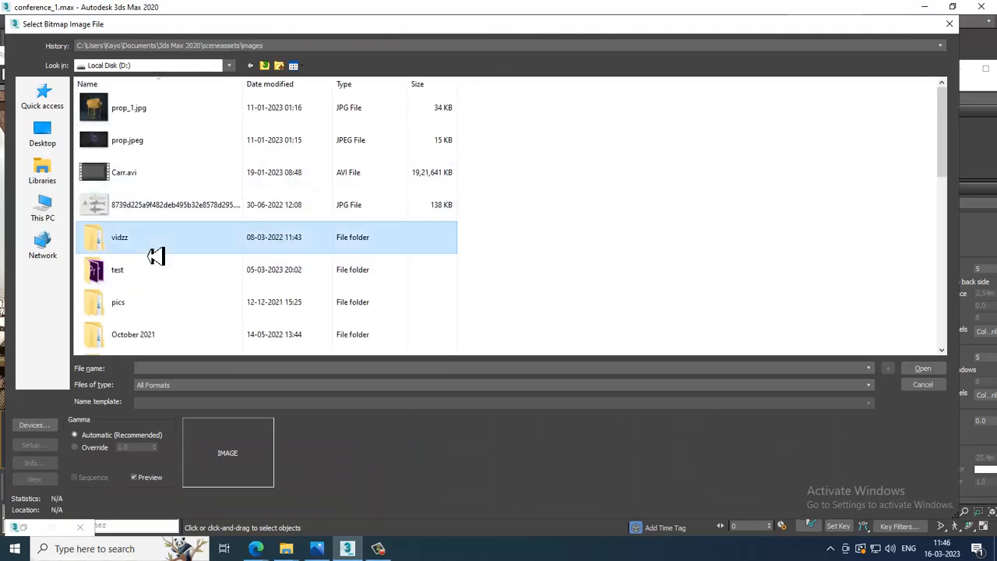
scroll(159, 257, down, 5)
double_click(195, 146)
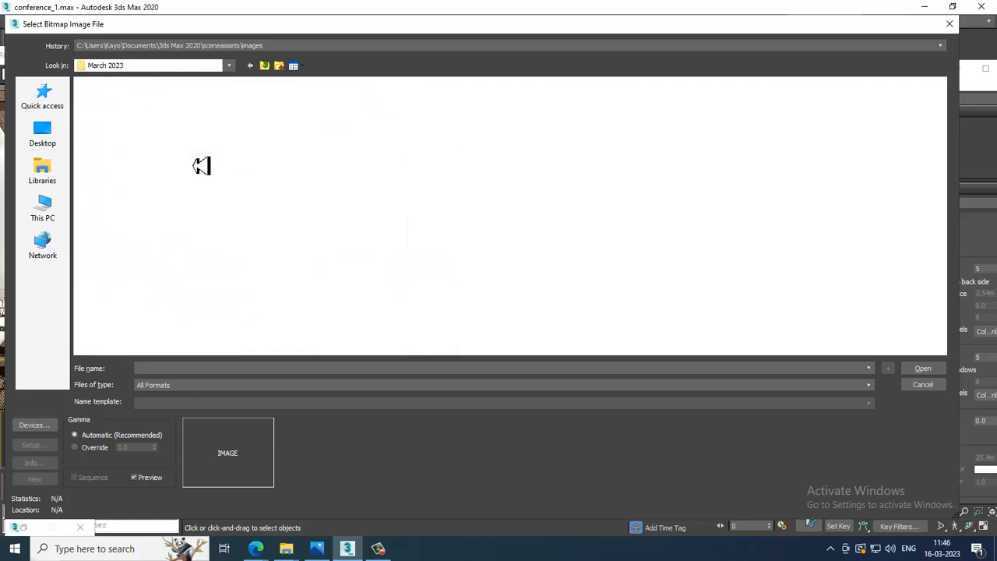
double_click(896, 142)
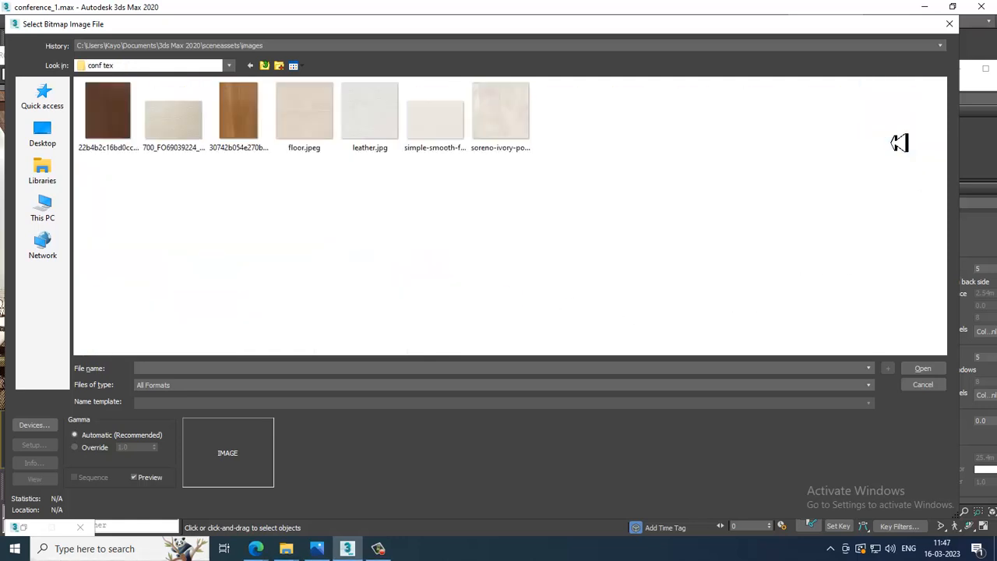
click(323, 115)
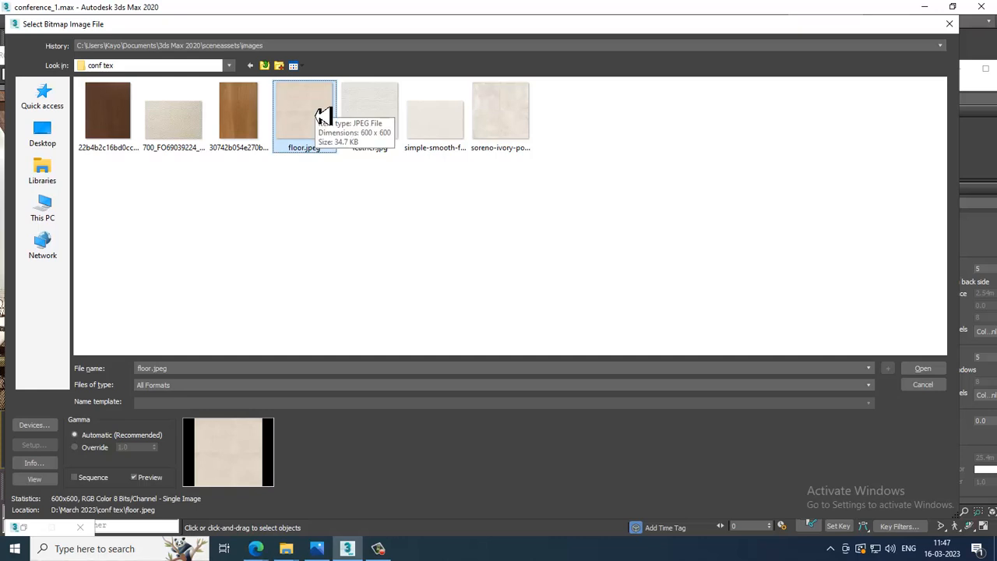
click(513, 115)
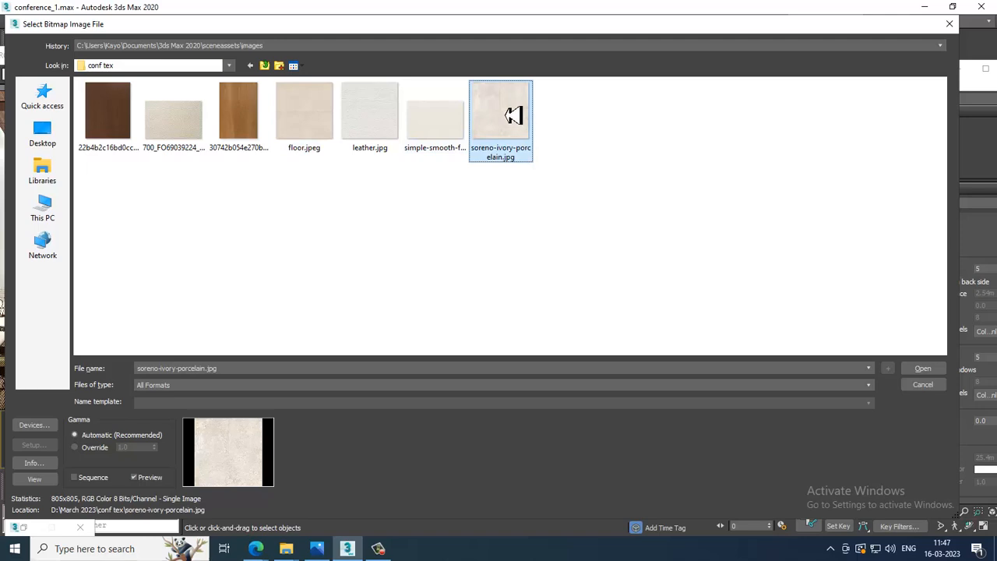
double_click(504, 125)
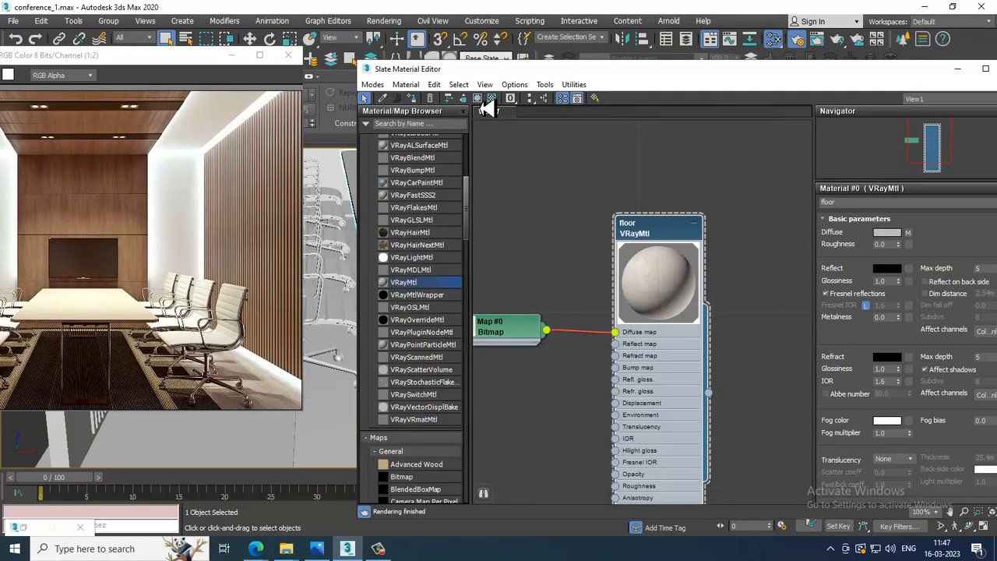
Show the floor material's texture in the viewport and move the material editor clear of the room model.
click(477, 98)
double_click(840, 71)
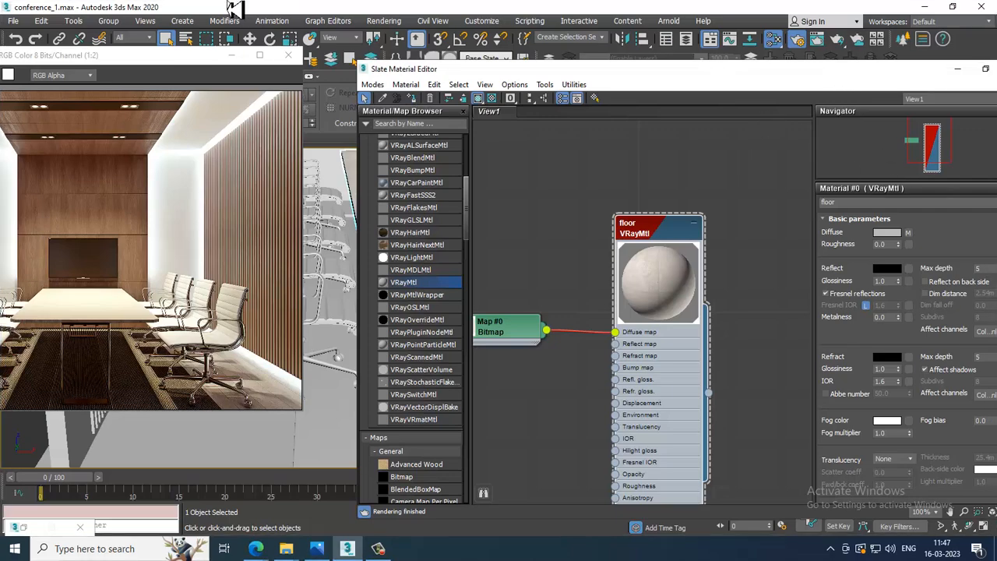
click(951, 7)
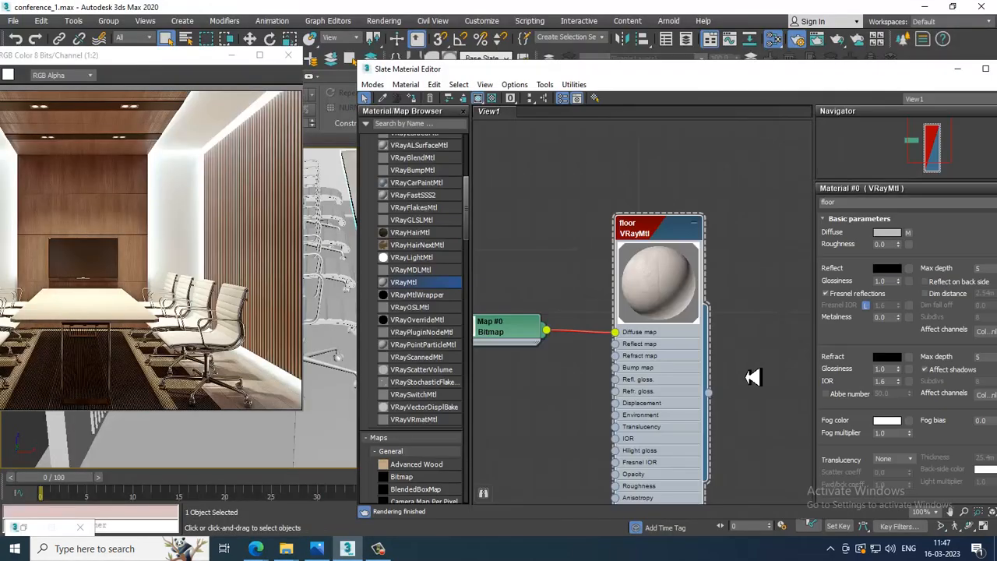
drag(359, 82, 345, 88)
scroll(778, 349, down, 4)
alt+middle_drag(753, 348, 732, 359)
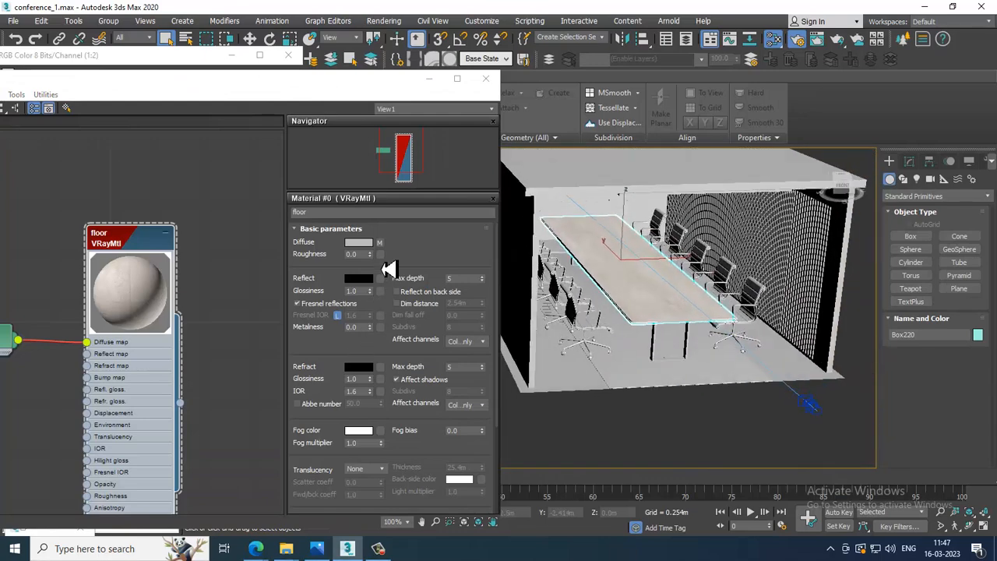
Open the floor material's diffuse bitmap and set its U and V tiling to 3.
click(379, 242)
double_click(375, 290)
text(3)
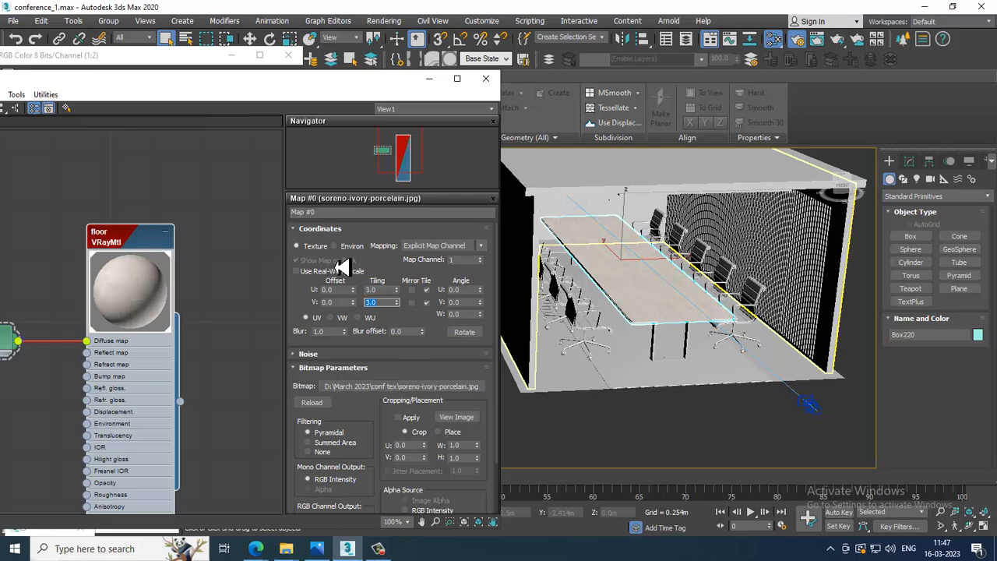
scroll(705, 374, up, 5)
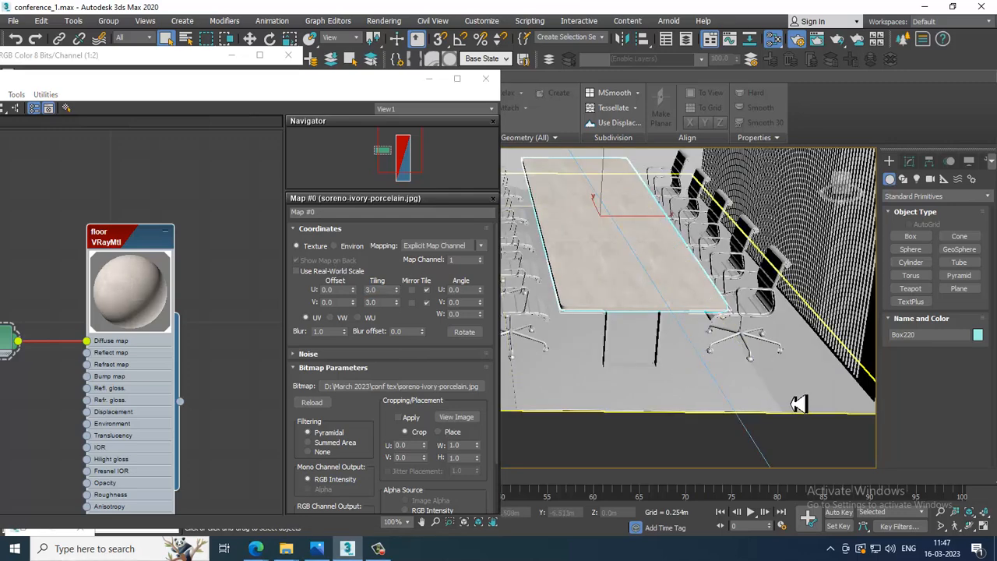
Select the floor plane, turn off the floor material's texture display in the viewport, and minimize the material editor.
click(838, 396)
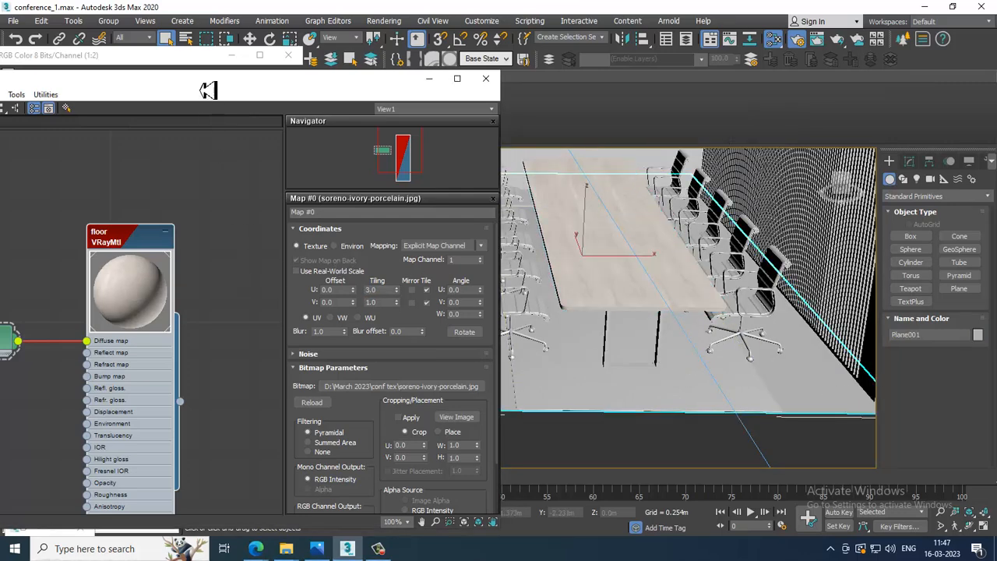
drag(208, 90, 524, 106)
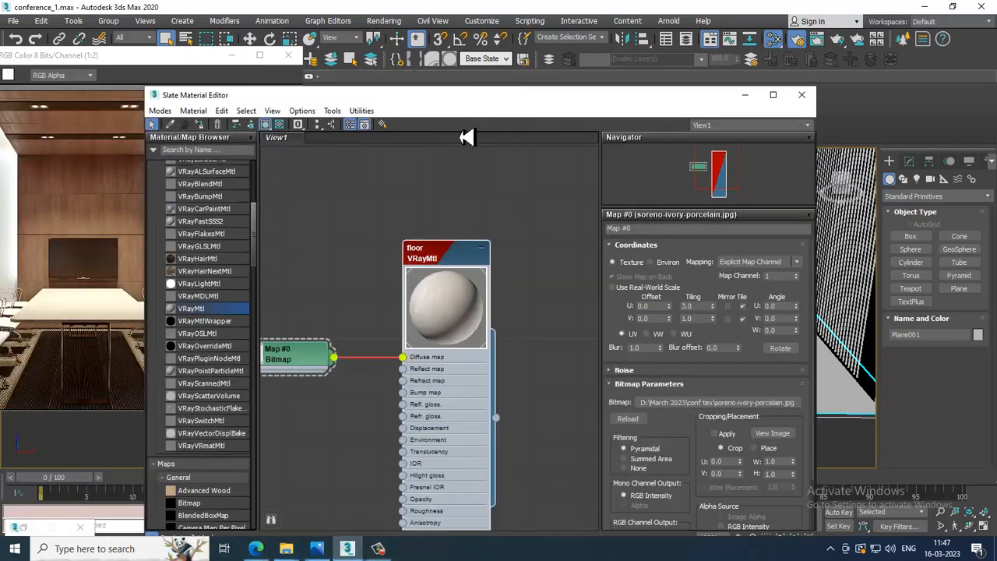
click(265, 125)
click(744, 95)
middle_drag(757, 289, 685, 258)
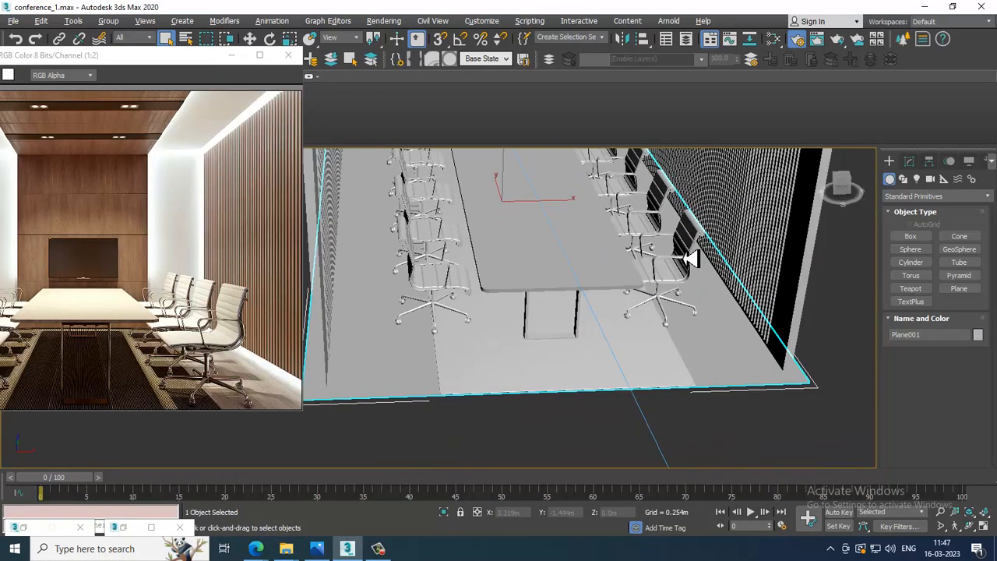
scroll(689, 259, up, 3)
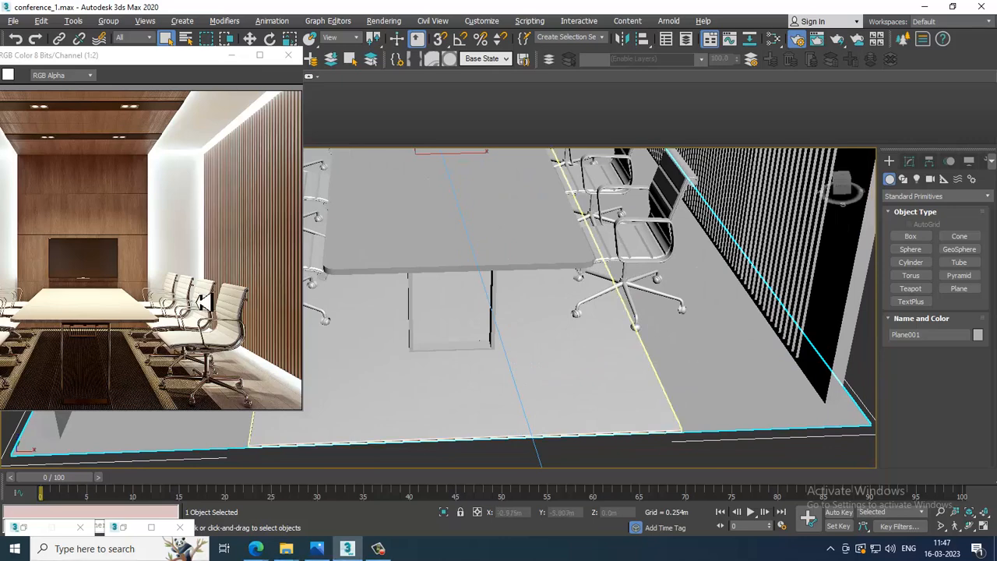
Set the floor bitmap's U and V tiling to 4 and minimize the material editor.
key(m)
click(692, 318)
text(3)
key(Return)
text(4)
key(Return)
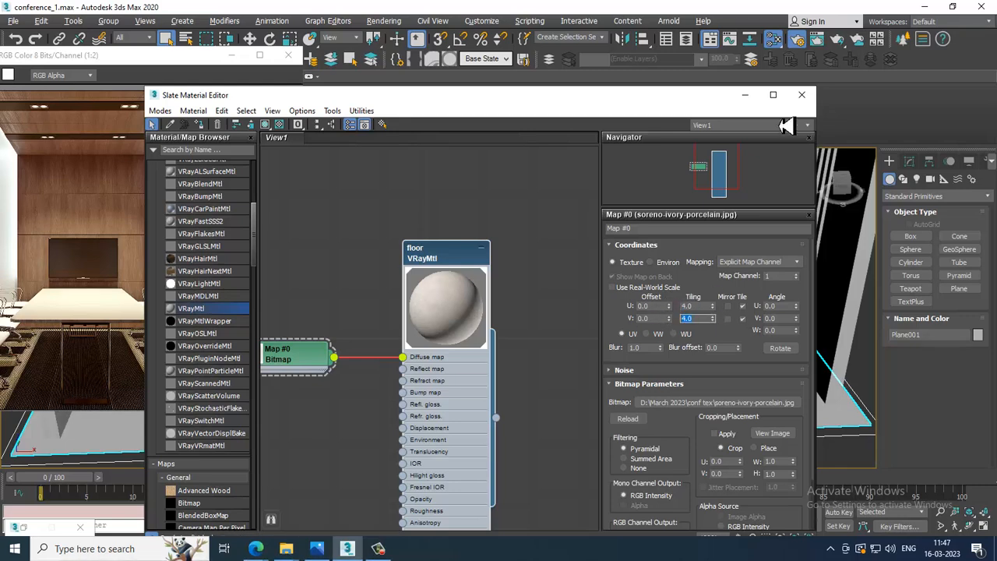
click(745, 94)
Add a UVW Map modifier to the floor plane and set its mapping to Box.
alt+middle_drag(777, 374, 707, 356)
click(911, 164)
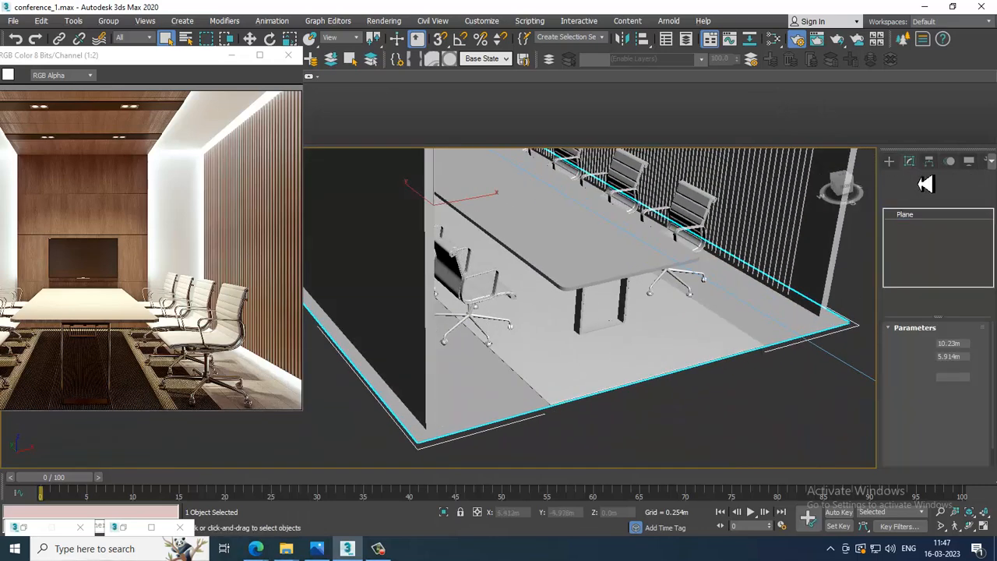
click(939, 211)
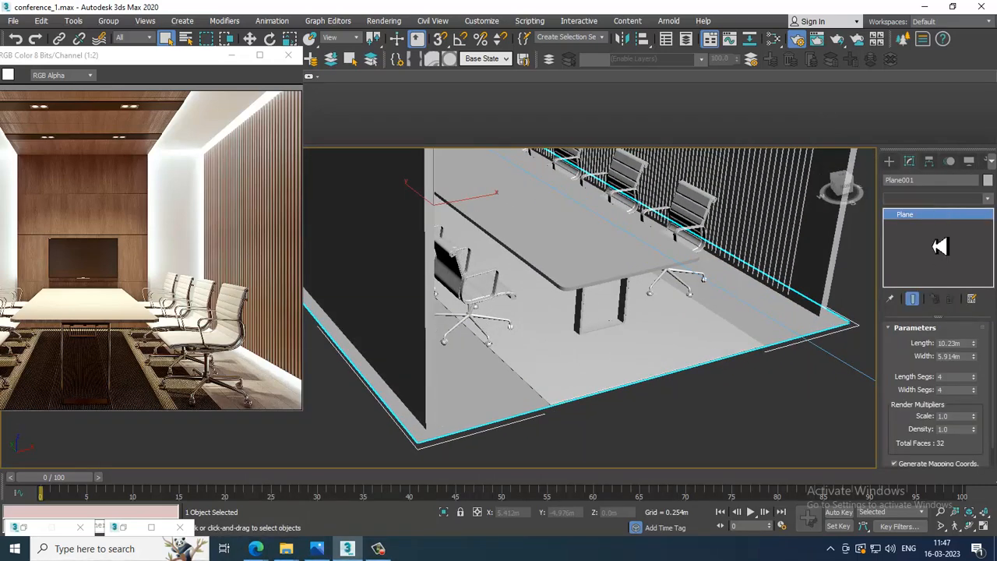
click(935, 199)
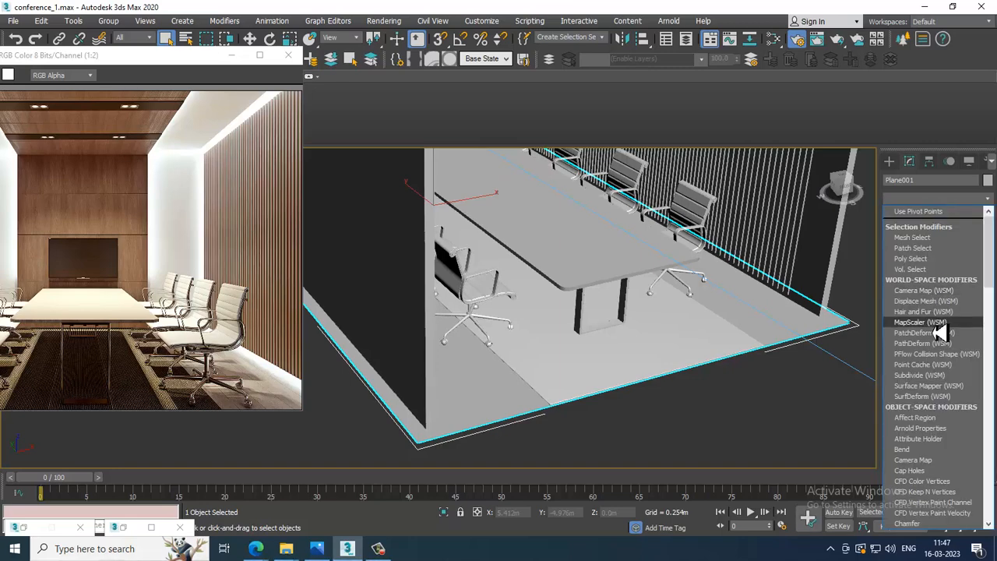
key(u)
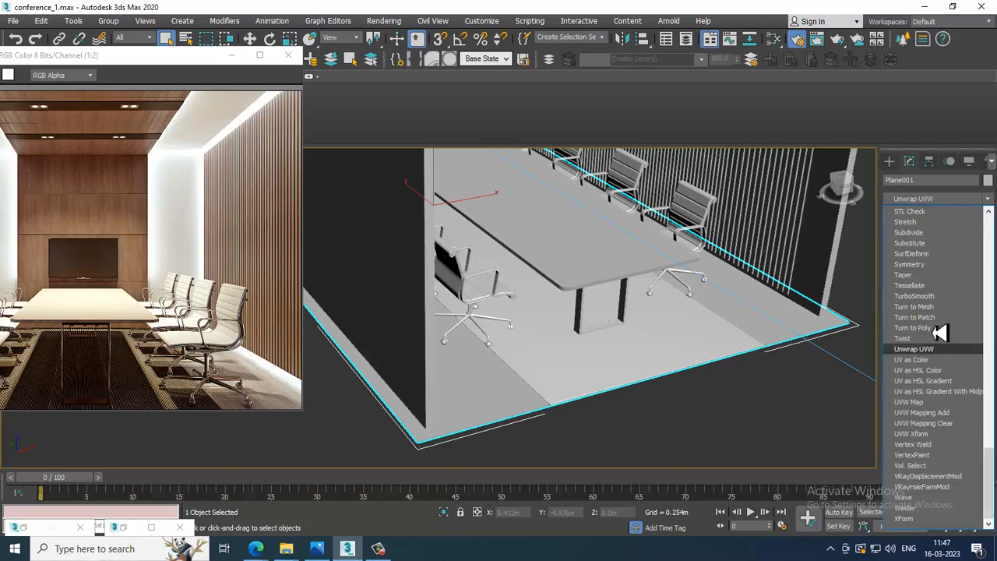
click(942, 402)
click(925, 398)
alt+middle_drag(713, 331, 683, 322)
scroll(683, 322, up, 3)
click(666, 357)
scroll(670, 356, down, 6)
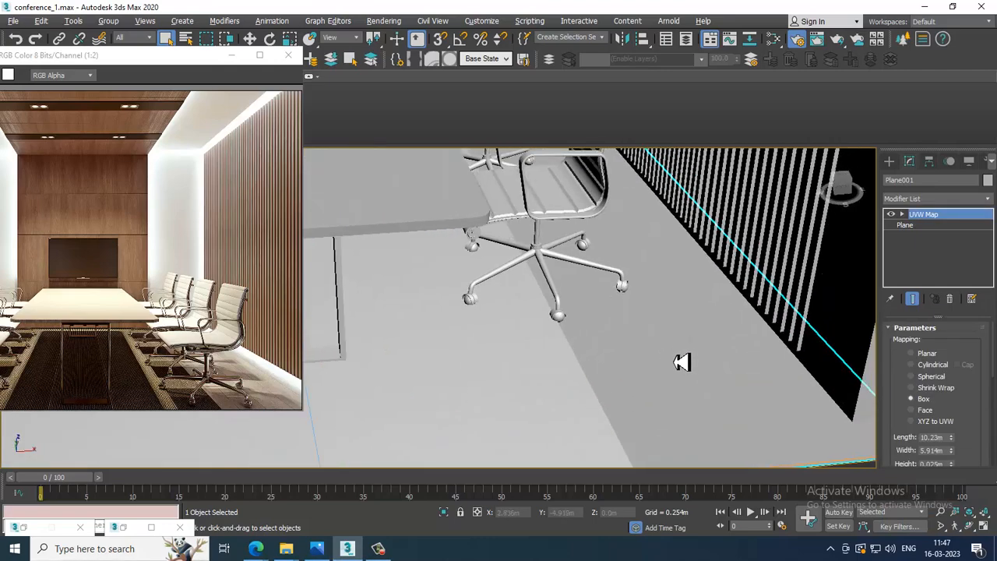
Isolate the floor plane, show the floor material's texture in the viewport, and move the material editor clear of the plane.
key(alt+q)
alt+middle_drag(593, 308, 622, 328)
key(m)
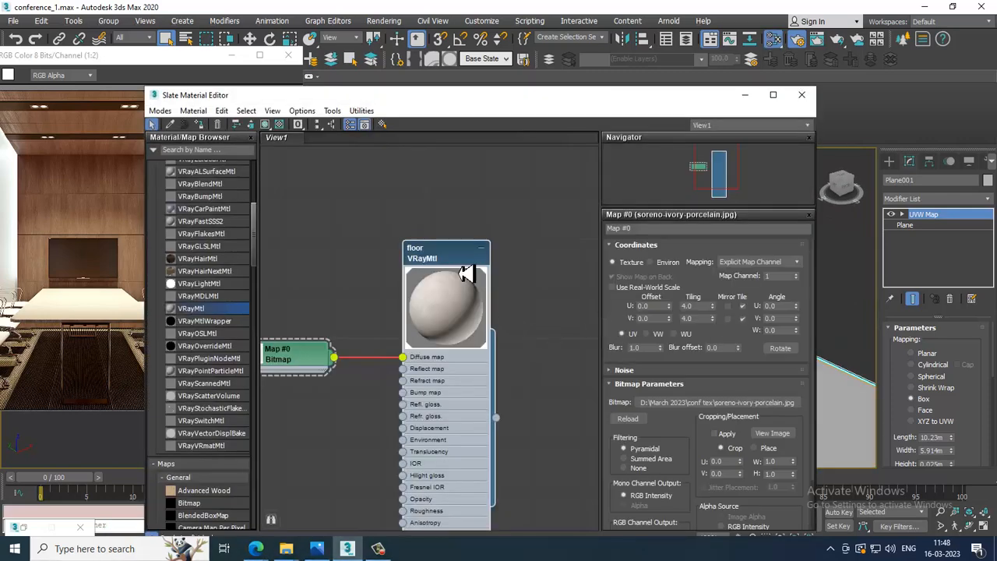
click(266, 126)
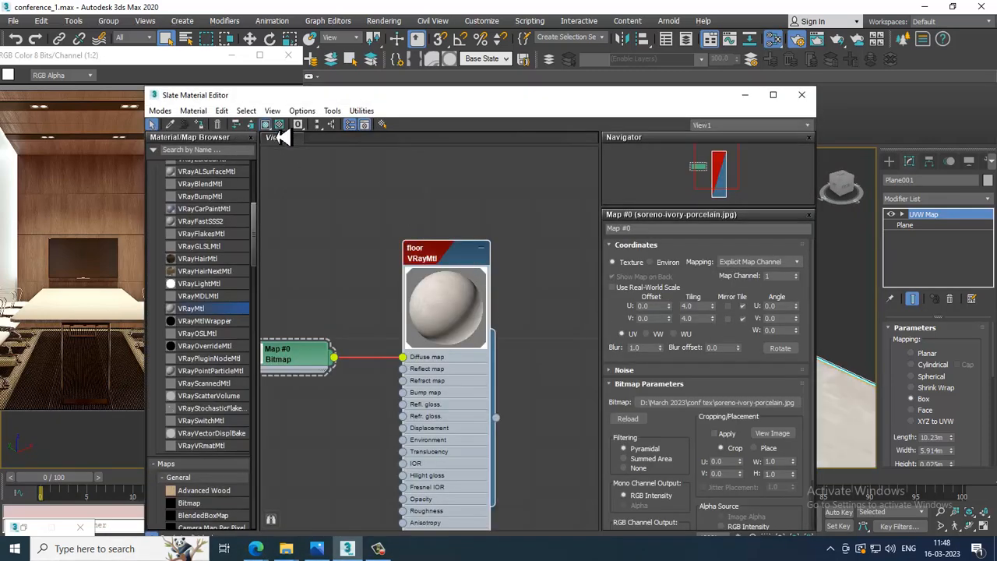
drag(570, 113, 219, 109)
Set the floor's UVW Map length to 6.036 m and width to 9.344 m.
scroll(718, 342, down, 5)
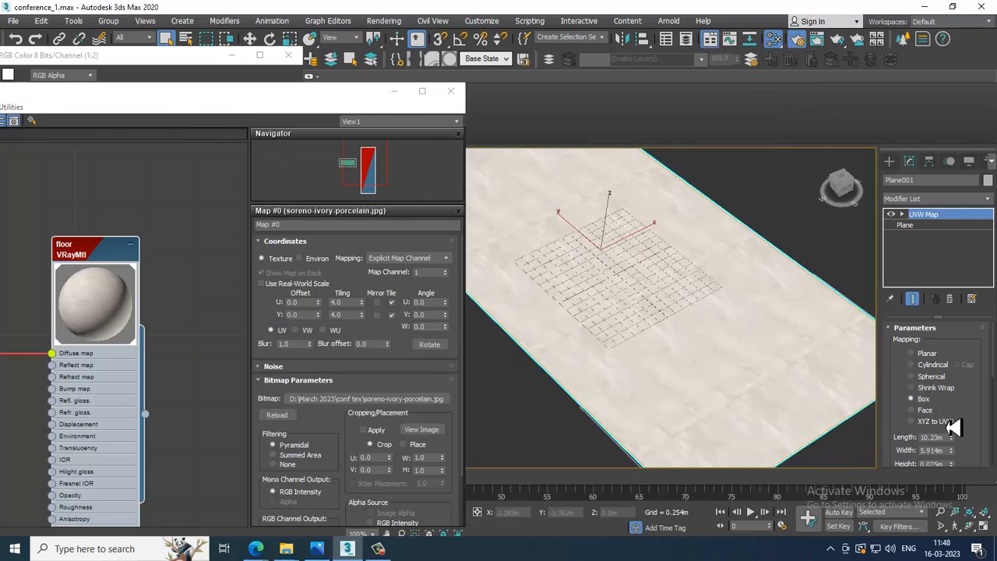
scroll(727, 351, up, 4)
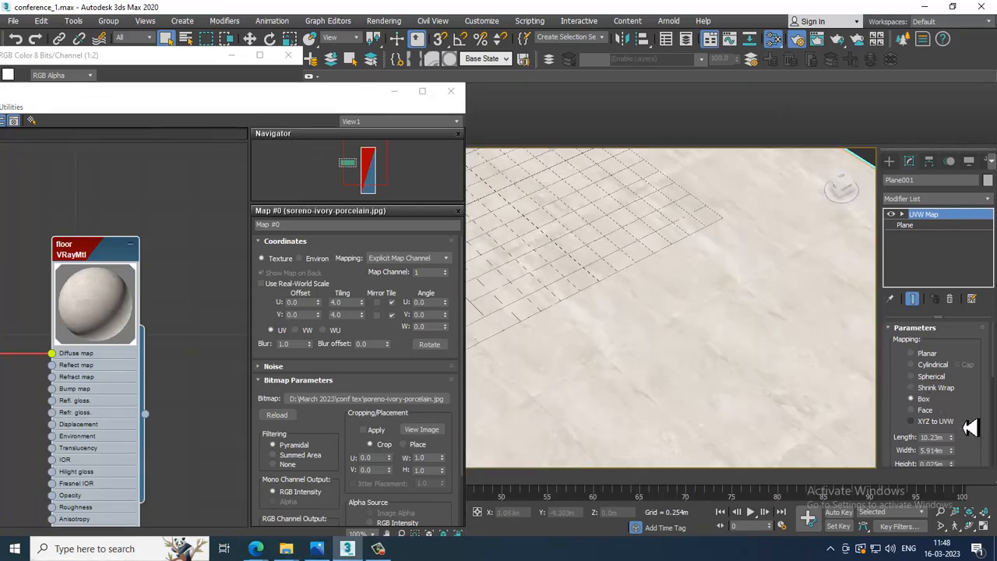
scroll(969, 421, down, 2)
mouse_move(961, 421)
mouse_down()
mouse_move(973, 387)
mouse_move(978, 431)
mouse_up()
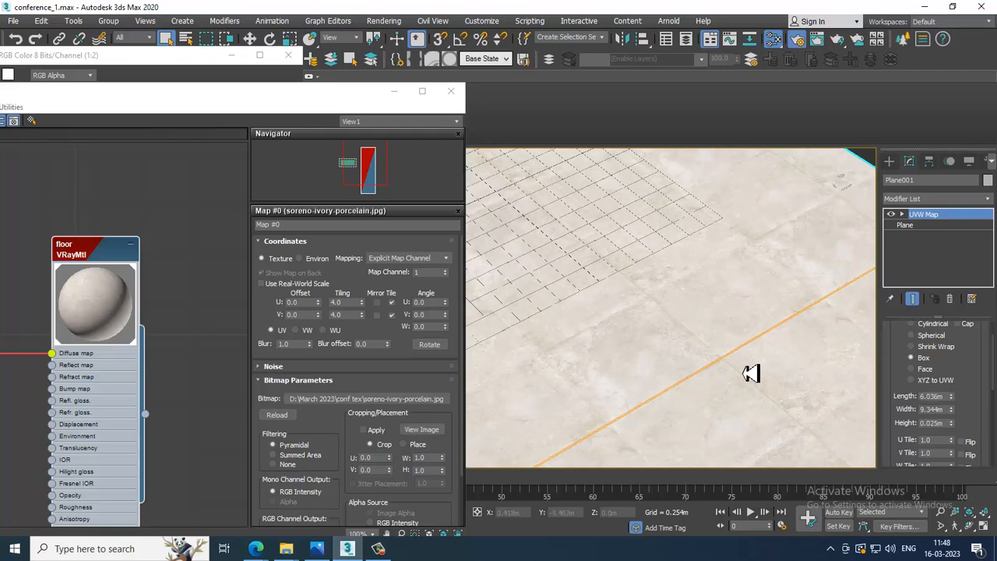
scroll(788, 385, down, 4)
mouse_move(750, 337)
alt+middle_down()
mouse_move(670, 332)
mouse_move(704, 344)
mouse_move(763, 296)
mouse_move(716, 334)
mouse_move(744, 351)
mouse_move(689, 363)
mouse_move(749, 332)
alt+middle_up()
scroll(704, 343, up, 2)
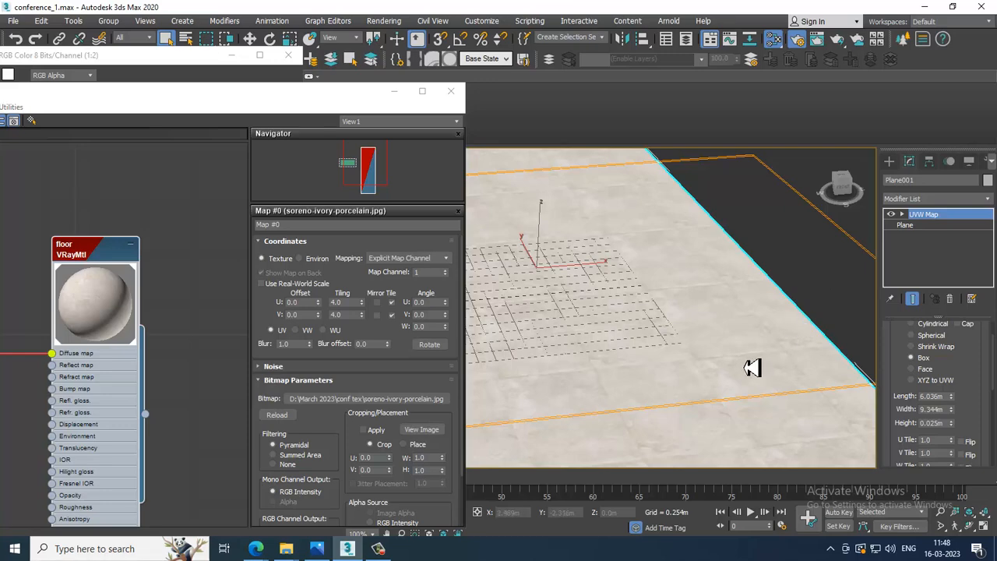
Set the floor material's reflection color to a grey of value 97 and minimize the material editor.
double_click(99, 266)
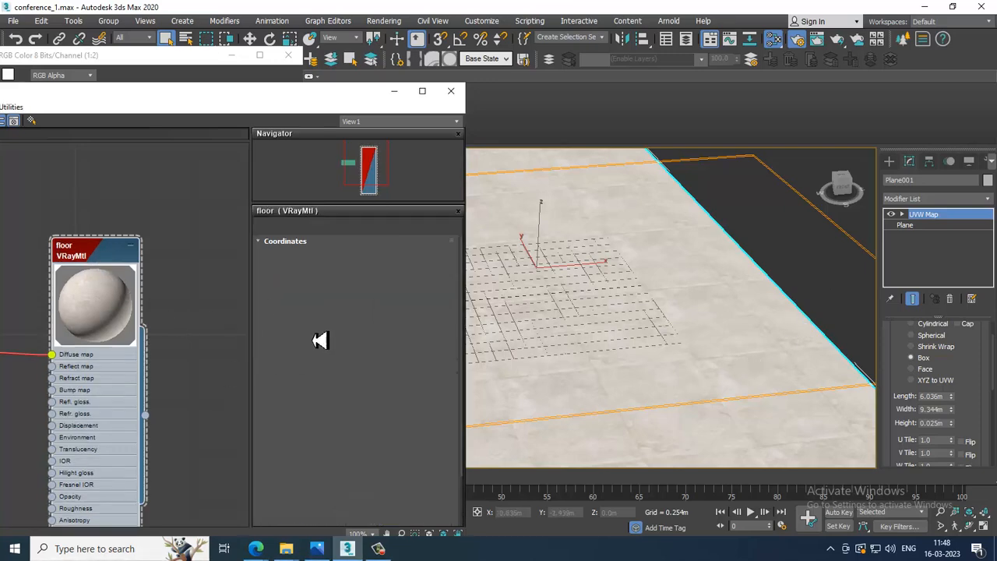
click(325, 292)
drag(373, 92, 380, 127)
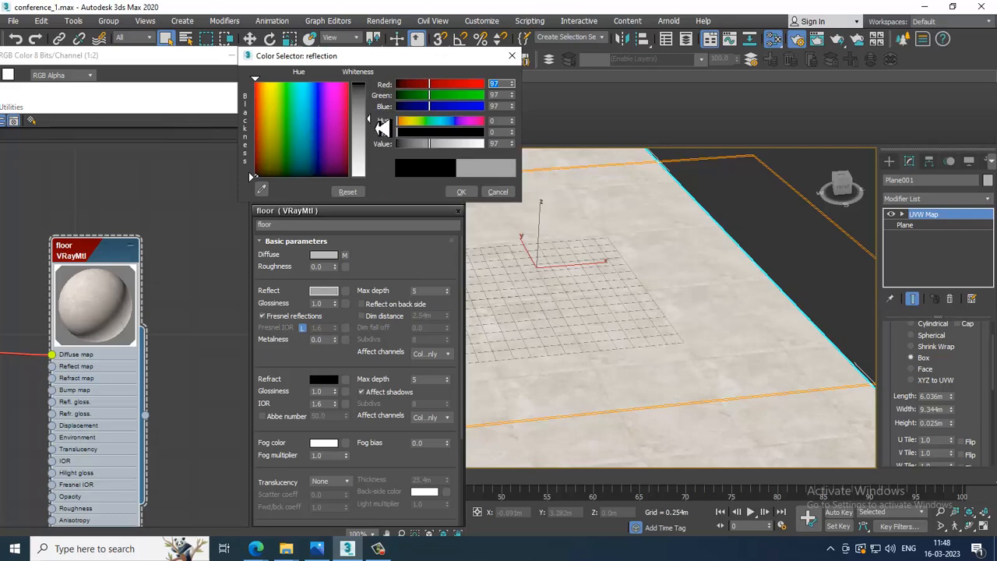
click(461, 191)
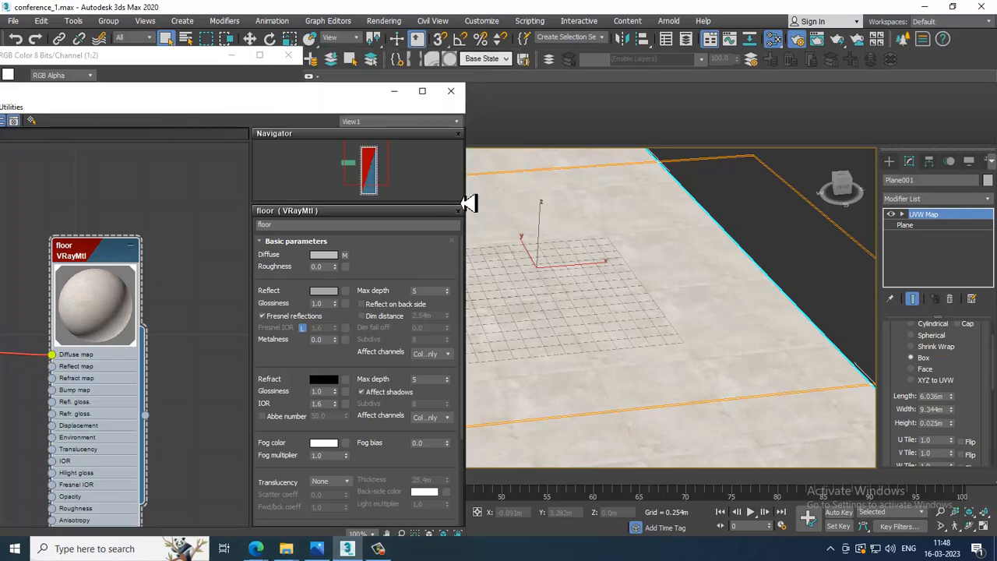
click(394, 90)
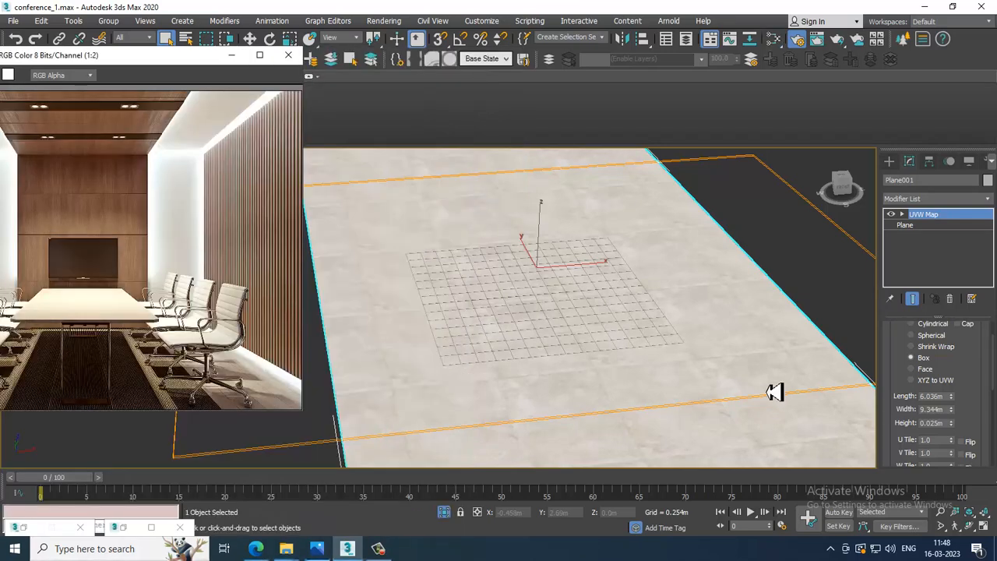
End the floor's isolation and bring the whole conference room back into view.
right_click(802, 242)
click(826, 137)
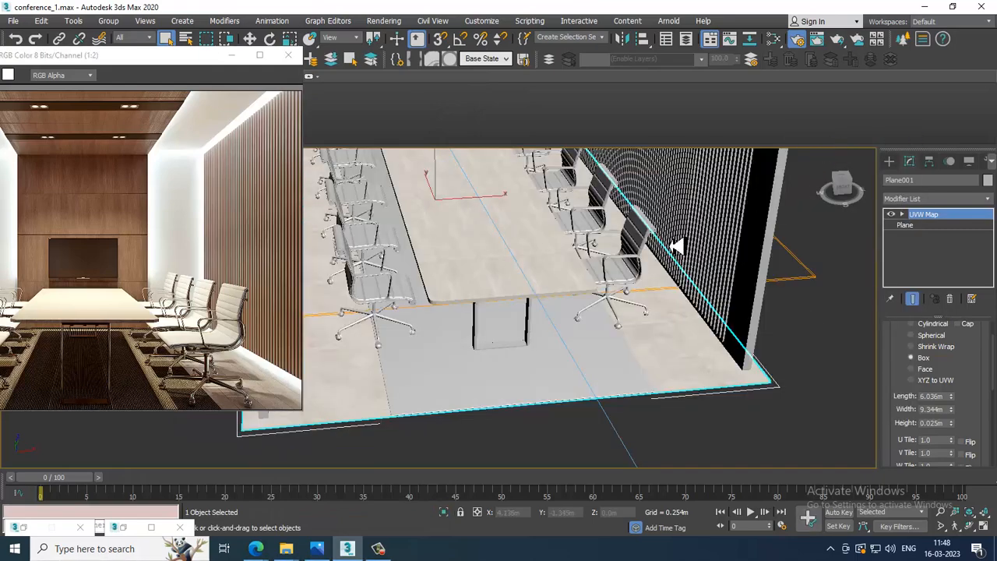
scroll(658, 230, up, 5)
scroll(639, 291, down, 3)
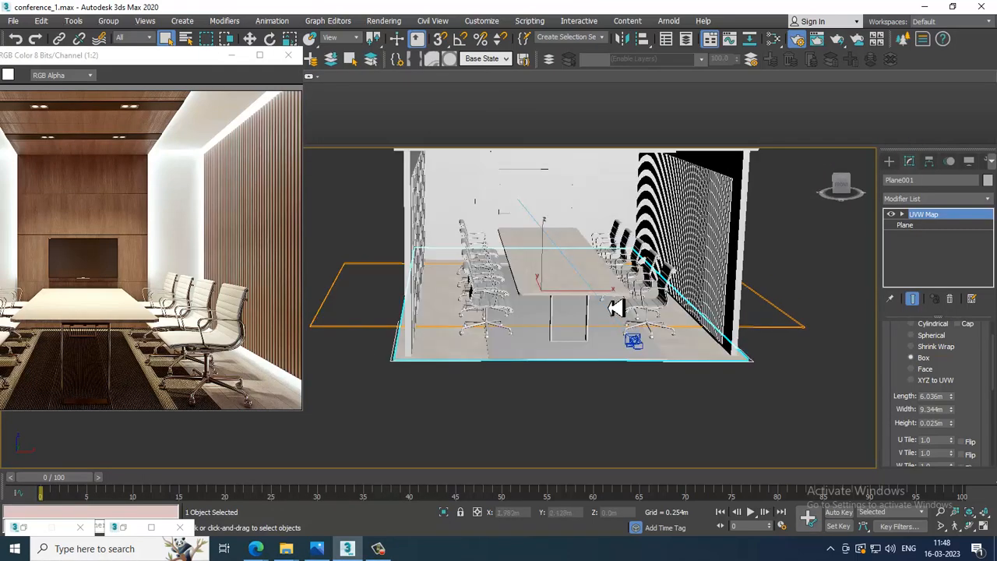
scroll(679, 319, up, 8)
middle_drag(583, 327, 594, 317)
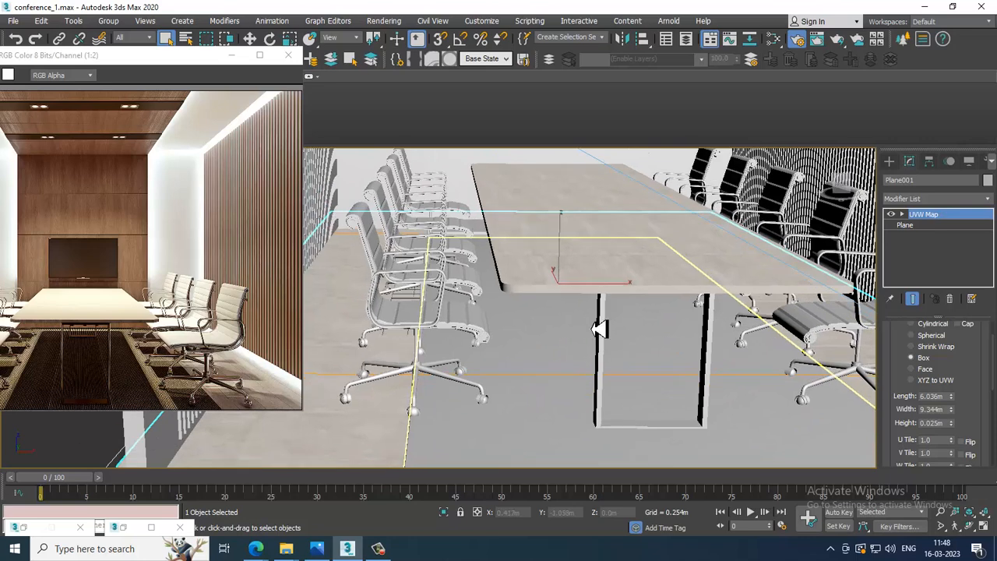
click(378, 548)
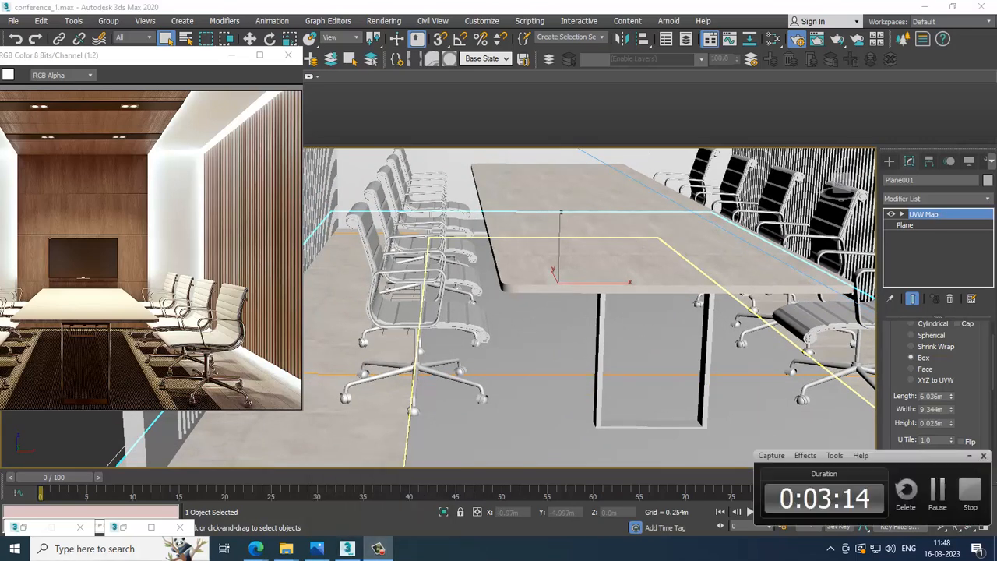
click(940, 491)
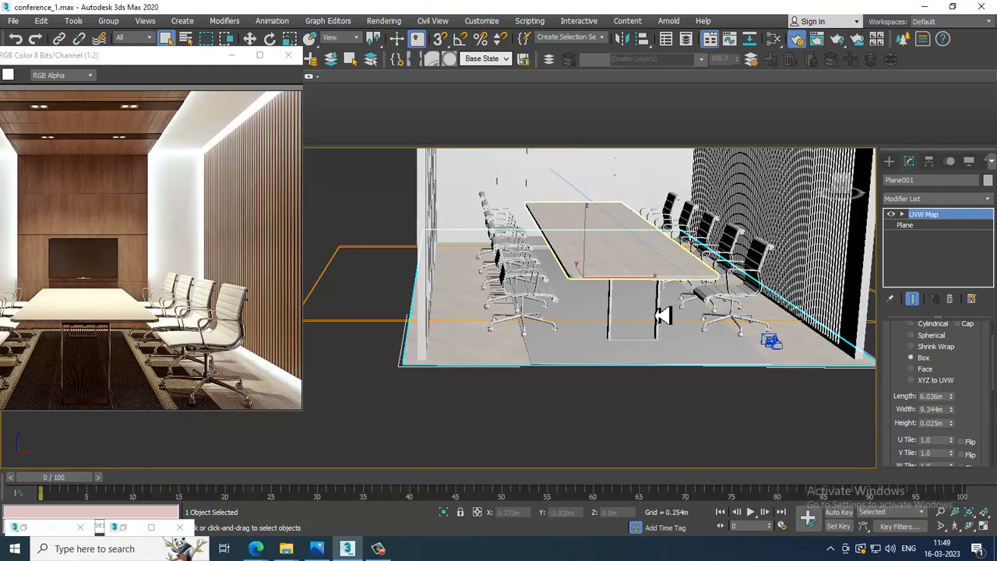
Select the tabletop, maximize the material editor, add a new VRayMtl beside the floor material, and minimize the editor.
scroll(636, 350, up, 4)
click(642, 342)
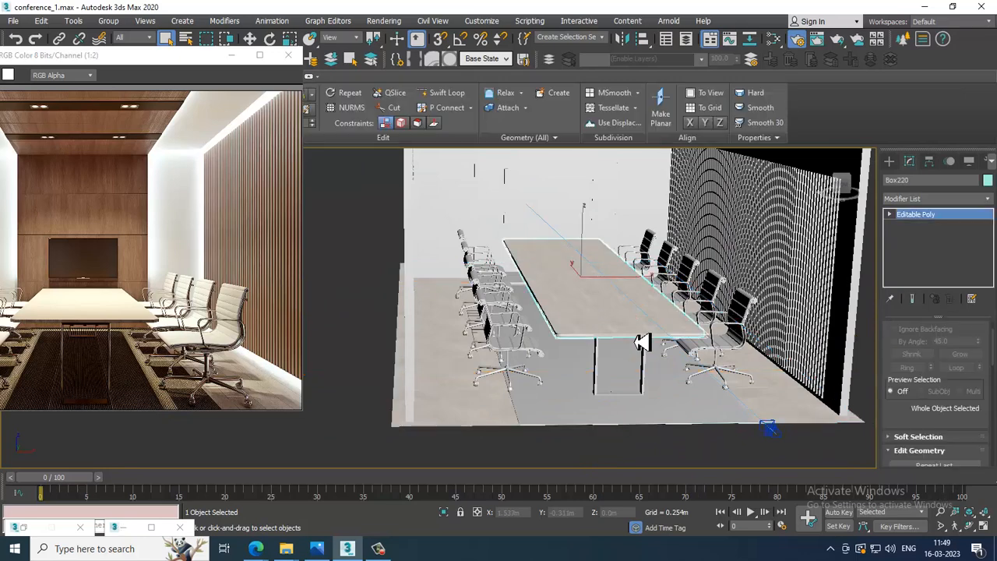
key(m)
double_click(226, 99)
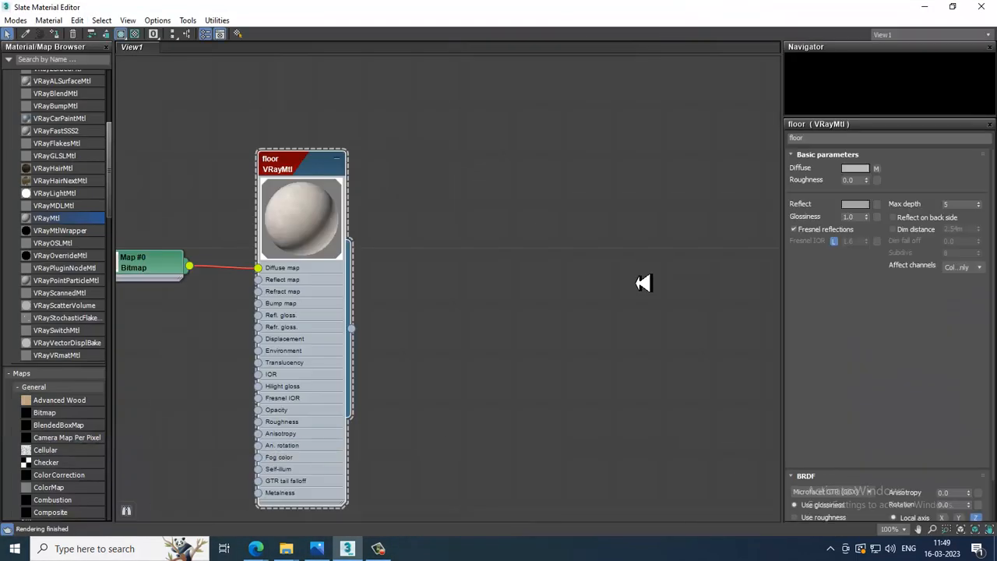
drag(454, 226, 454, 226)
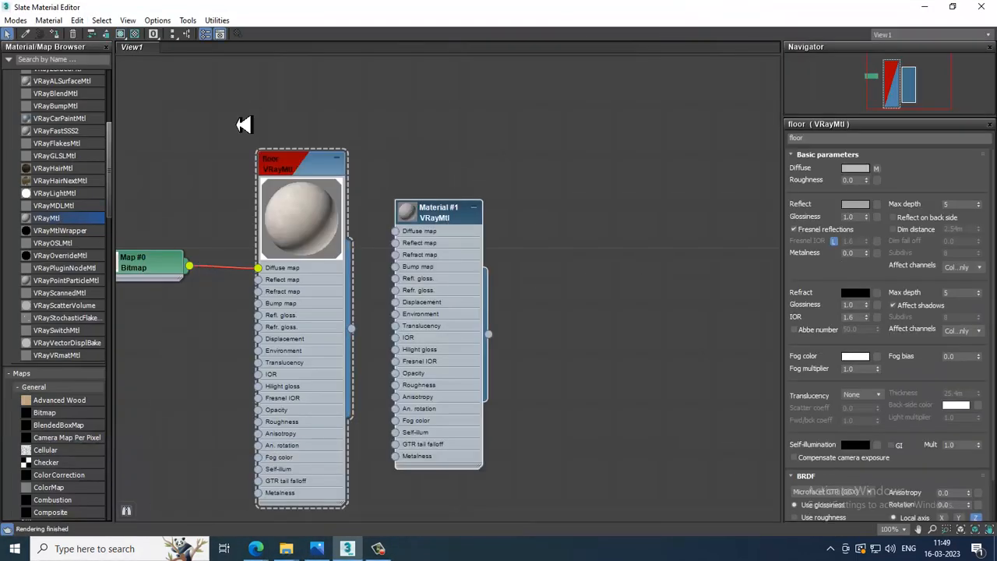
click(929, 8)
Select the floor plane and inspect its texture up close around the chairs and table legs.
scroll(684, 265, down, 4)
middle_drag(704, 289, 730, 289)
click(722, 289)
scroll(620, 328, up, 6)
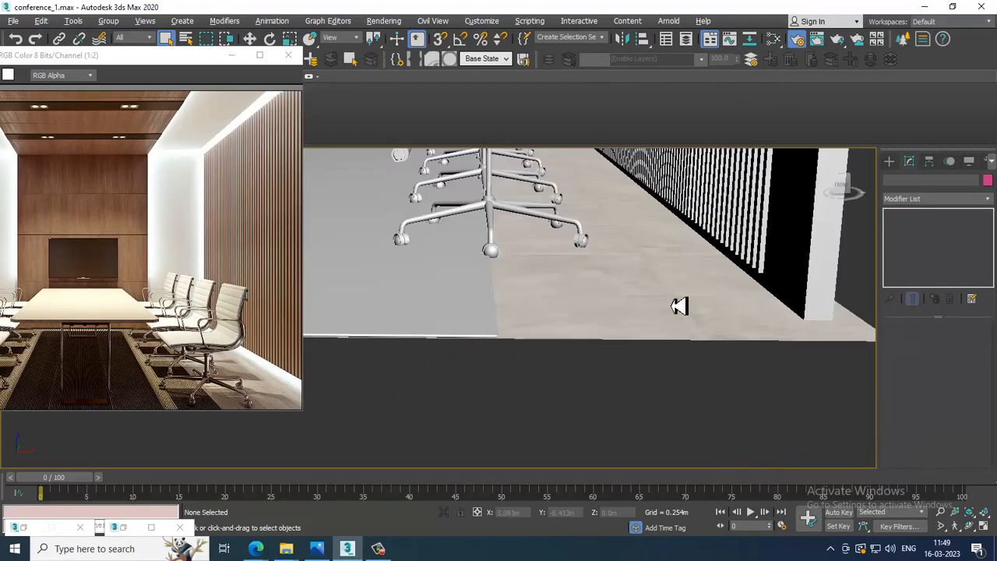
click(661, 327)
scroll(748, 371, up, 4)
scroll(699, 331, up, 4)
middle_drag(680, 343, 724, 305)
scroll(620, 301, down, 4)
alt+middle_drag(621, 300, 642, 181)
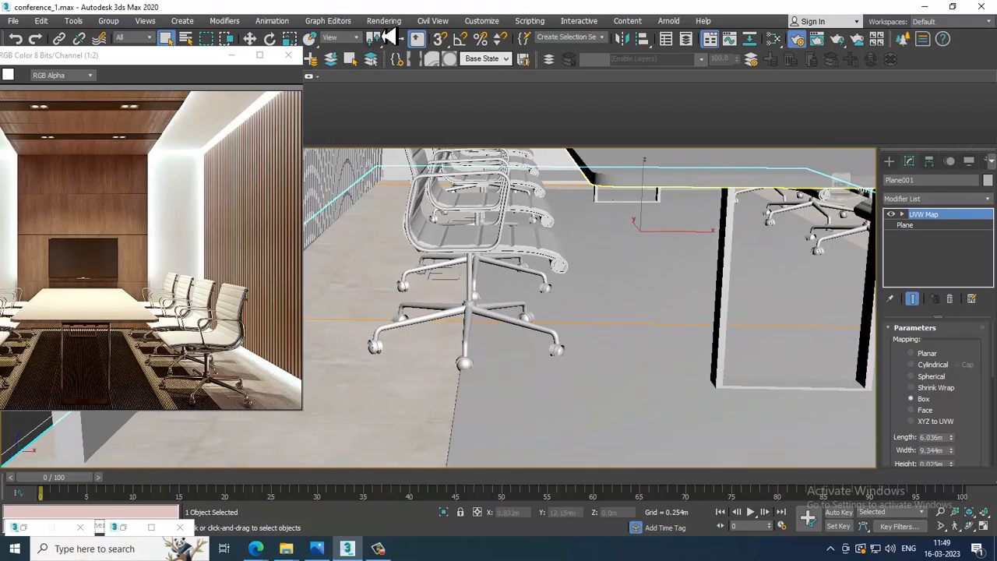
Open the V-Ray render settings and frame the room from the front of the table.
click(388, 20)
click(431, 87)
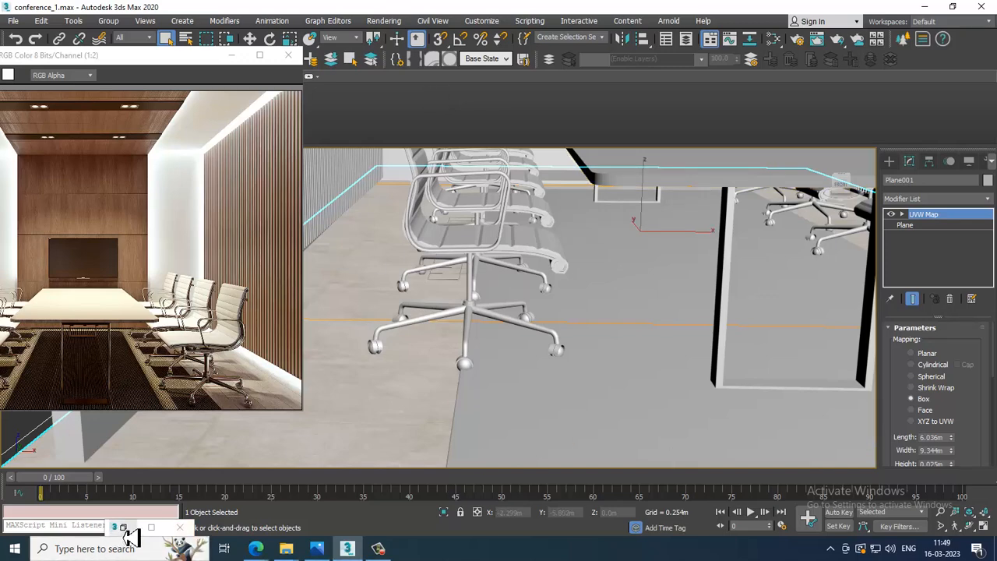
scroll(414, 329, down, 5)
middle_drag(559, 301, 517, 318)
scroll(518, 315, up, 3)
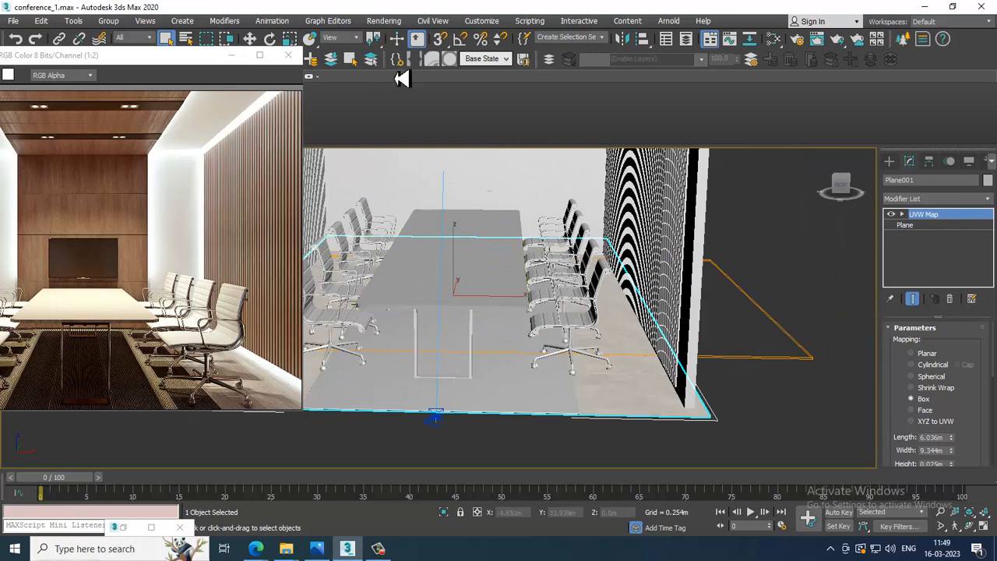
click(383, 21)
click(441, 90)
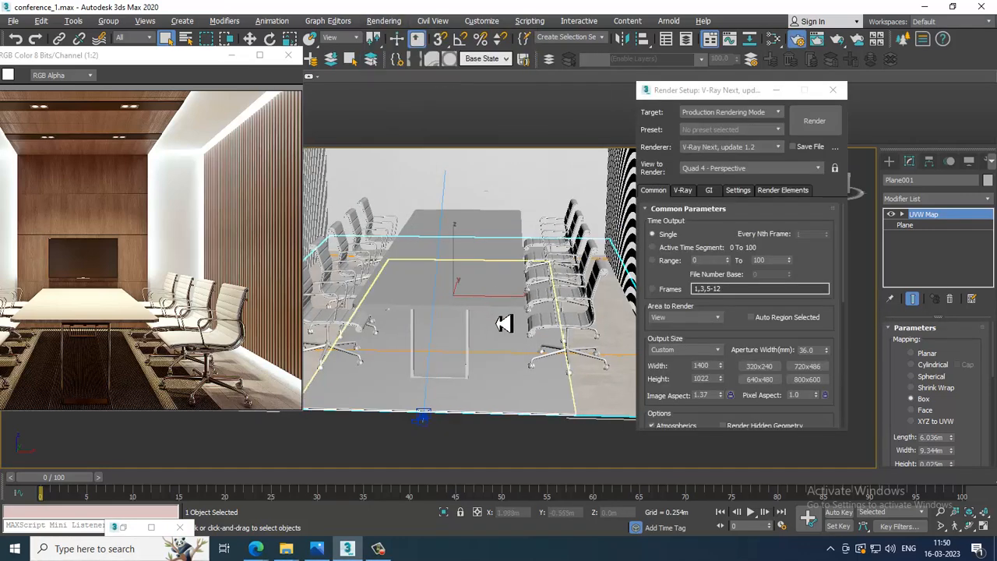
Expand the V-Ray environment settings and set the secondary global illumination engine to Light cache.
click(683, 190)
drag(768, 398, 710, 337)
click(682, 395)
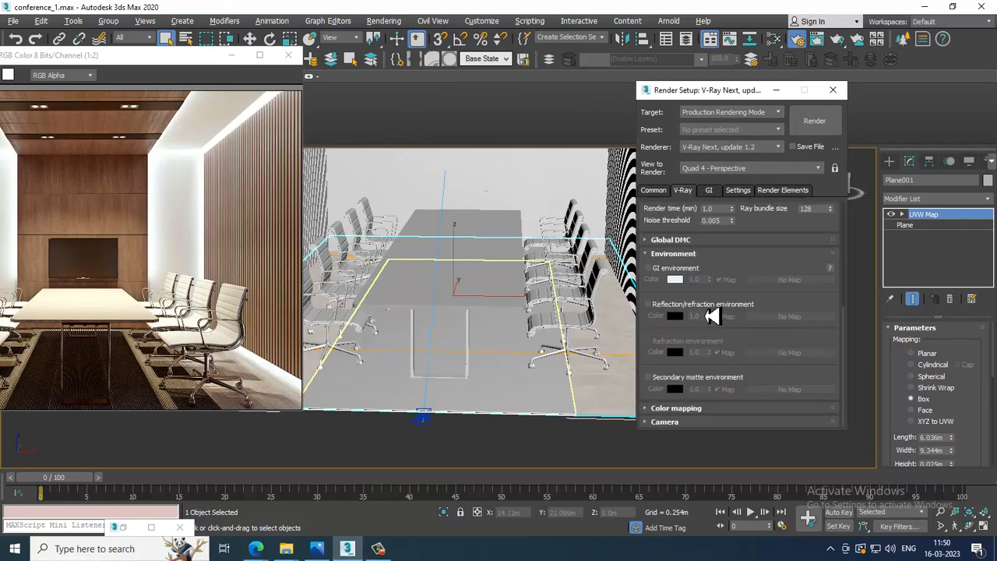
click(708, 190)
click(743, 249)
click(735, 248)
Start a test render of the floor beside the chairs, stop it, and close the frame buffer.
scroll(436, 343, up, 8)
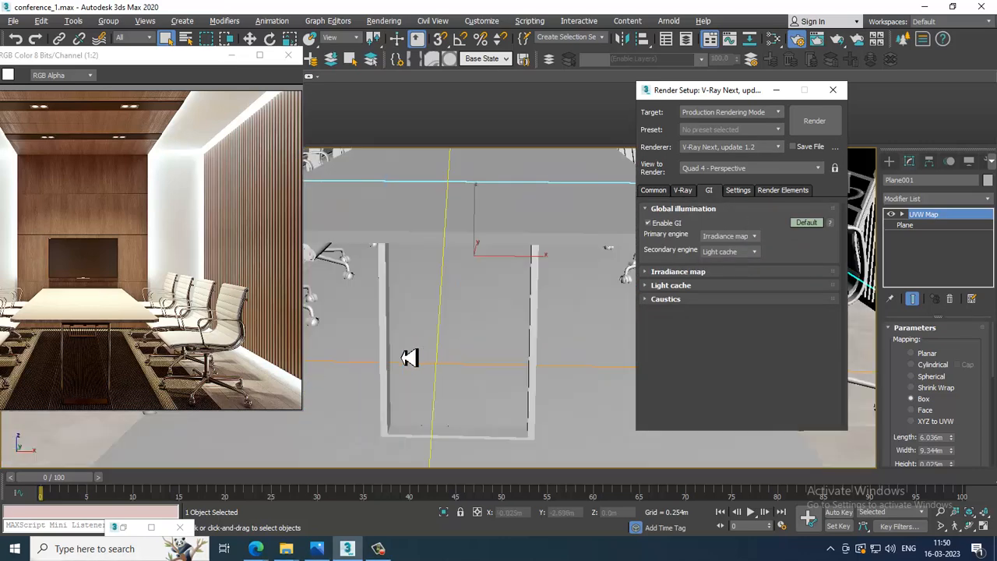
middle_drag(399, 332, 489, 322)
scroll(491, 320, up, 3)
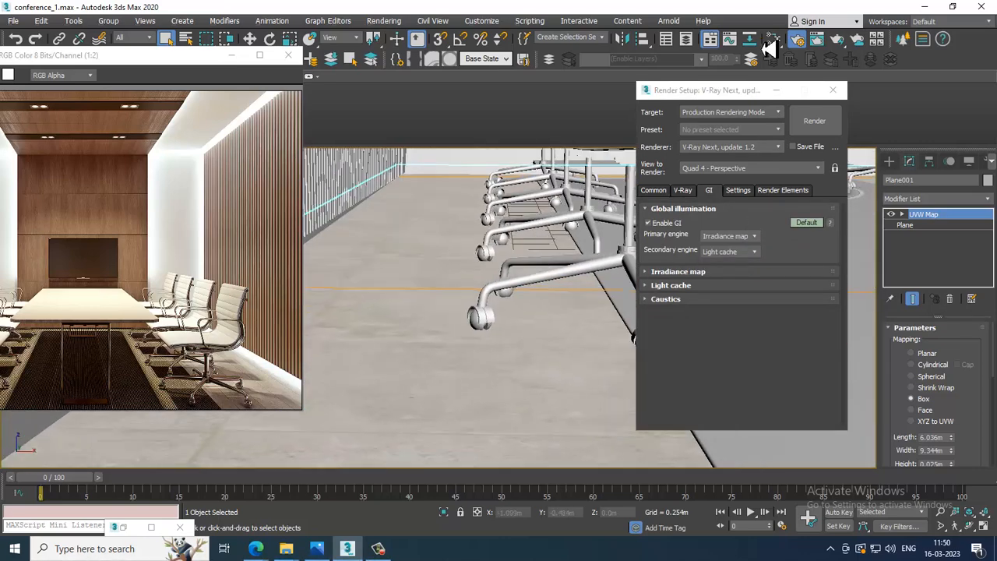
click(818, 127)
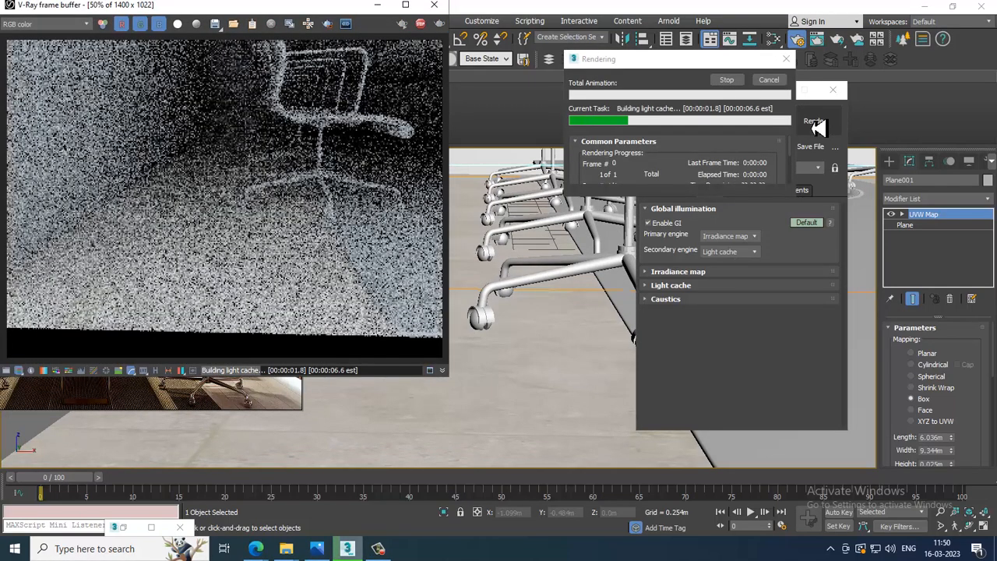
key(Escape)
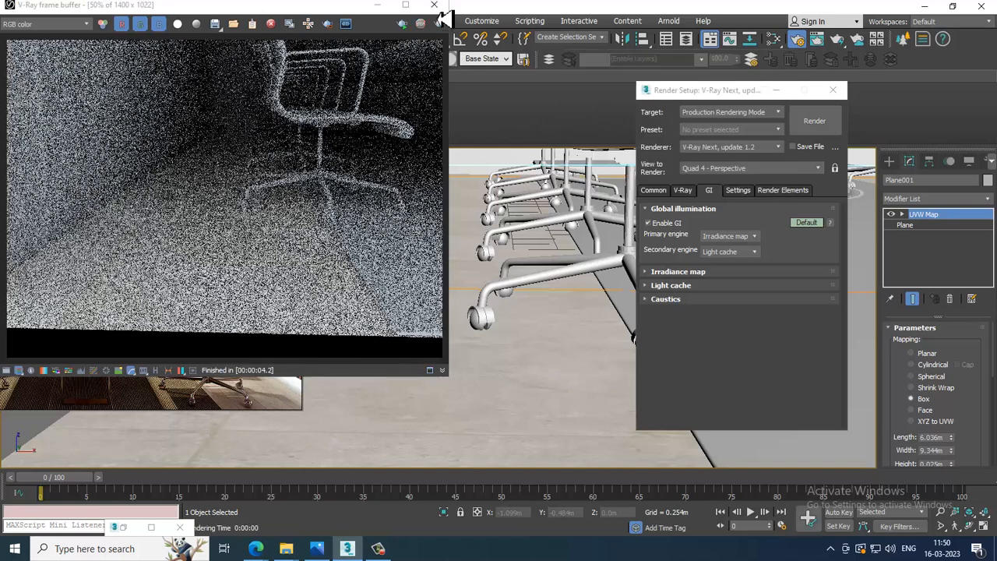
click(434, 5)
Set the scene's environment background color to white.
click(387, 21)
click(474, 190)
click(699, 205)
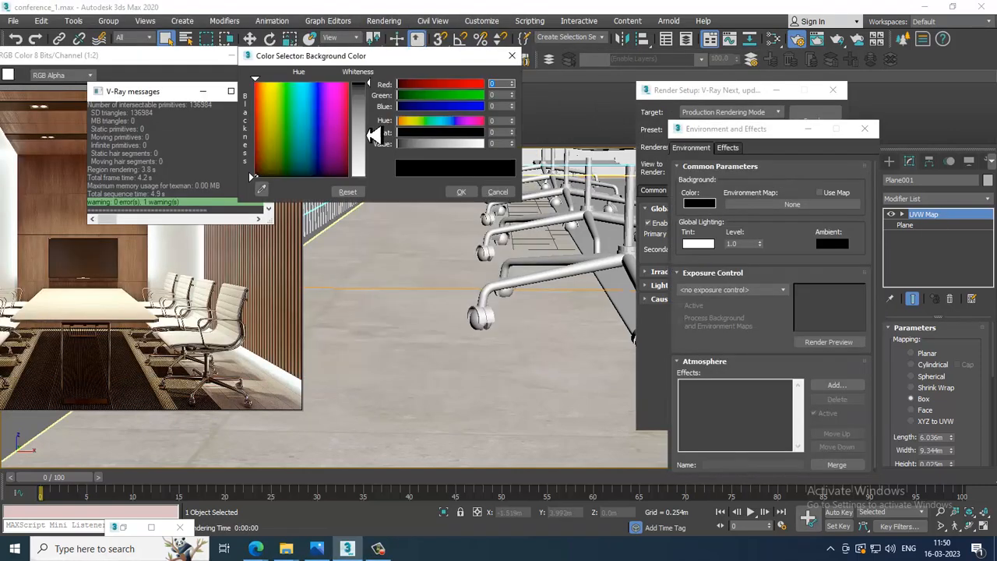
drag(358, 134, 363, 184)
click(462, 192)
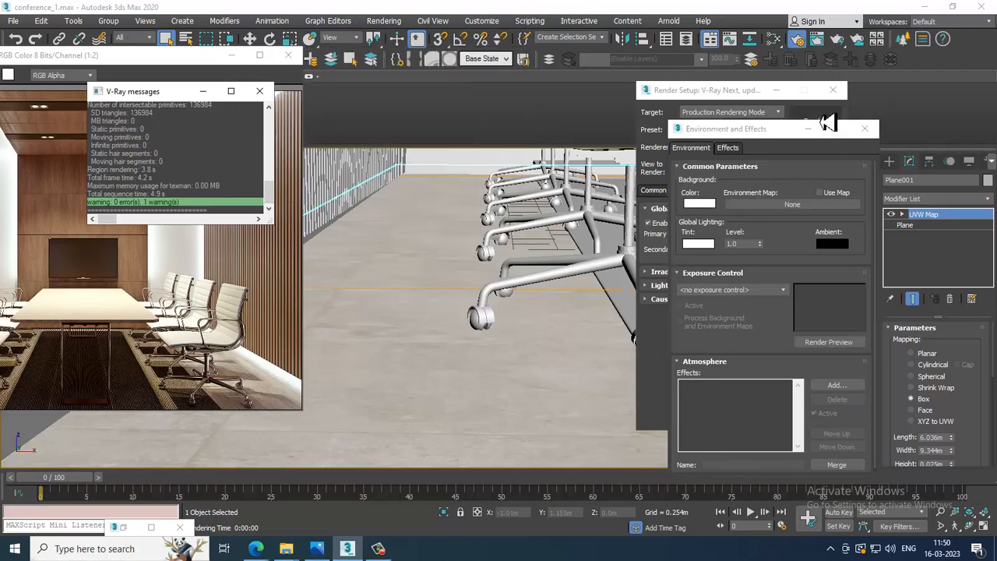
Run a test render of the floor with the white background and put away the render and environment windows.
click(825, 119)
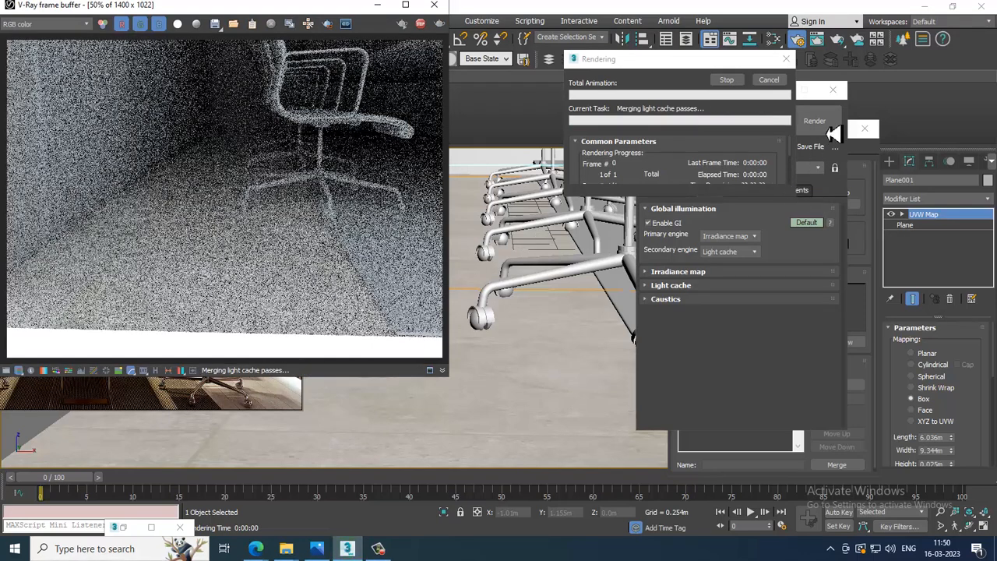
click(839, 95)
click(439, 6)
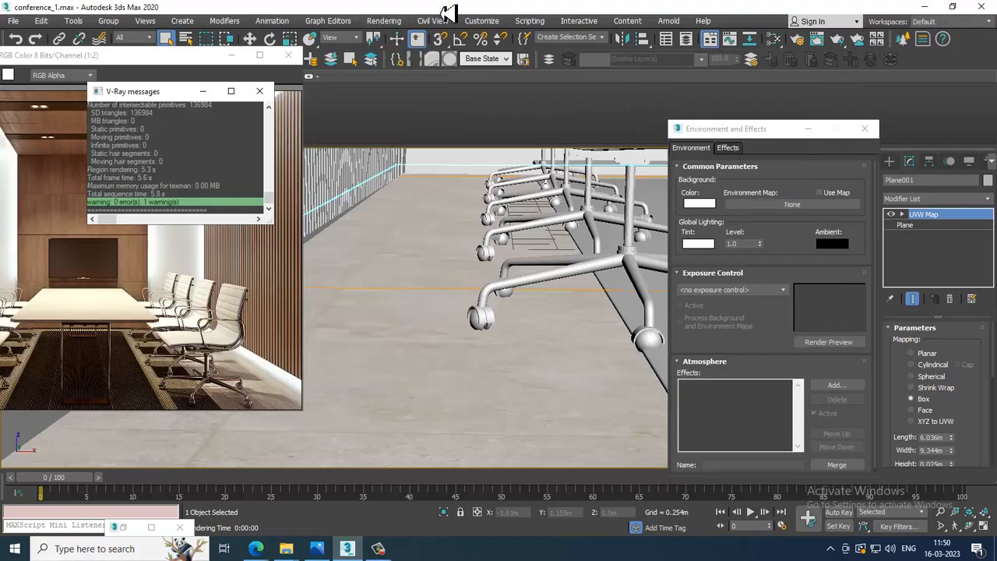
click(808, 134)
Select the panel object covering the back wall and ceiling and frame it from inside the room.
scroll(589, 402, down, 10)
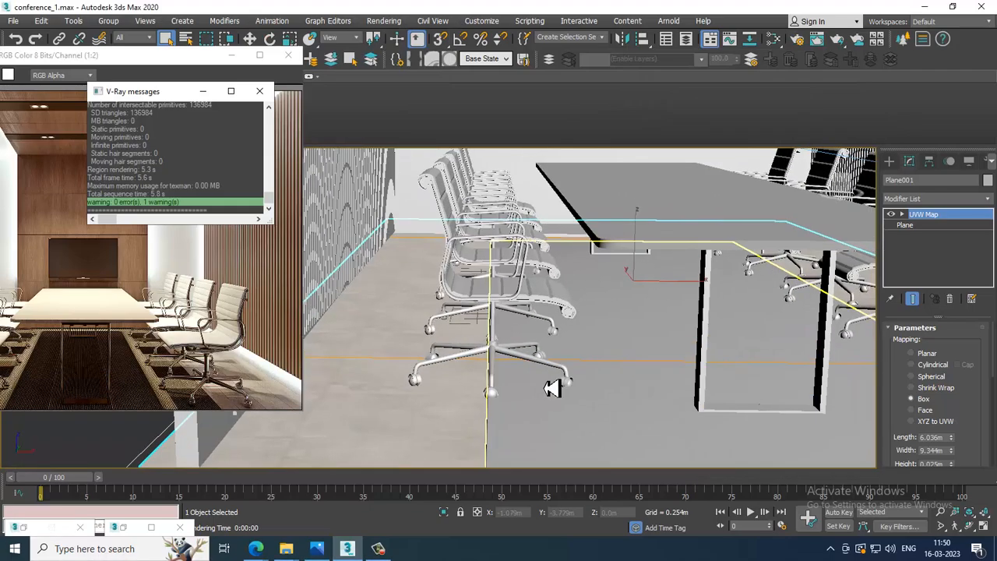
alt+middle_drag(606, 348, 534, 276)
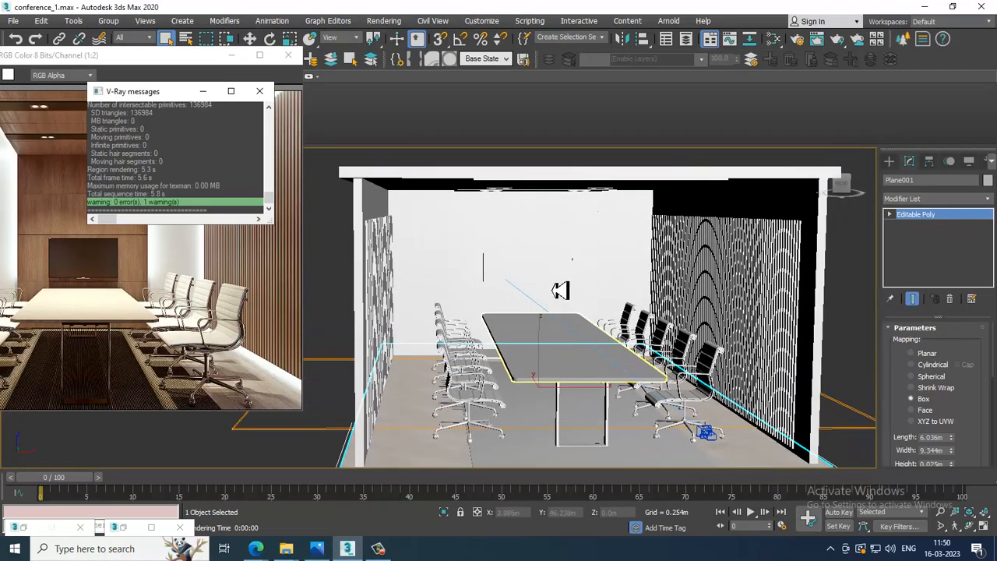
click(559, 292)
key(z)
click(602, 247)
mouse_move(602, 246)
alt+middle_down()
mouse_move(605, 265)
mouse_move(605, 255)
alt+middle_up()
scroll(598, 257, down, 5)
scroll(605, 255, up, 3)
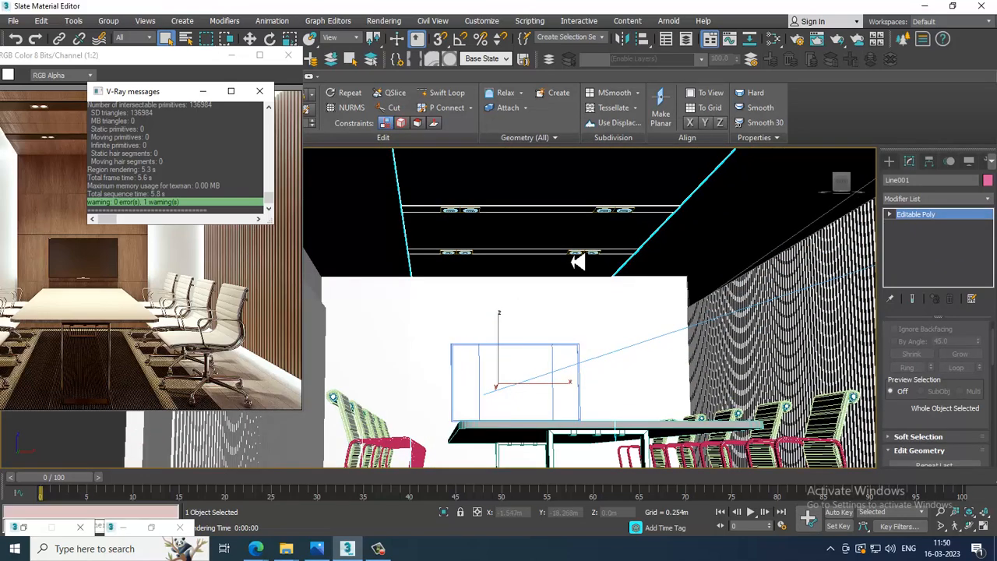
Create a new VRayMtl below the floor material in the Slate Material Editor and name it wood.
key(m)
middle_drag(451, 395, 525, 273)
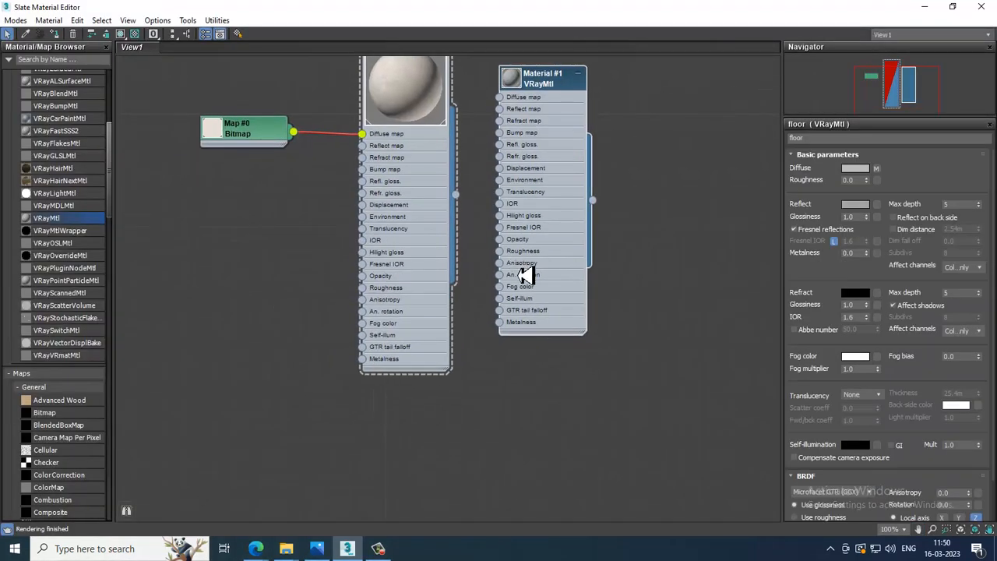
middle_drag(410, 240, 436, 246)
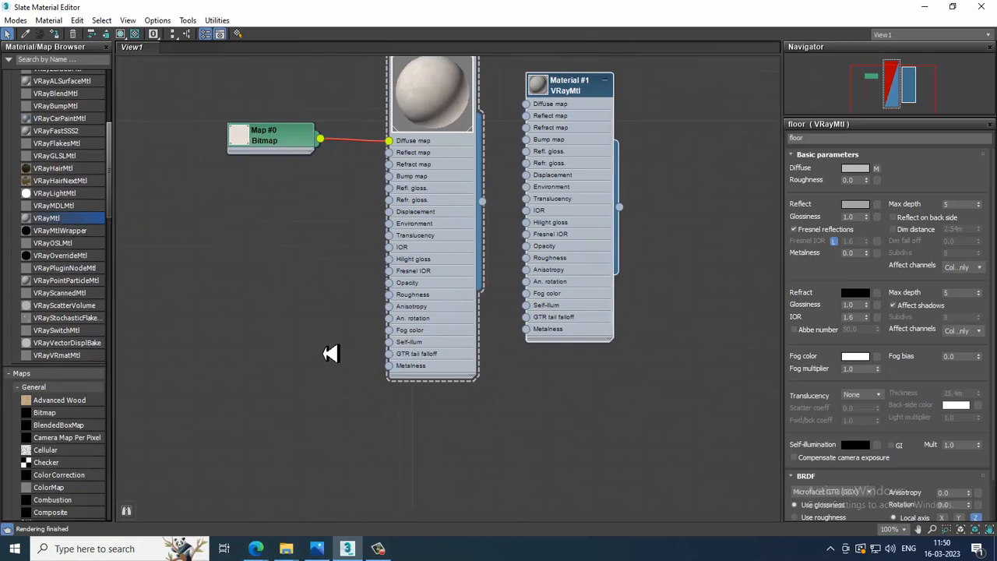
drag(329, 352, 330, 354)
double_click(331, 353)
middle_drag(330, 353, 500, 262)
middle_drag(465, 300, 493, 273)
drag(859, 139, 694, 139)
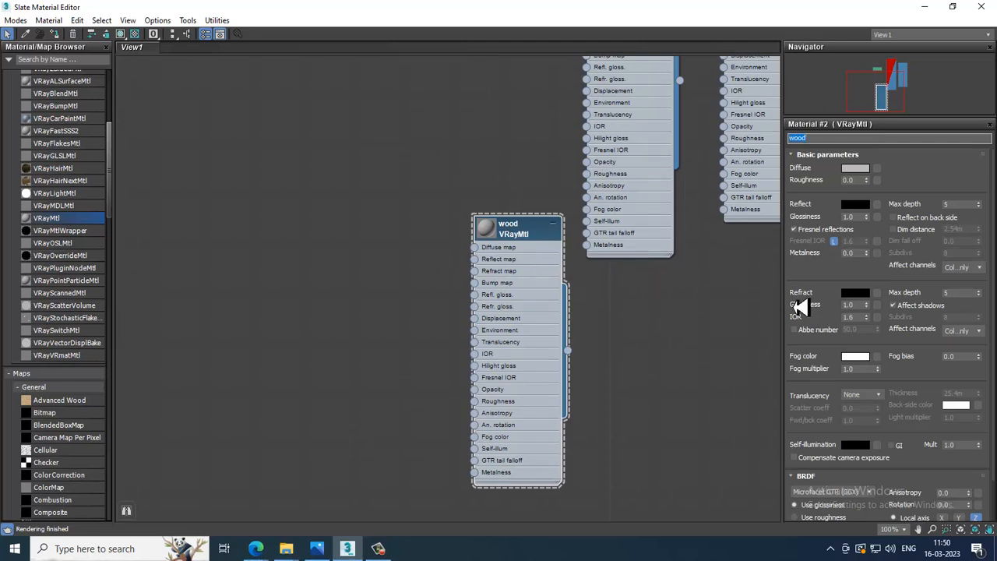
click(378, 548)
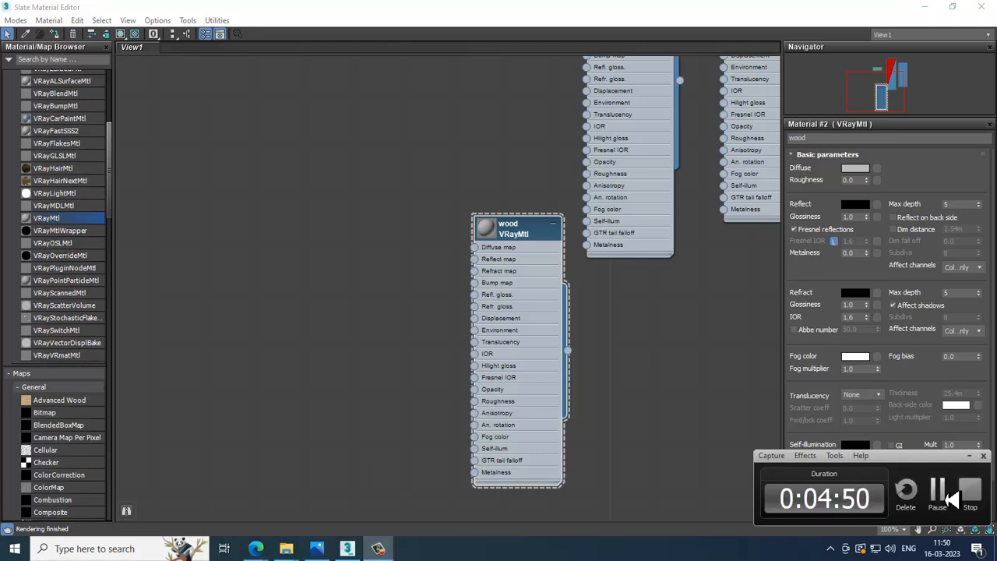
click(951, 499)
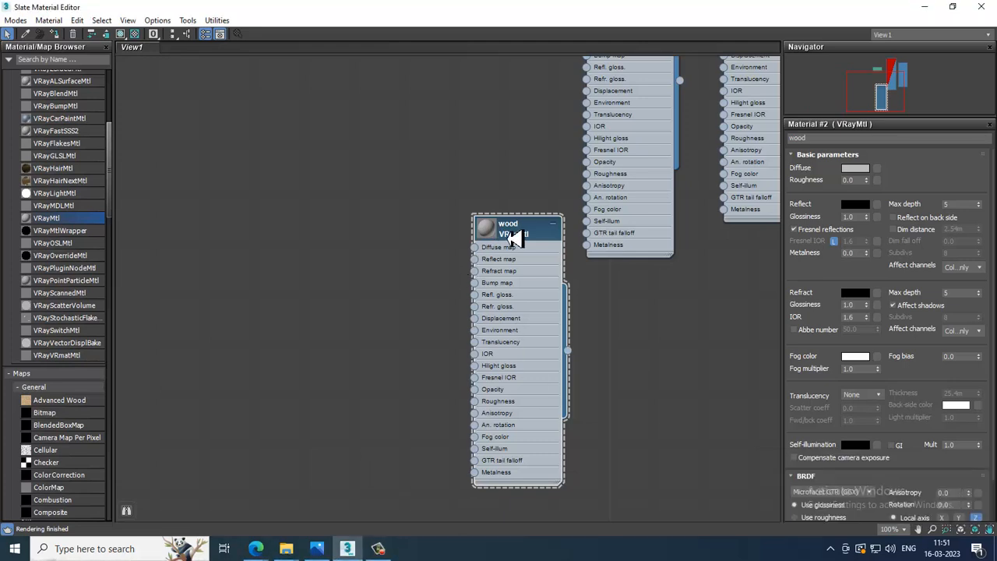
Load the dark brown wood image from the conf tex folder as the wood material's diffuse bitmap and display it in the viewport with a preview background.
double_click(499, 243)
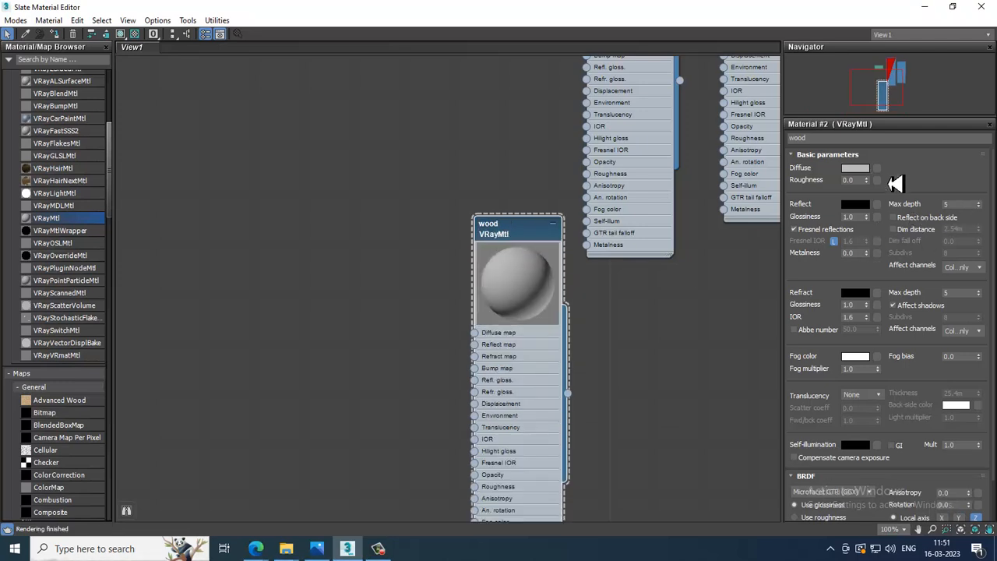
click(880, 176)
double_click(427, 152)
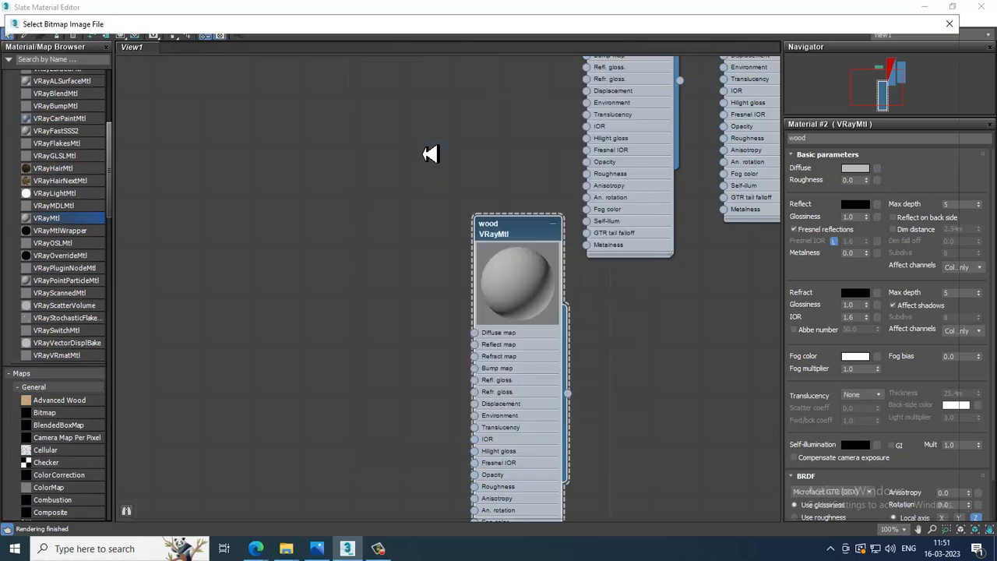
click(237, 127)
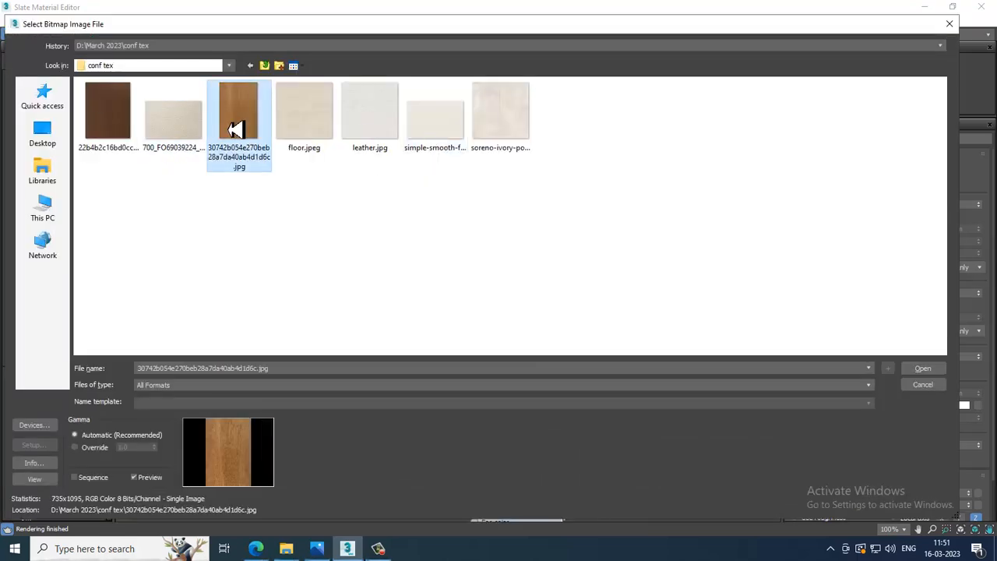
click(123, 127)
double_click(123, 127)
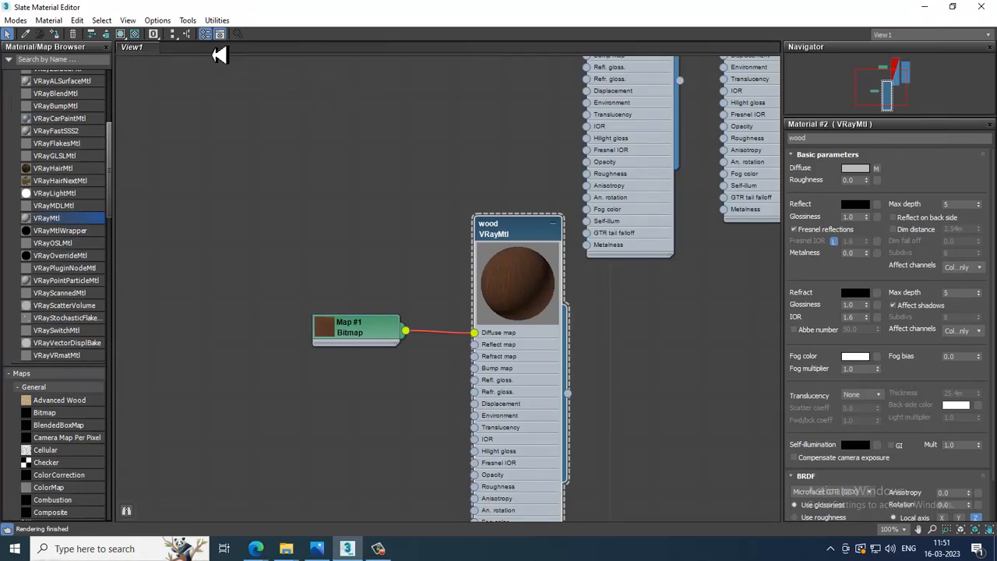
click(122, 35)
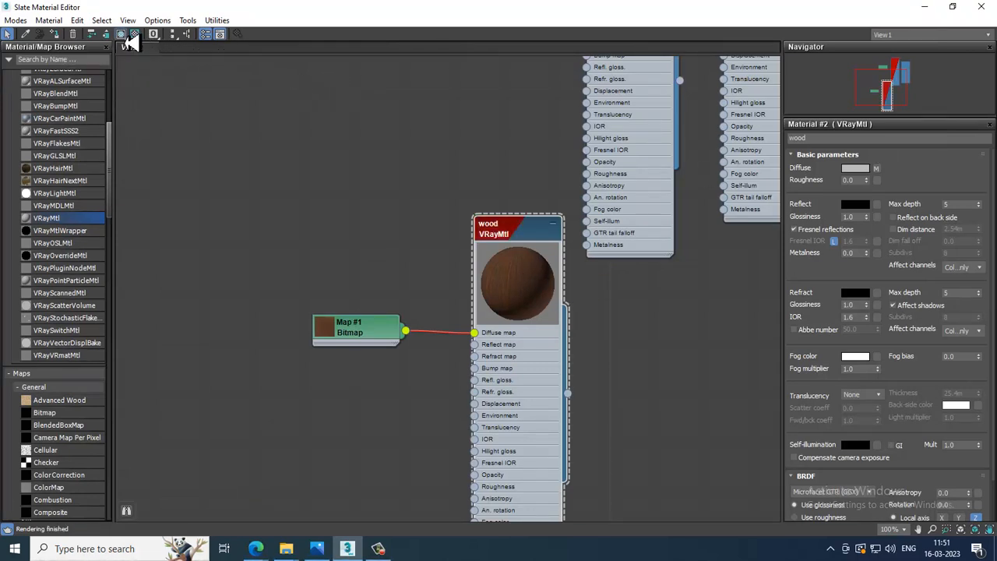
click(135, 34)
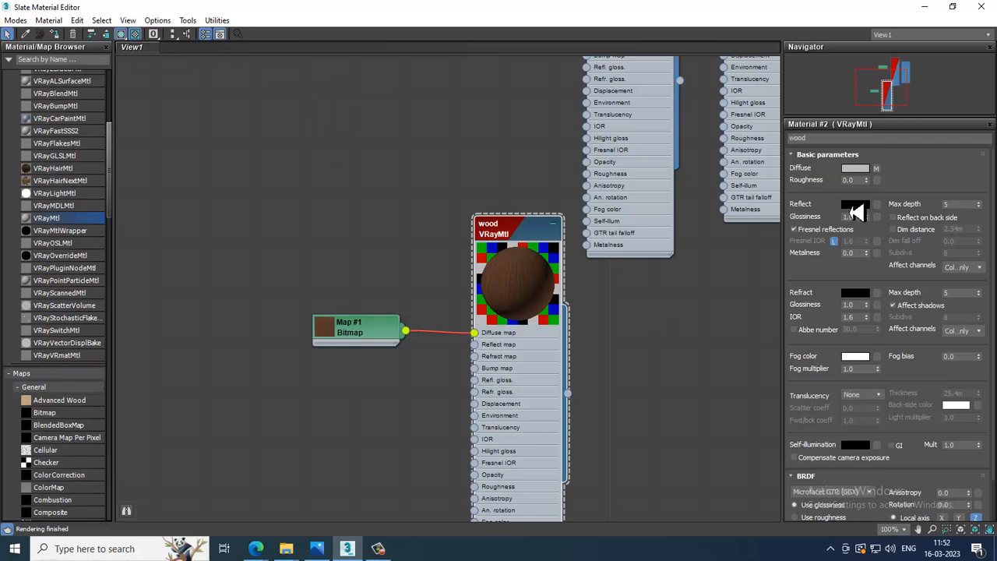
Set the wood material's reflection color to gray value 87 and assign the material to the selected panel.
click(855, 206)
mouse_move(380, 103)
mouse_down()
mouse_move(379, 140)
mouse_move(378, 117)
mouse_up()
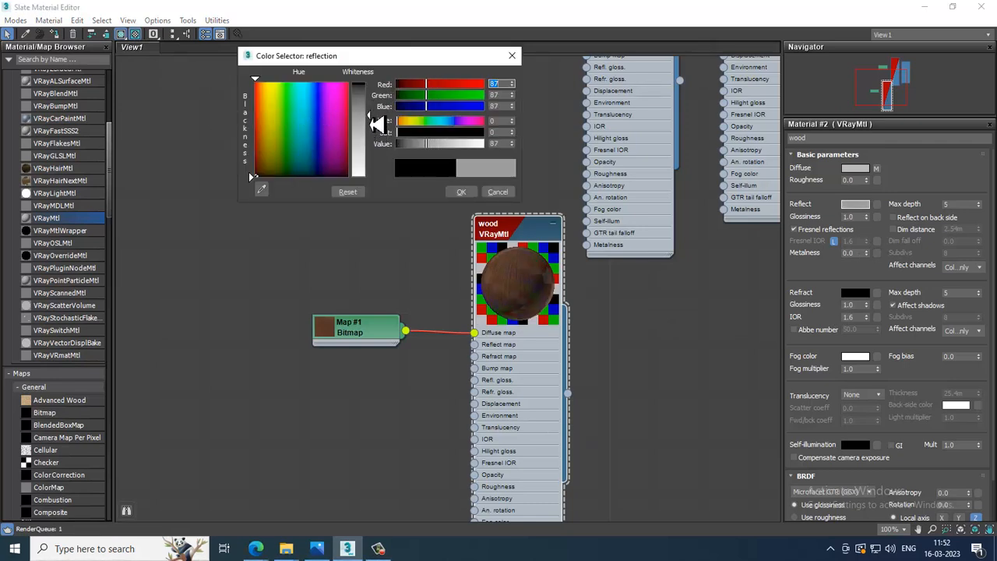
click(461, 192)
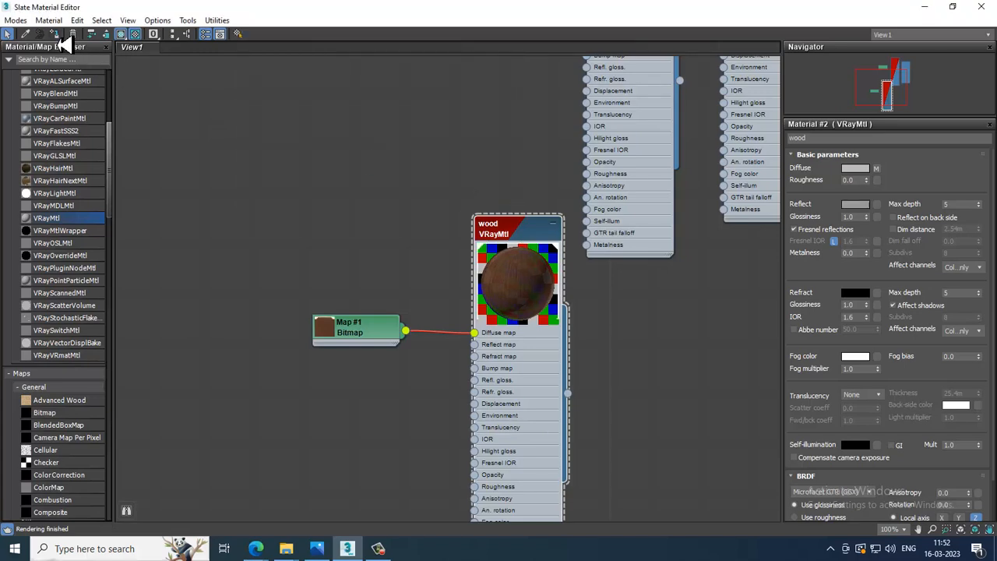
Reselect the wood-covered wall and ceiling panel and add a UVW Map modifier with Box mapping.
click(926, 7)
scroll(536, 227, down, 6)
click(380, 549)
click(384, 549)
click(648, 239)
scroll(644, 235, up, 4)
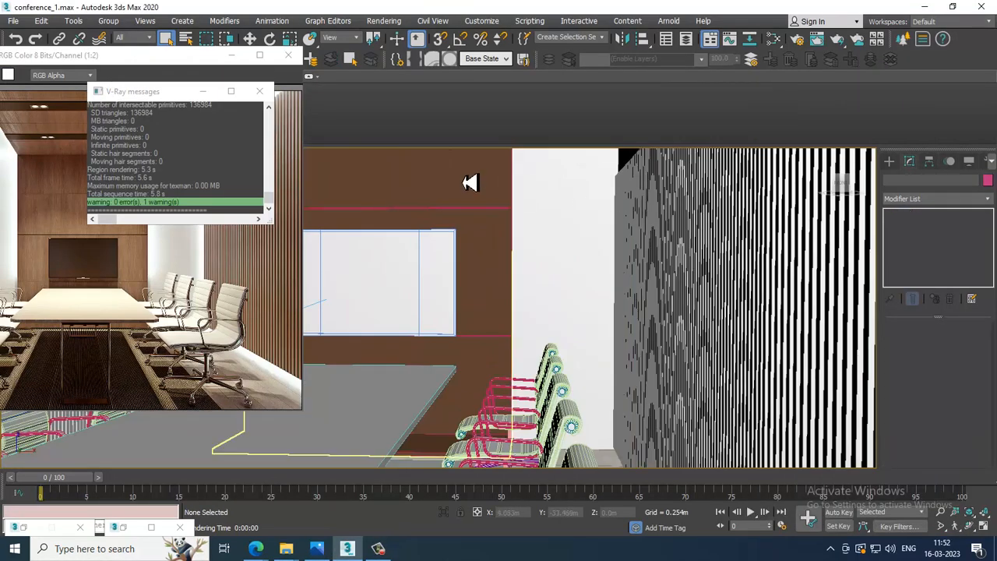
click(444, 204)
scroll(591, 247, down, 4)
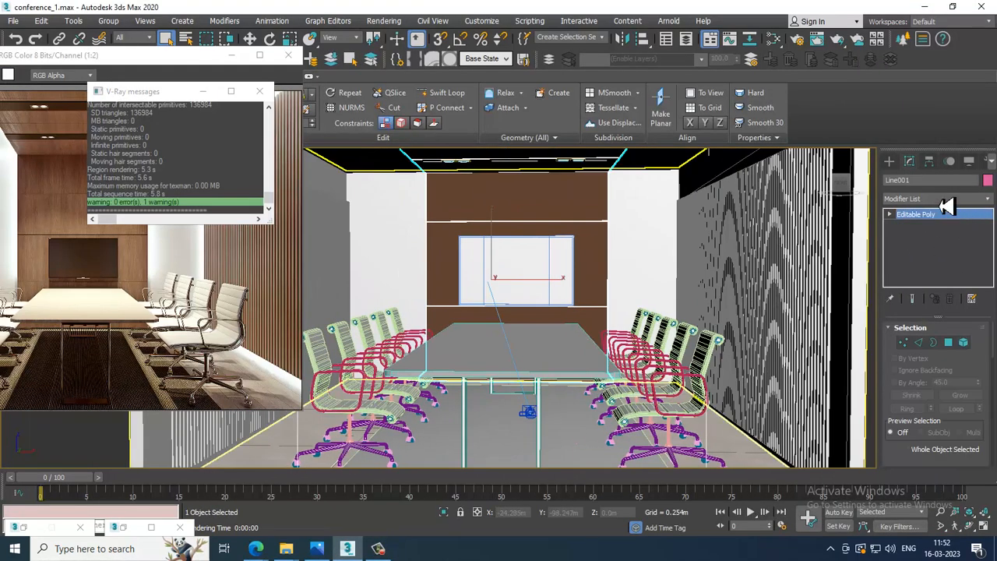
click(943, 200)
scroll(941, 279, down, 10)
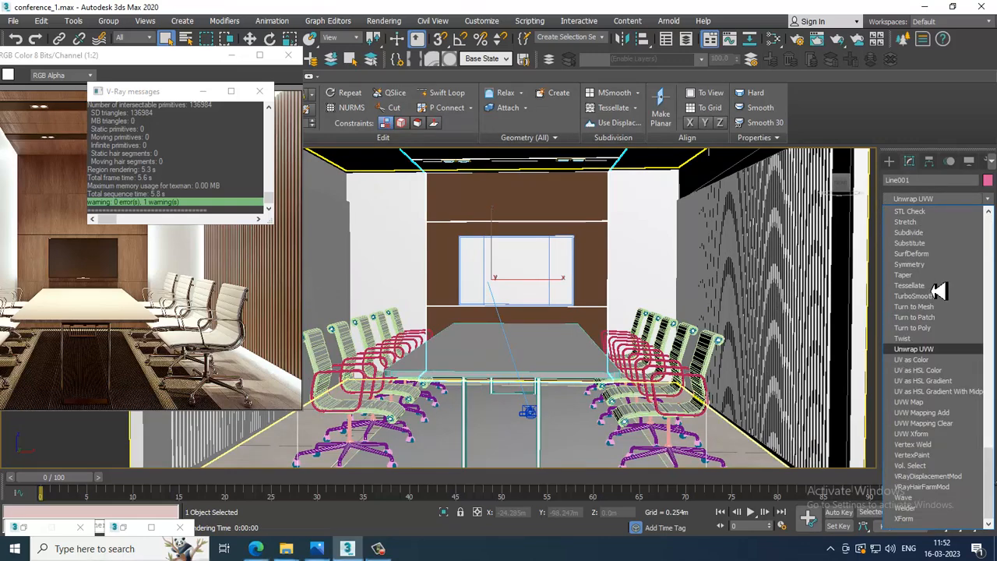
click(927, 399)
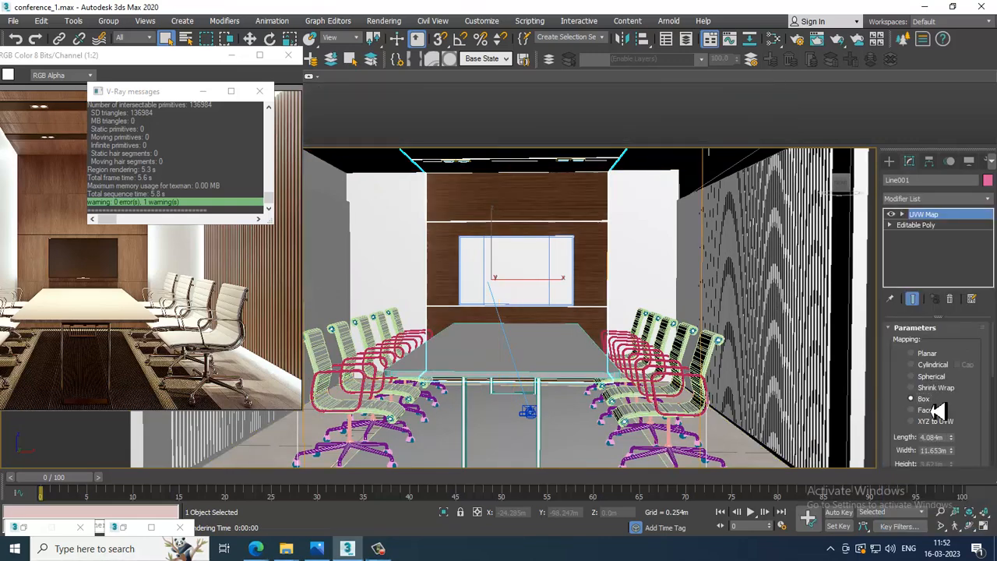
Activate the panel's UVW Map gizmo and open the angle snap settings.
scroll(645, 311, up, 8)
scroll(580, 279, up, 4)
scroll(545, 233, down, 2)
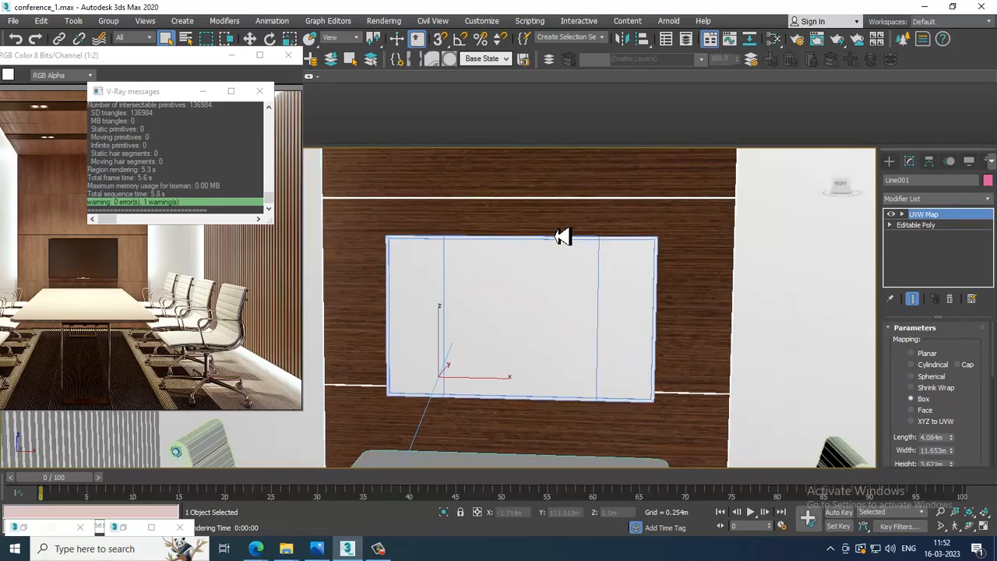
scroll(562, 238, down, 5)
click(911, 225)
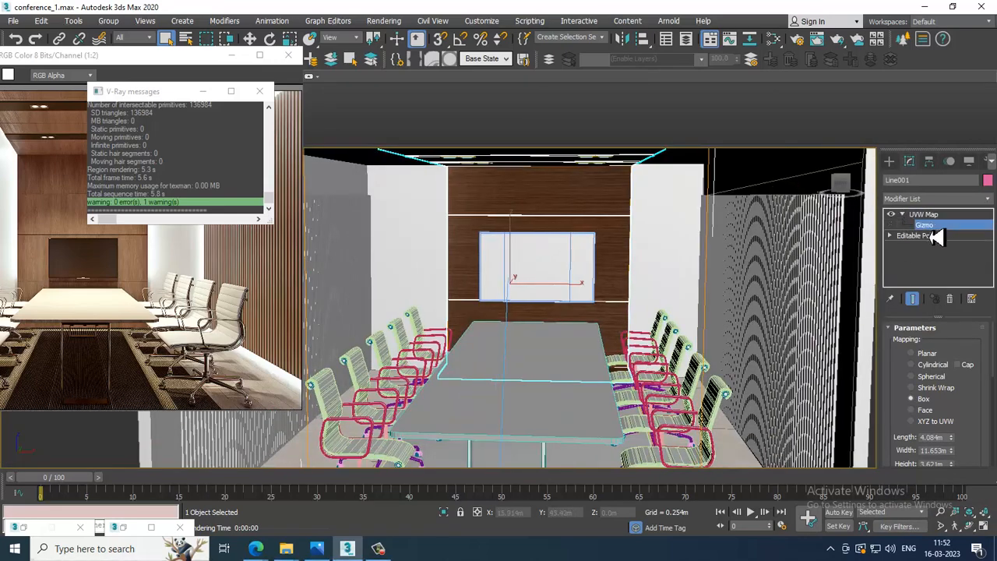
scroll(460, 217, down, 3)
key(w)
right_click(473, 39)
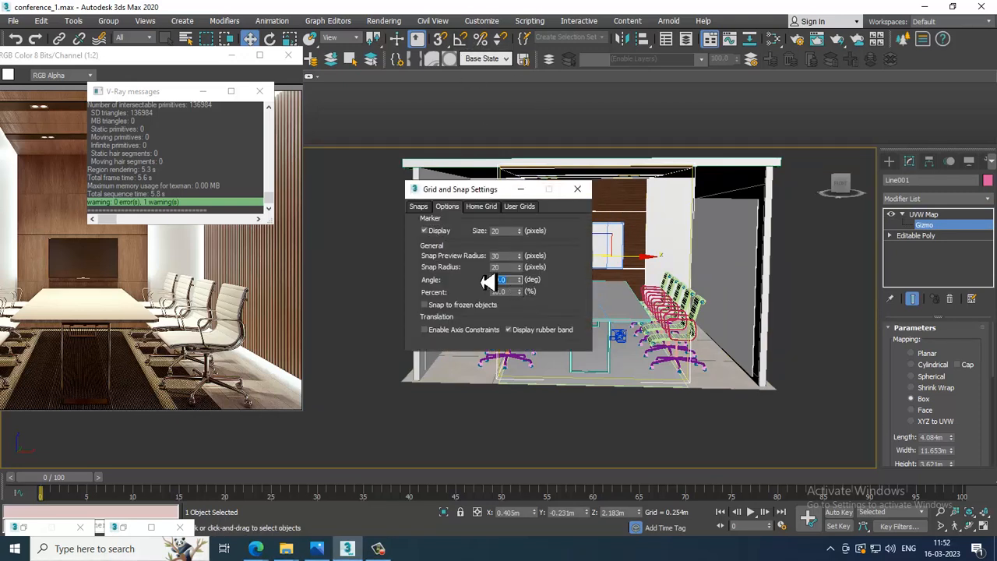
click(577, 189)
Rotate the mapping gizmo 90 degrees with angle snap so the back wall's wood grain runs vertically, and fit it to the panel.
key(e)
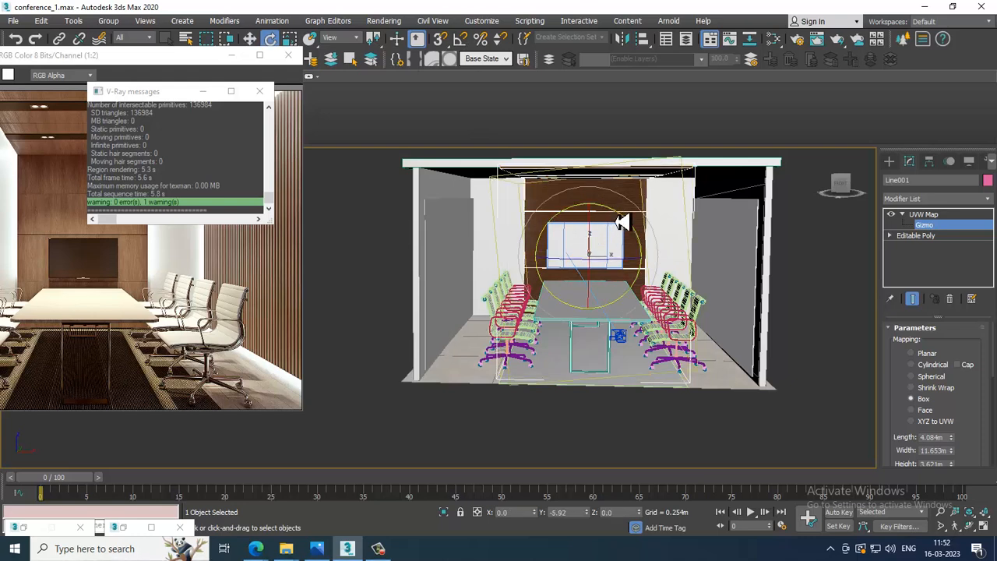
drag(615, 217, 595, 167)
right_click(594, 167)
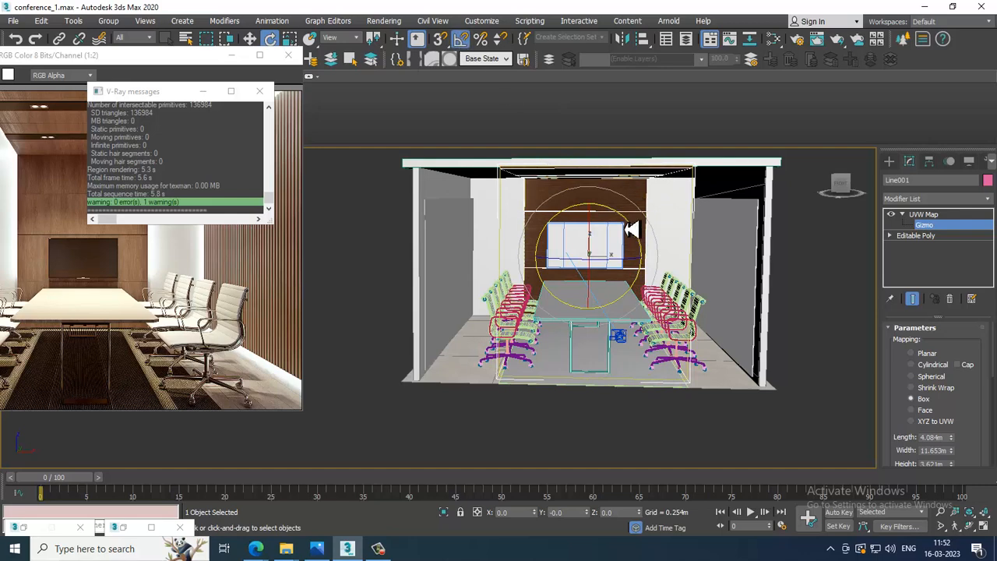
scroll(634, 232, up, 4)
scroll(982, 396, down, 5)
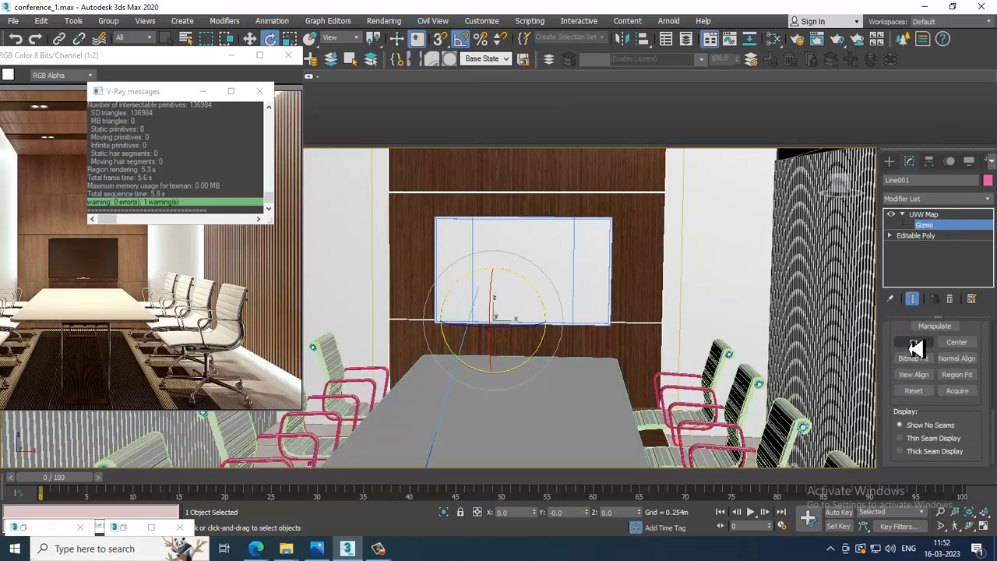
scroll(645, 280, down, 2)
Examine the wood grain's direction and scale on the back wall and ceiling from several angles.
scroll(660, 283, up, 8)
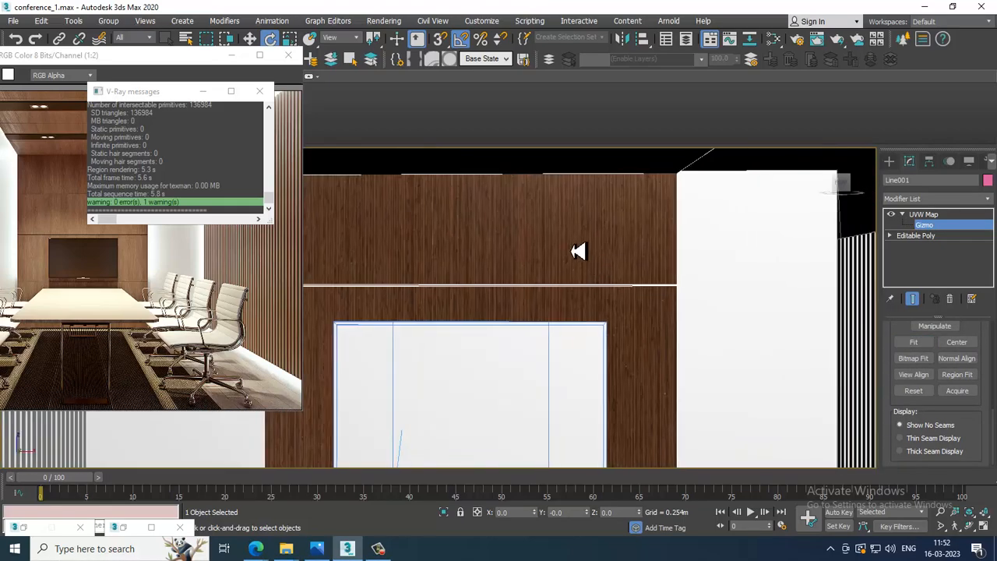
scroll(565, 338, down, 10)
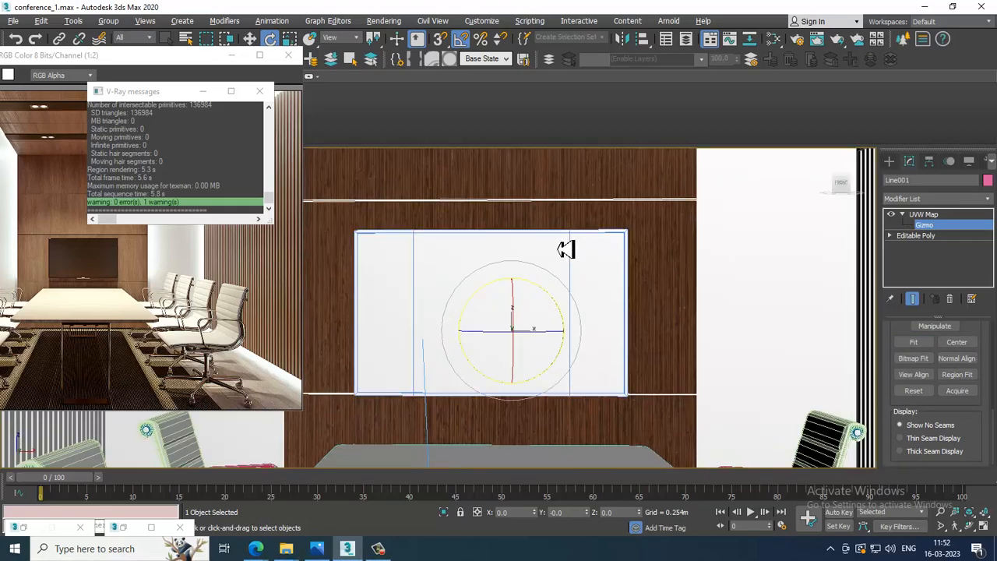
scroll(601, 272, down, 3)
scroll(587, 363, up, 12)
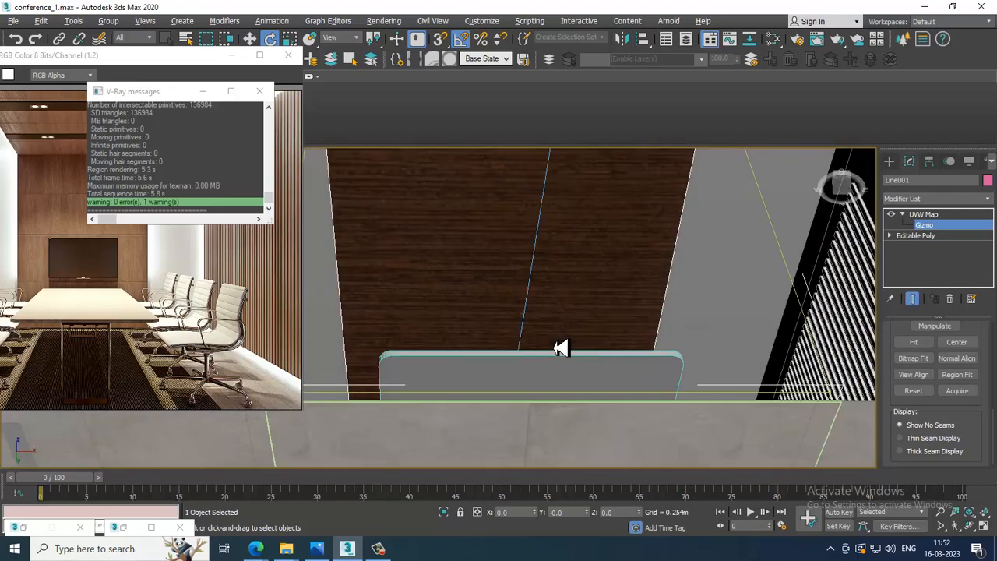
scroll(561, 347, up, 5)
scroll(597, 376, down, 10)
alt+middle_drag(599, 236, 609, 320)
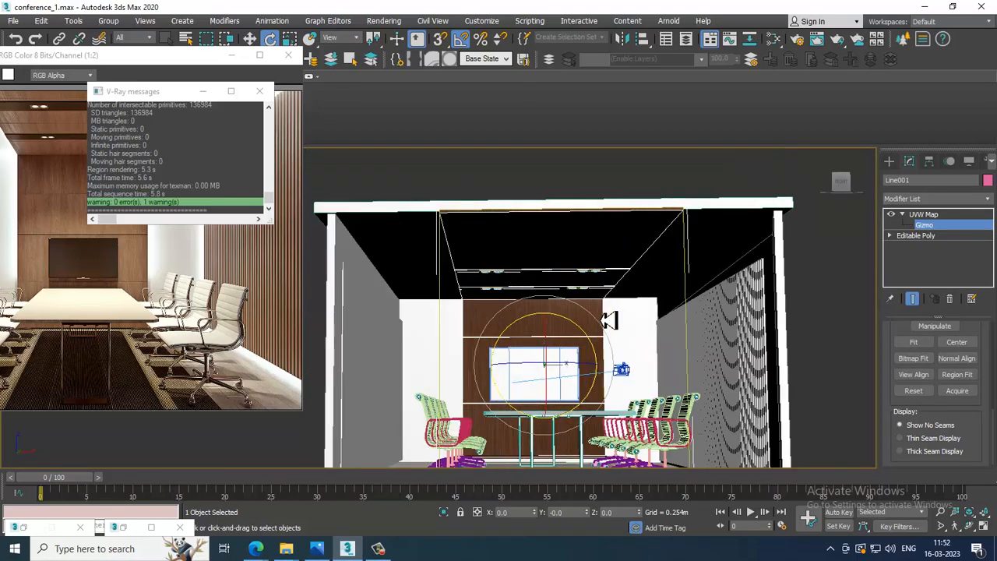
scroll(553, 272, up, 4)
alt+middle_drag(599, 261, 571, 315)
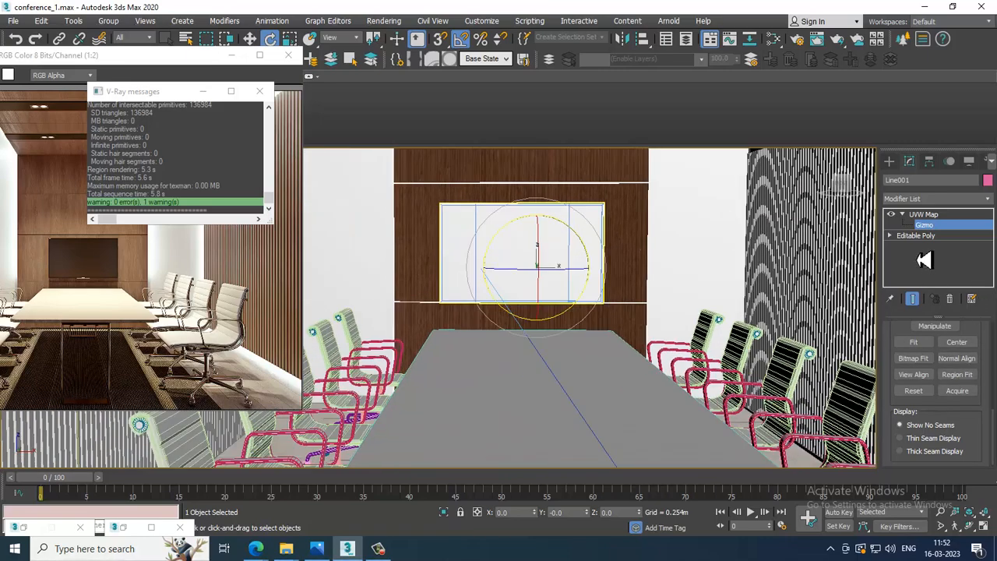
Try a different length for the box mapping on the wood wall and ceiling panel.
click(939, 225)
drag(903, 337, 895, 436)
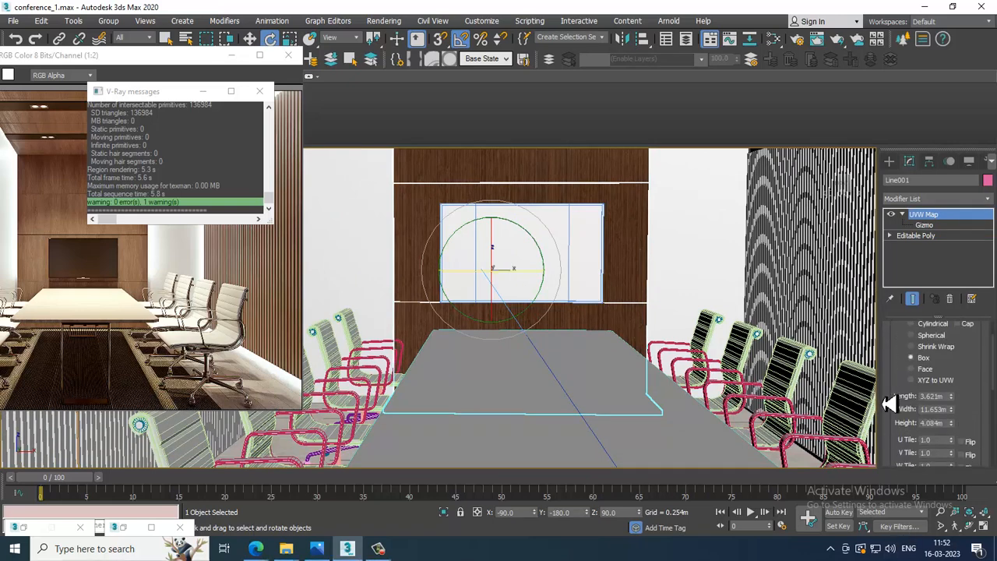
scroll(909, 393, down, 2)
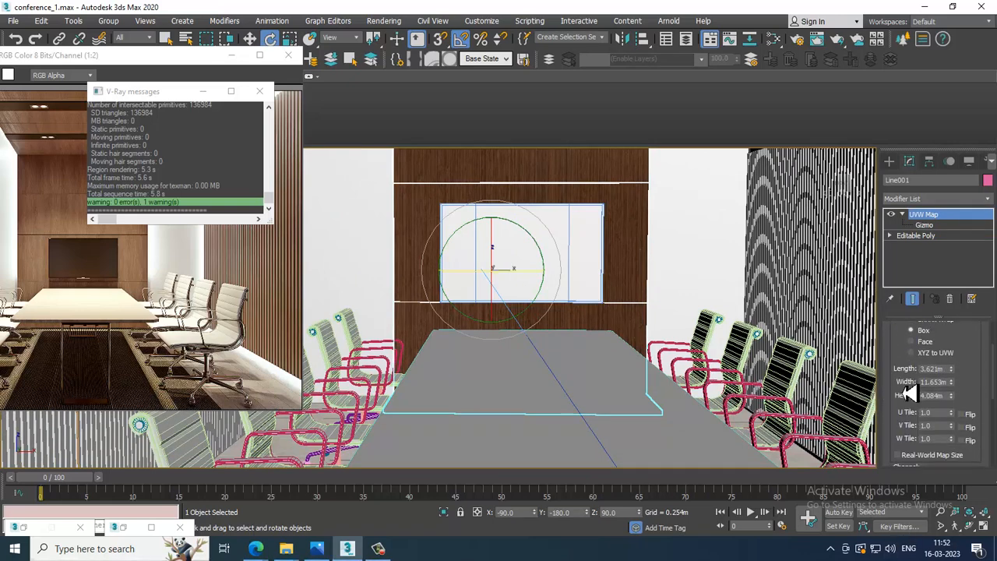
drag(951, 368, 967, 387)
right_click(966, 386)
scroll(592, 272, down, 5)
scroll(596, 272, up, 8)
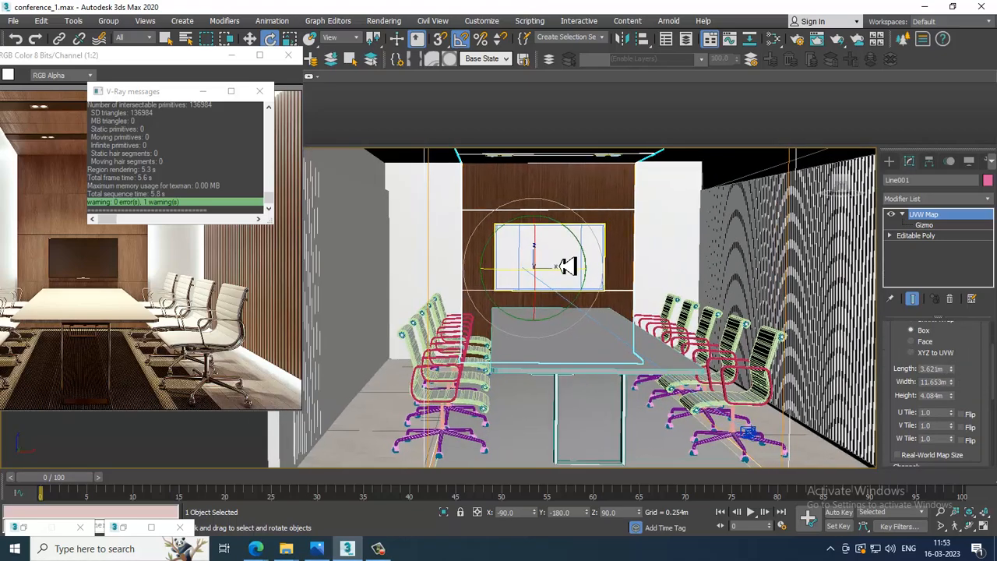
Convert the wood wall and ceiling panel to an Editable Poly.
scroll(587, 235, up, 3)
middle_drag(586, 234, 607, 264)
scroll(576, 263, up, 3)
right_click(553, 220)
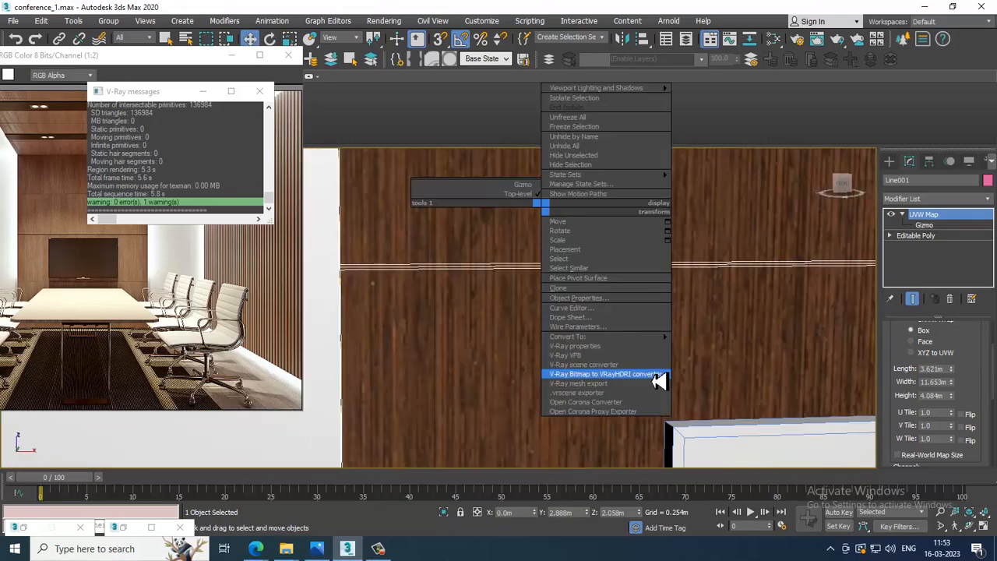
mouse_move(625, 345)
click(748, 345)
Select the thin polygons of the two horizontal grooves across the back wall's wood panel.
scroll(464, 260, up, 2)
middle_drag(459, 255, 545, 247)
scroll(545, 247, up, 2)
click(948, 343)
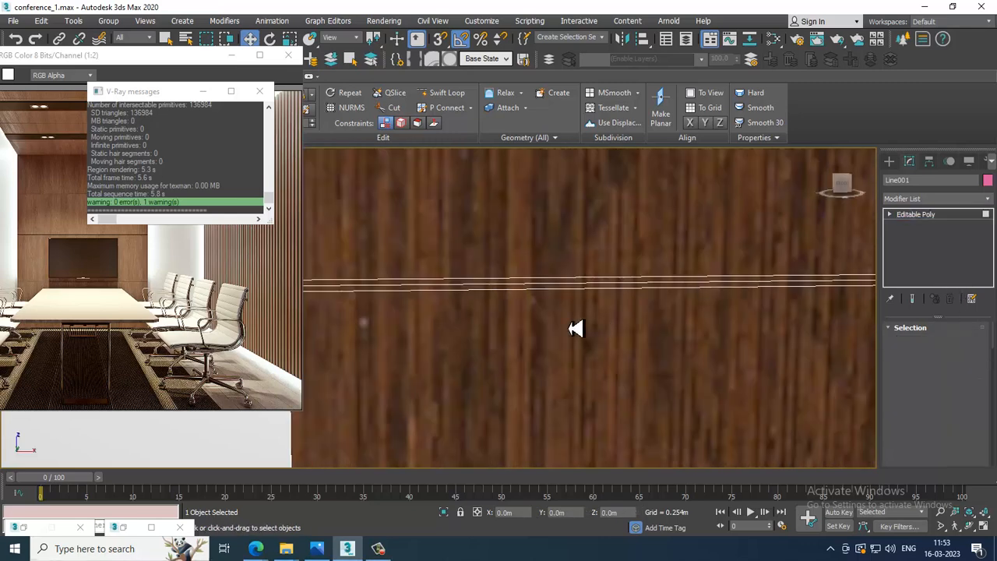
click(492, 288)
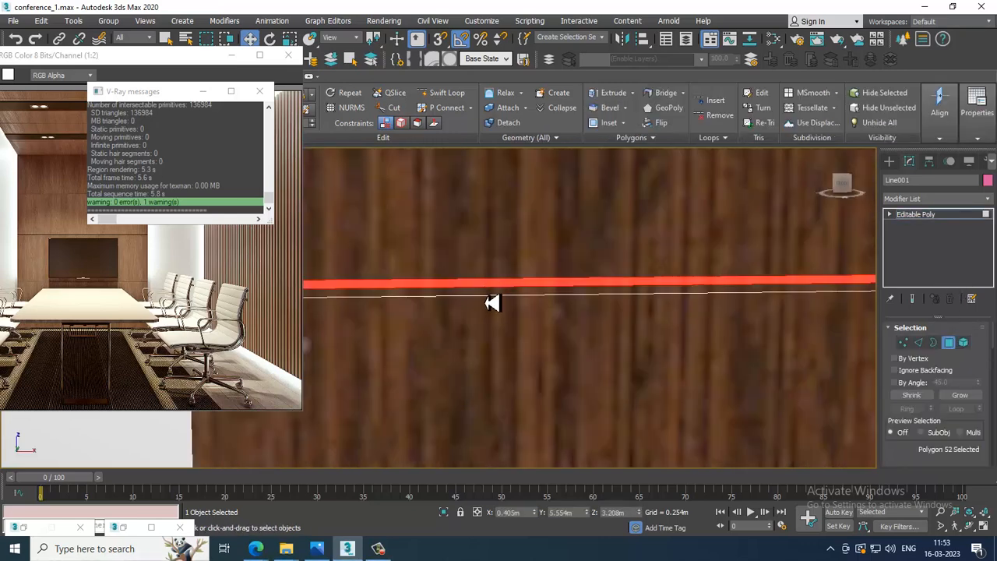
scroll(599, 333, down, 2)
middle_drag(731, 335, 600, 311)
middle_drag(864, 333, 867, 138)
scroll(585, 291, down, 2)
scroll(500, 372, up, 6)
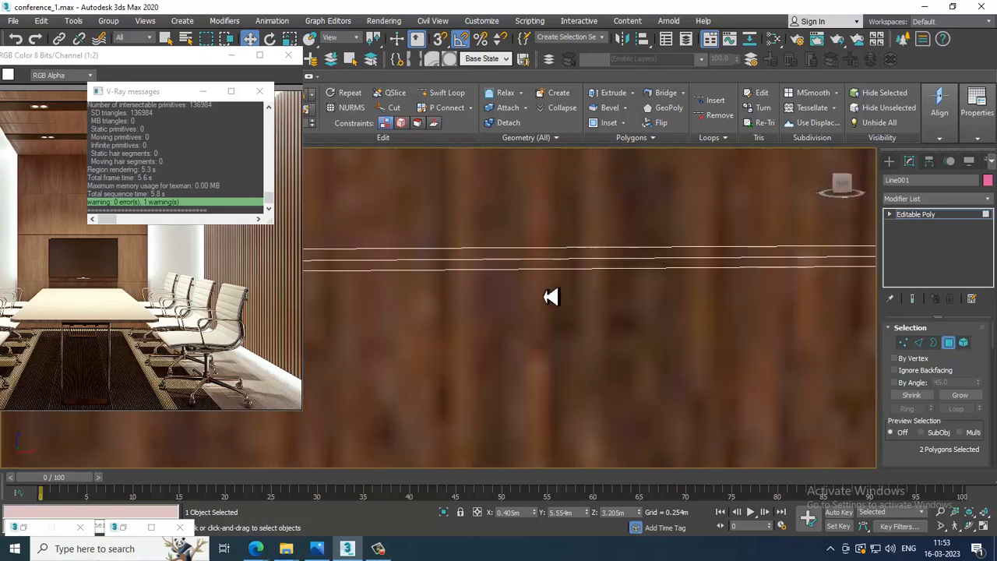
ctrl+click(565, 267)
Isolate the wood panel and add the two groove strips on its ceiling part to the polygon selection.
scroll(597, 267, down, 5)
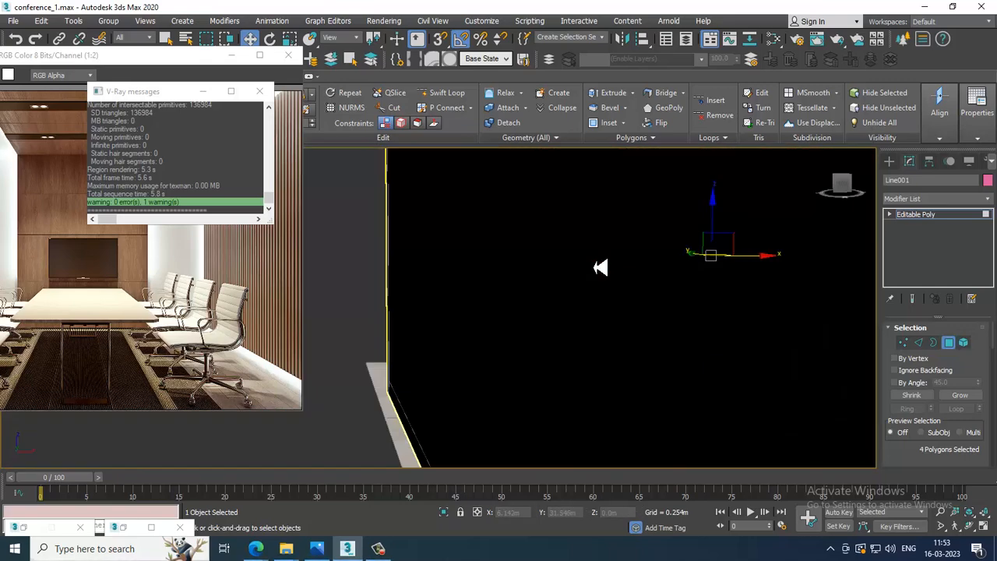
scroll(658, 399, down, 4)
scroll(646, 358, up, 2)
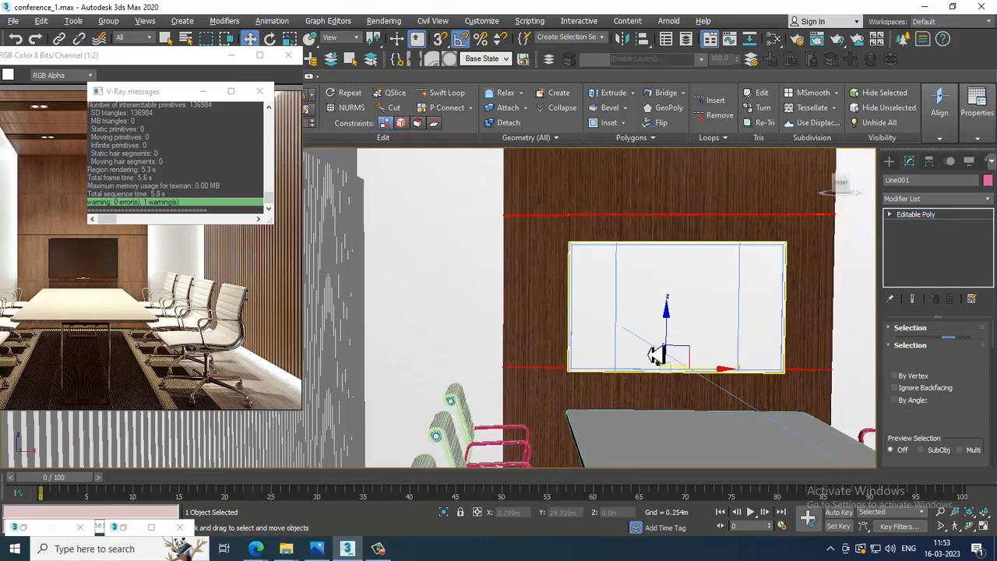
scroll(615, 305, up, 4)
scroll(607, 303, down, 6)
scroll(567, 296, up, 4)
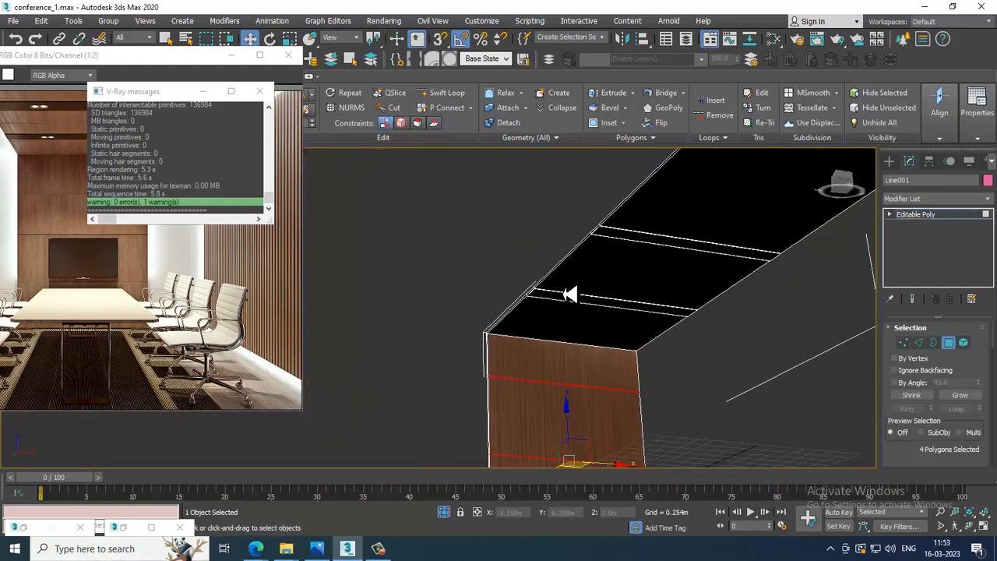
scroll(574, 284, down, 5)
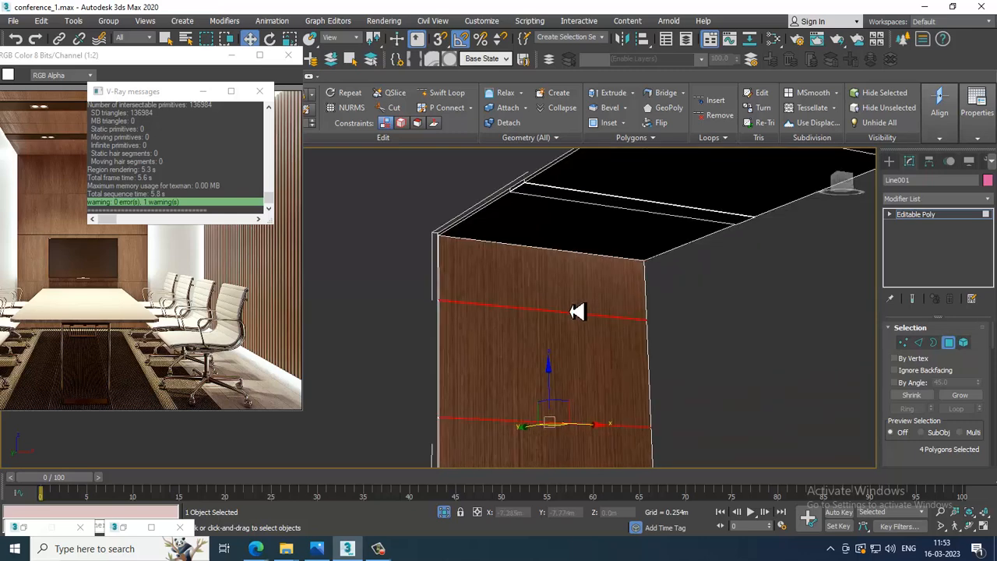
alt+middle_drag(589, 383, 600, 313)
ctrl+click(794, 215)
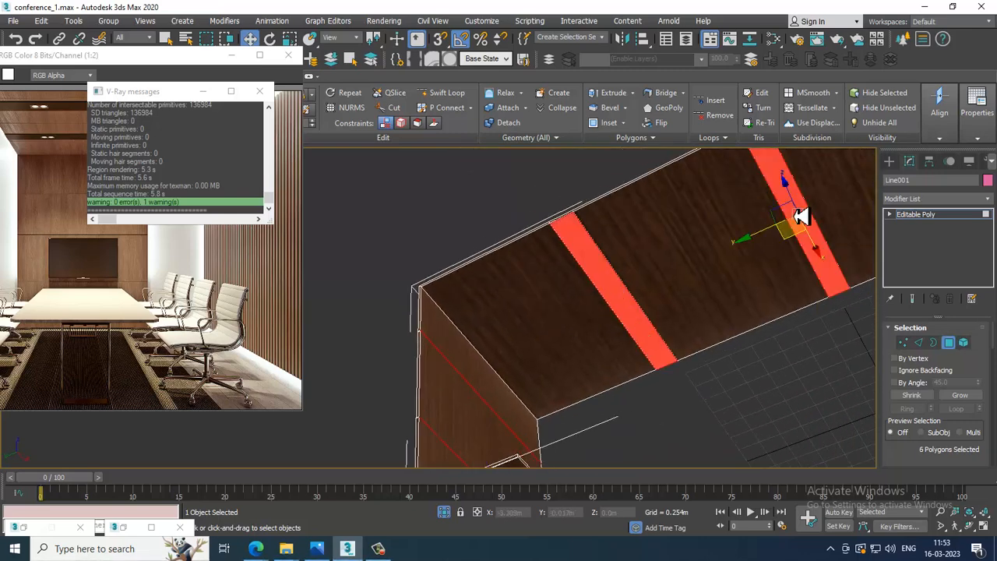
scroll(725, 280, down, 5)
middle_drag(731, 285, 684, 302)
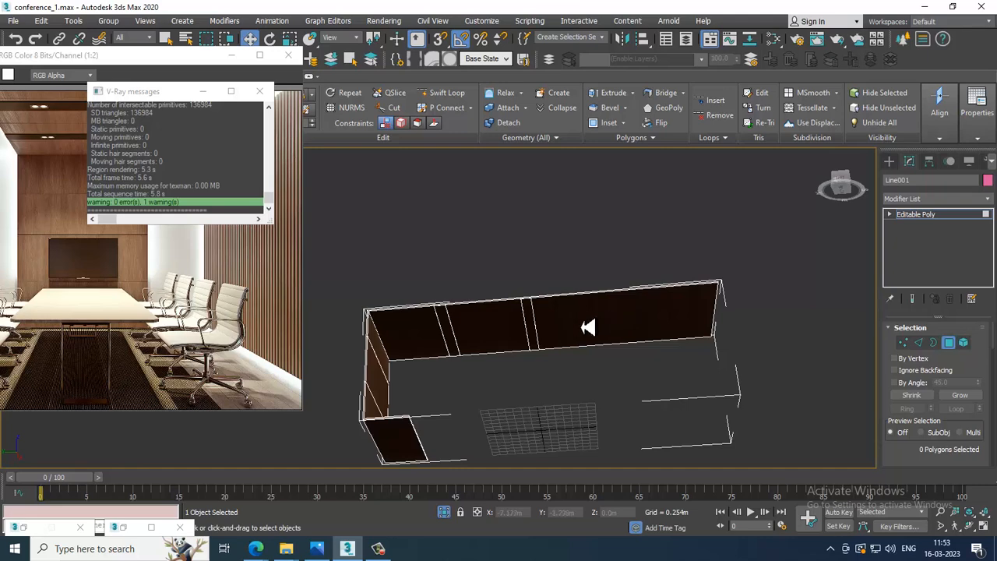
click(531, 330)
alt+middle_drag(641, 289, 592, 278)
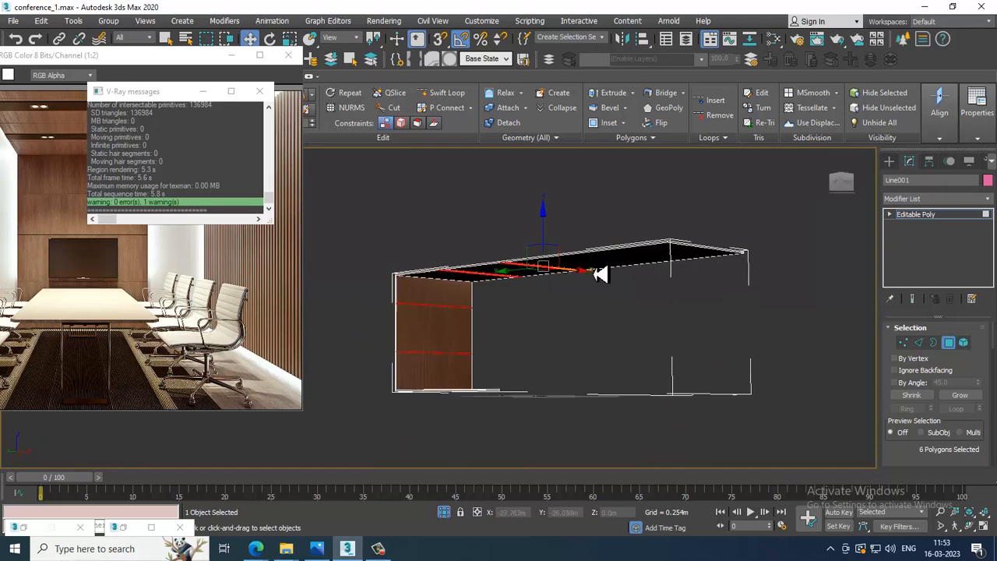
scroll(524, 349, up, 3)
middle_drag(524, 350, 632, 322)
Create a new VRayMtl and set its diffuse colour to a very dark red, RGB 5, 0, 0.
key(m)
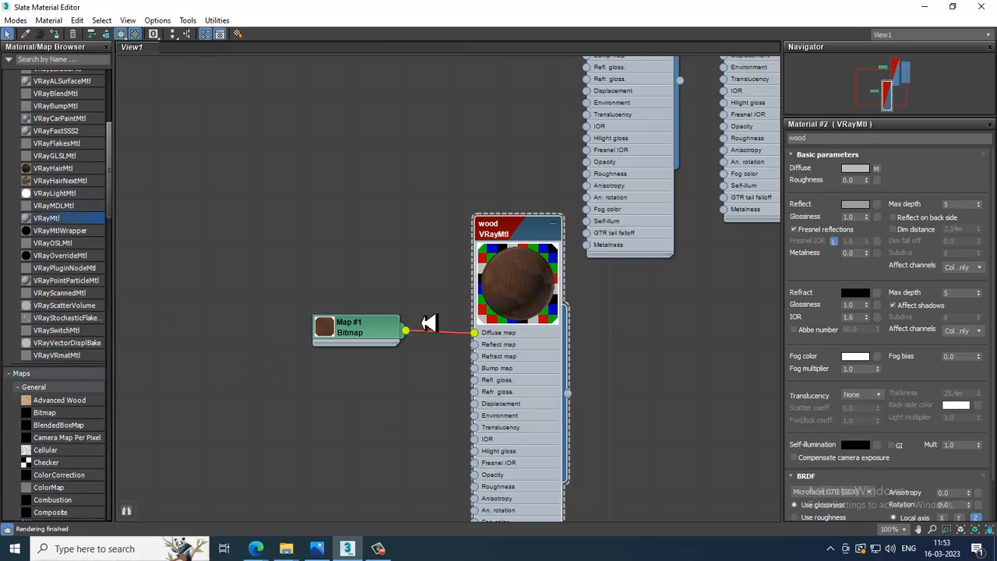
drag(656, 349, 658, 342)
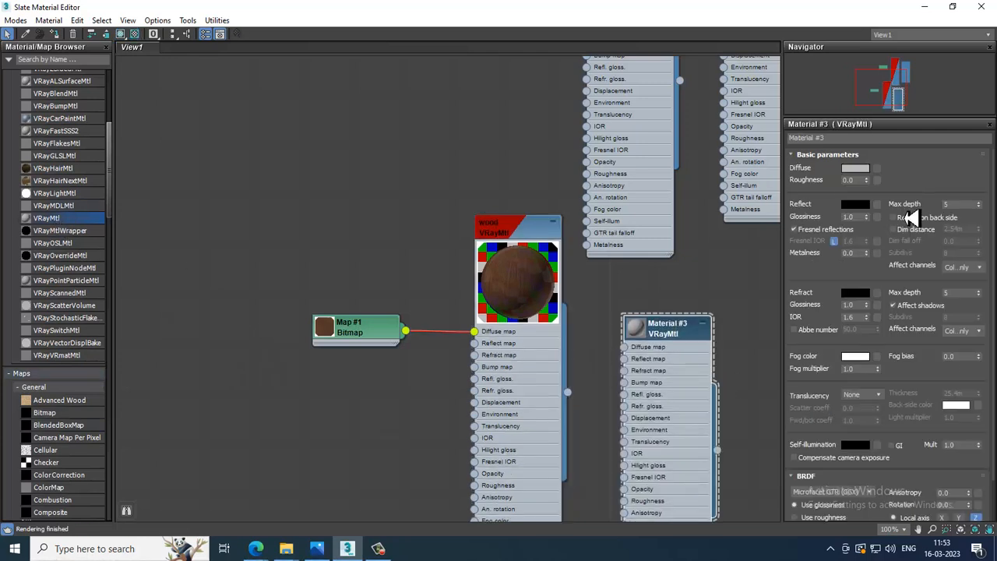
click(862, 169)
mouse_move(300, 125)
mouse_down()
mouse_move(261, 109)
mouse_move(264, 184)
mouse_up()
mouse_move(366, 130)
mouse_down()
mouse_move(379, 129)
mouse_move(380, 92)
mouse_up()
drag(263, 181, 263, 184)
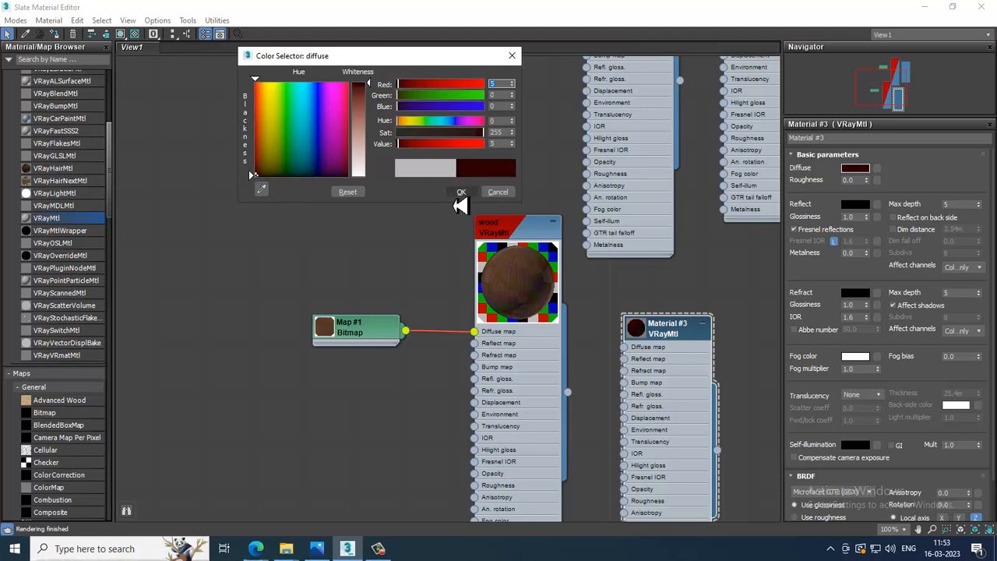
click(461, 192)
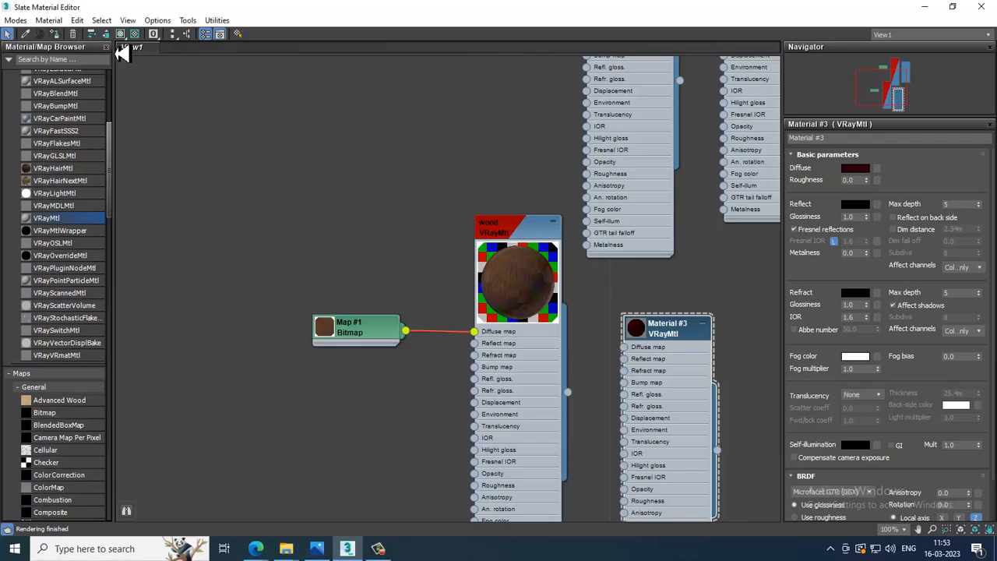
Assign the dark red material to the selected groove polygons and end the panel's isolation.
click(121, 33)
click(931, 11)
click(685, 267)
mouse_move(610, 267)
alt+middle_down()
mouse_move(598, 253)
mouse_move(571, 296)
mouse_move(616, 256)
mouse_move(618, 223)
mouse_move(605, 304)
mouse_move(607, 267)
alt+middle_up()
right_click(809, 300)
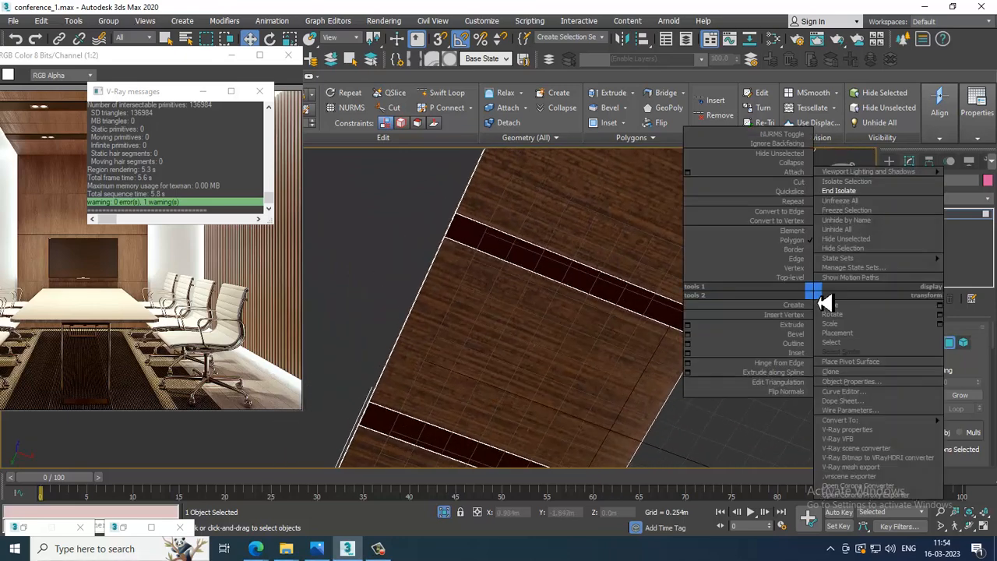
click(818, 189)
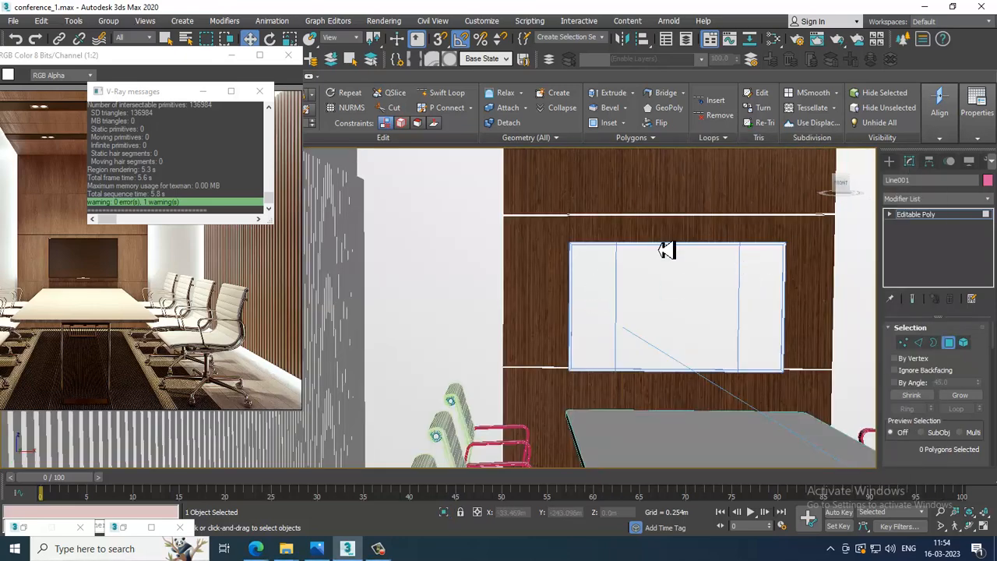
Turn off the edged-face display and view the back wall's wood finish and grooves from the room's front.
scroll(631, 268, down, 5)
middle_drag(514, 268, 555, 297)
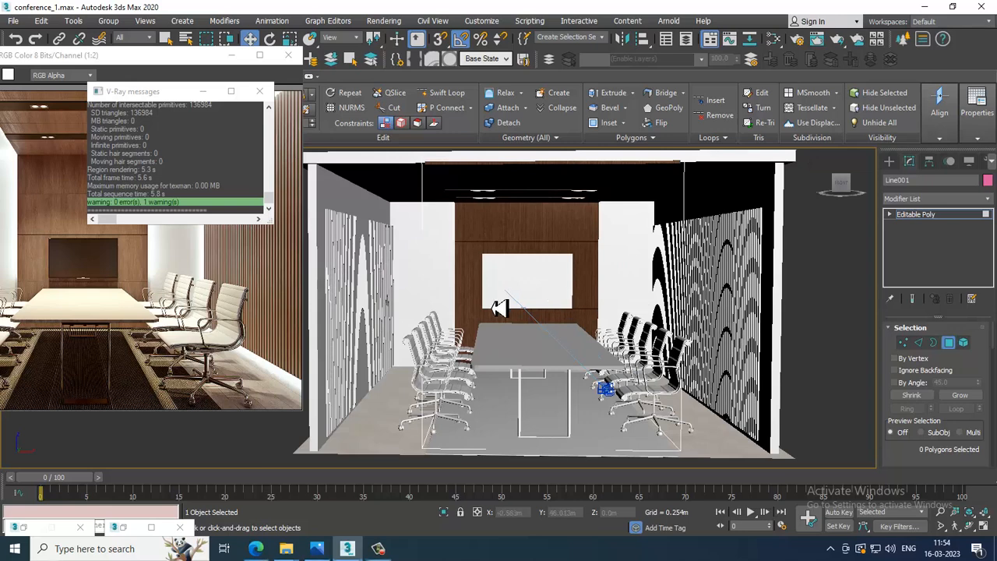
scroll(583, 274, up, 4)
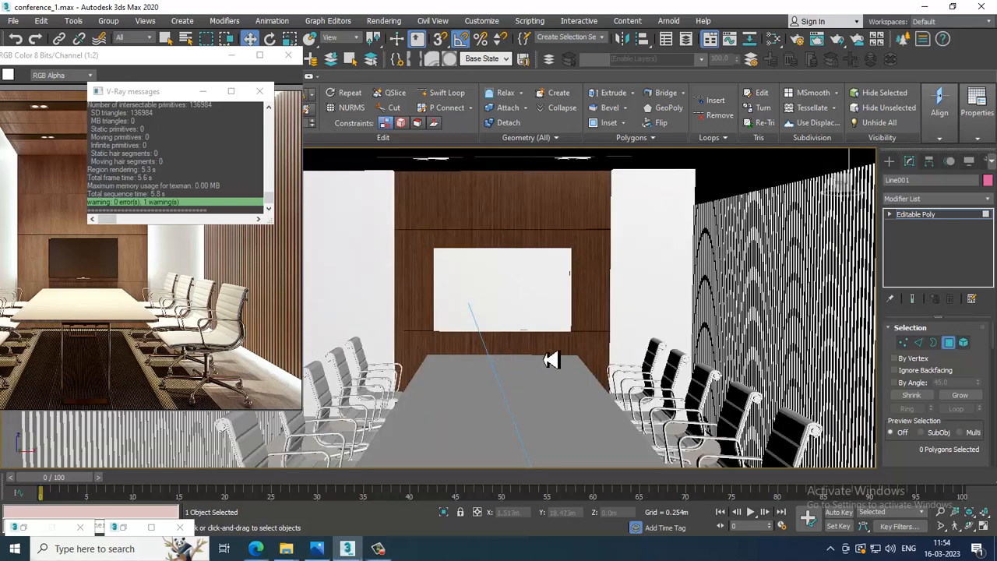
scroll(638, 285, down, 4)
alt+middle_drag(671, 293, 664, 296)
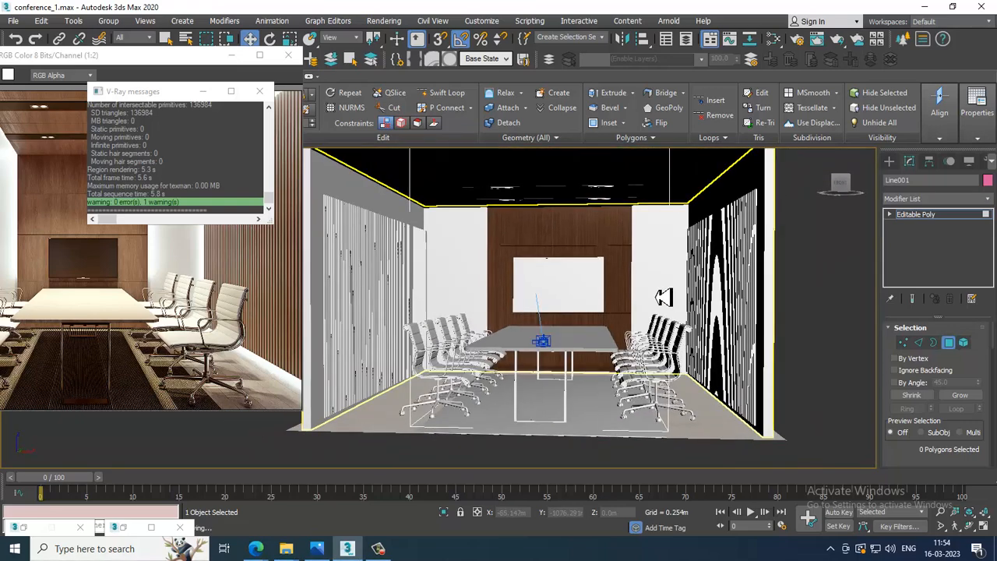
click(378, 548)
click(381, 547)
Leave polygon editing and select all the vertical slats on the side wall behind the right row of chairs.
alt+middle_drag(547, 382, 603, 373)
scroll(606, 374, up, 3)
alt+middle_drag(680, 329, 751, 256)
click(949, 218)
click(728, 246)
drag(617, 230, 537, 227)
alt+click(749, 173)
middle_drag(734, 200, 728, 267)
scroll(755, 251, down, 3)
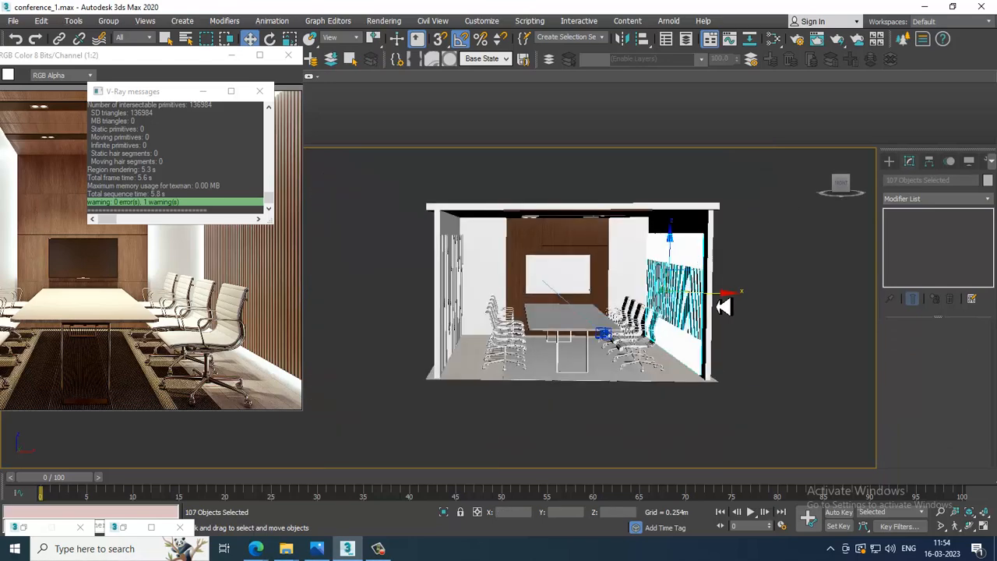
mouse_move(732, 302)
alt+middle_down()
mouse_move(785, 301)
mouse_move(719, 296)
alt+middle_up()
scroll(709, 311, up, 5)
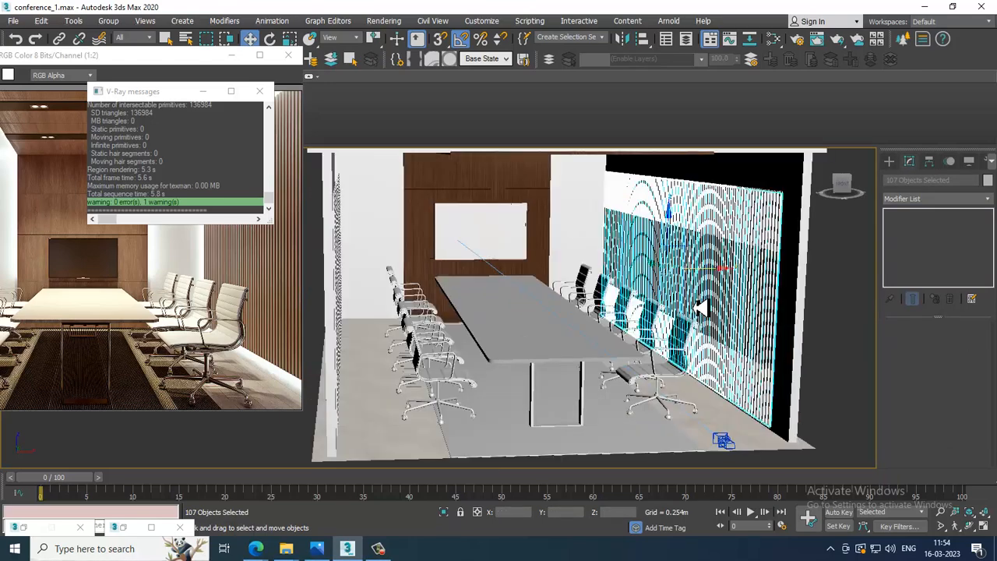
Add another VRayMtl to the material graph for the wall slats and open its parameters.
key(m)
middle_drag(687, 489, 612, 278)
drag(176, 249, 243, 237)
double_click(243, 238)
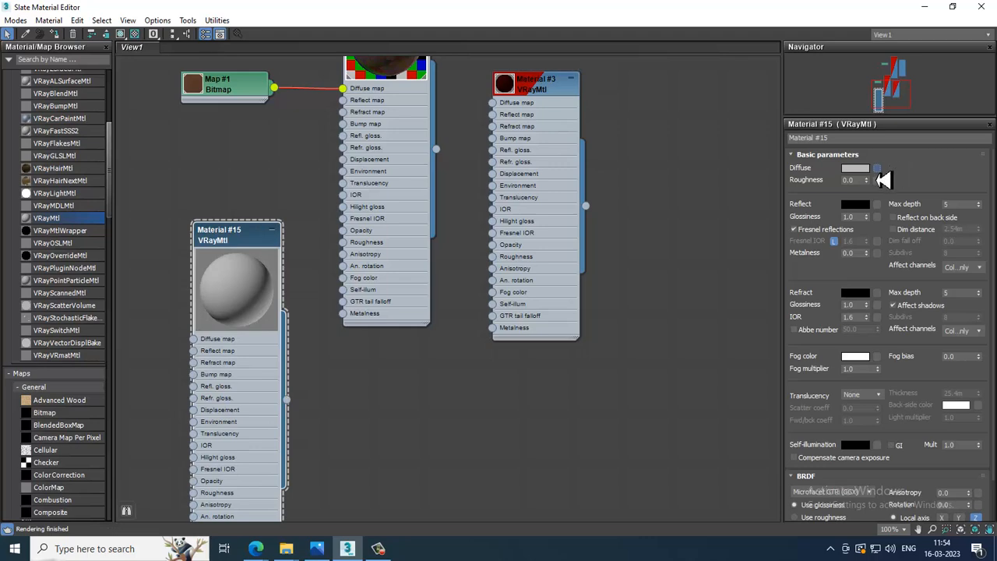
Load the light-brown wood bitmap 30742b054e270beb28a7da40ab4d1d6c.jpg from the conf tex folder as the new material's diffuse map.
click(877, 202)
double_click(423, 146)
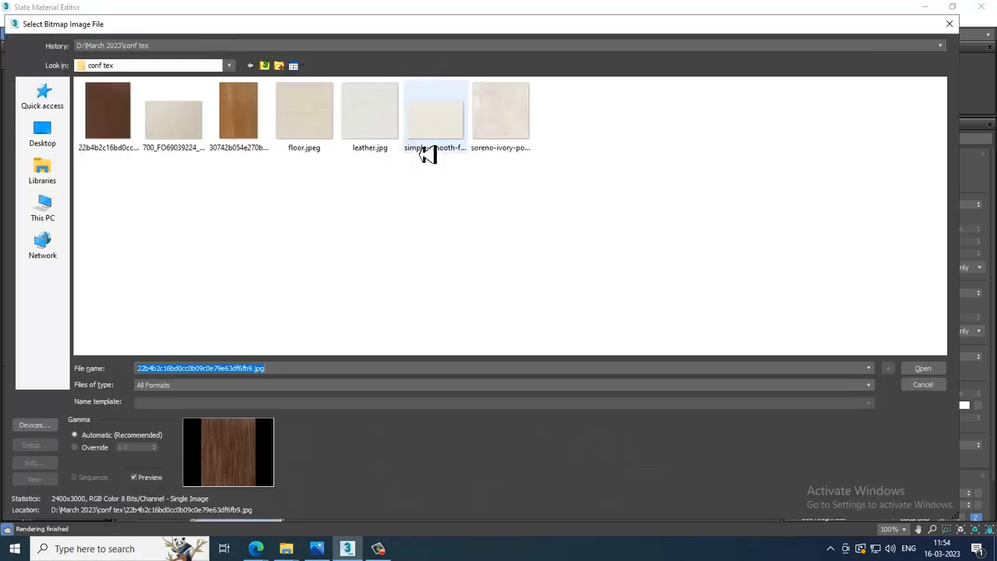
click(246, 128)
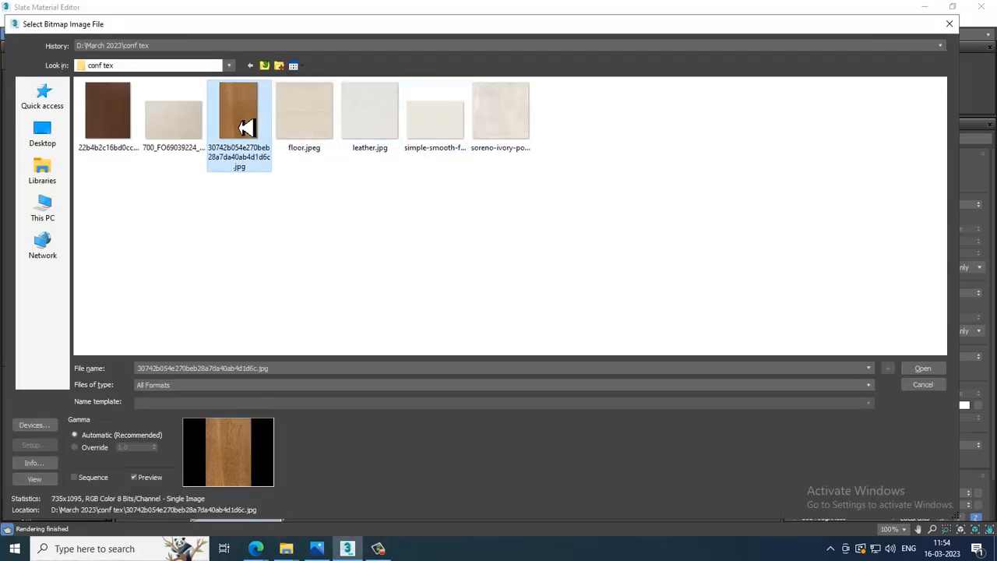
click(122, 123)
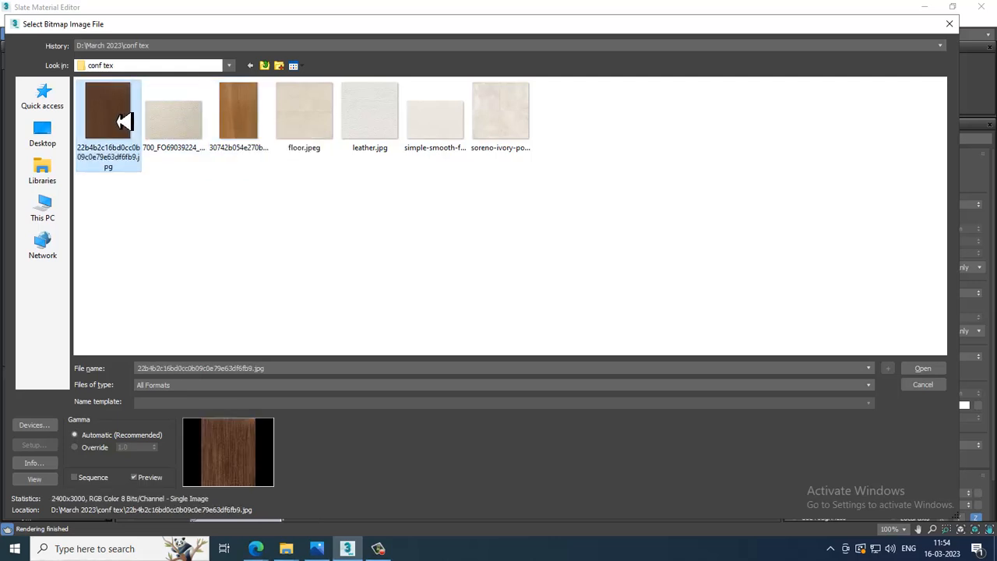
click(248, 118)
click(113, 127)
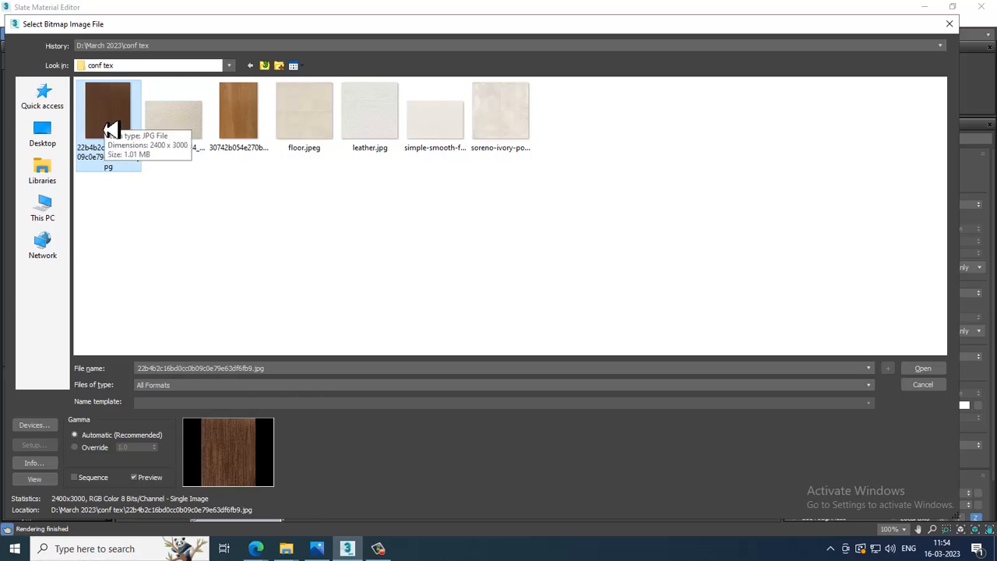
double_click(253, 126)
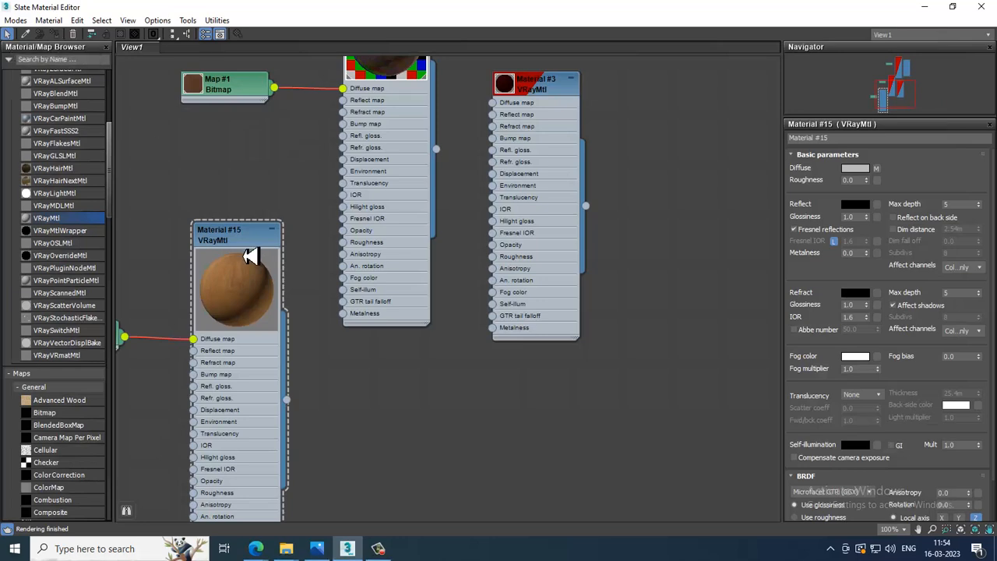
Assign the light-brown wood material to the selected wall slats and show its texture in the viewport.
click(925, 7)
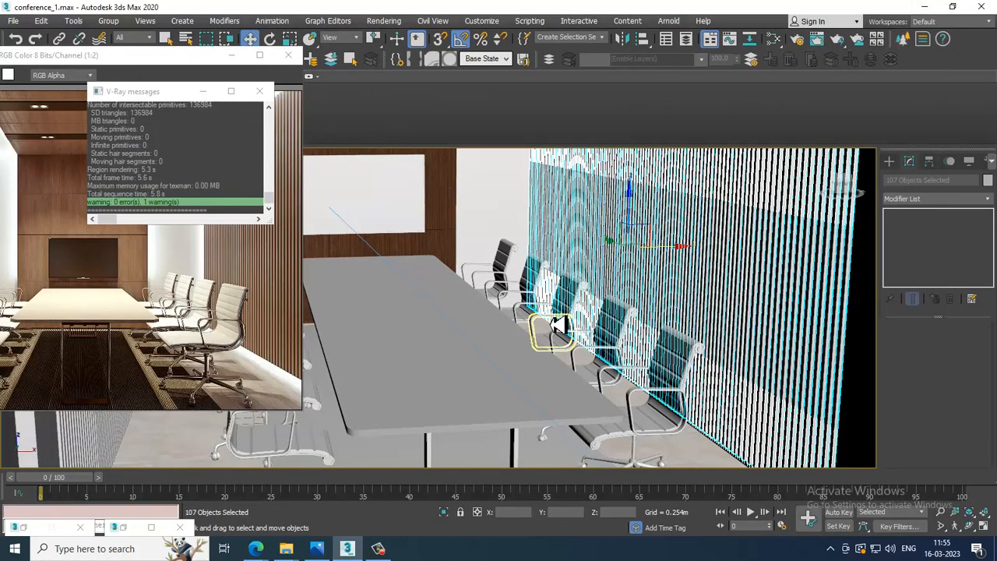
key(m)
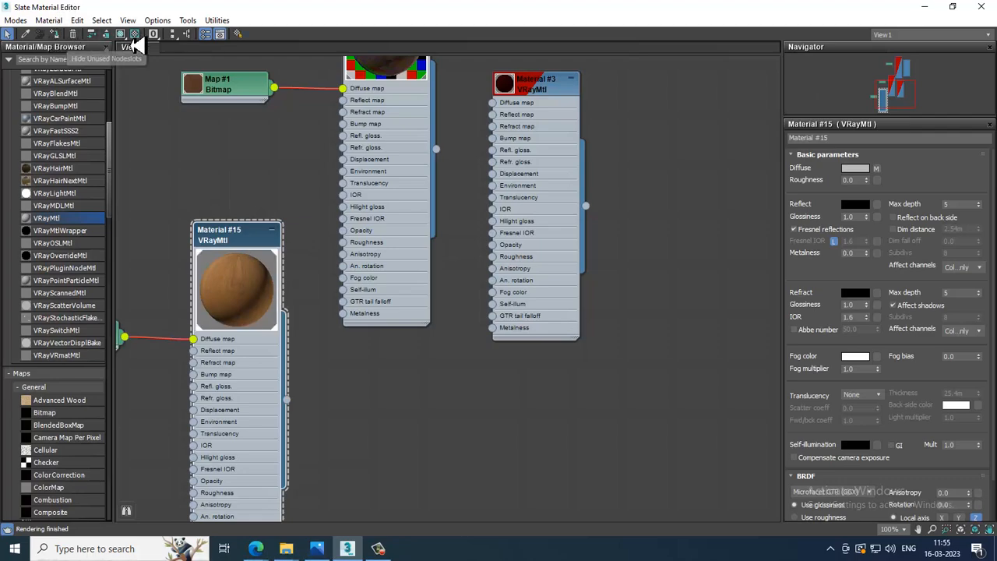
click(120, 34)
click(924, 9)
Apply a UVW Map modifier with Box mapping to all the selected vertical slats on the side wall.
alt+middle_drag(707, 306, 589, 285)
middle_drag(794, 296, 576, 245)
click(921, 200)
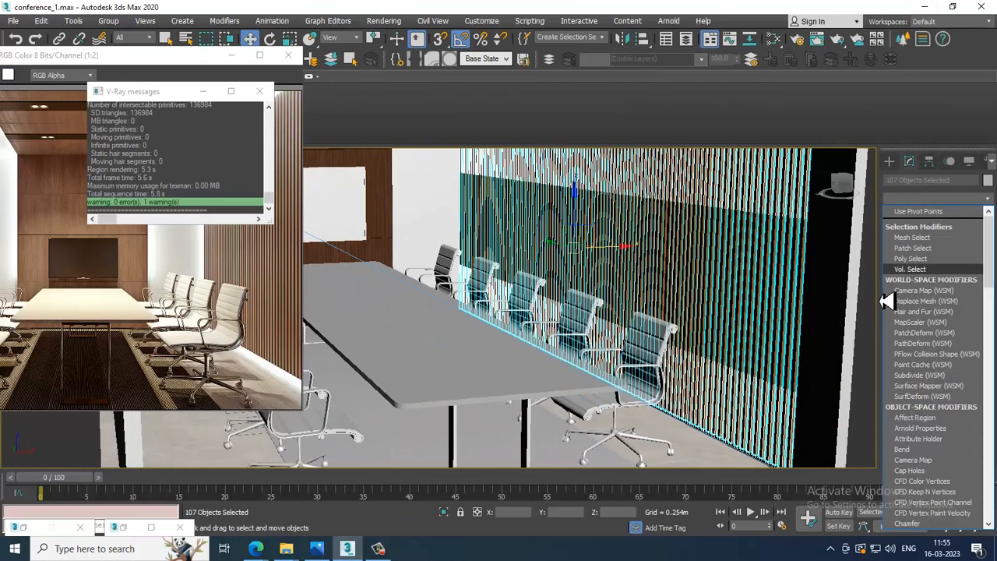
scroll(927, 327, down, 10)
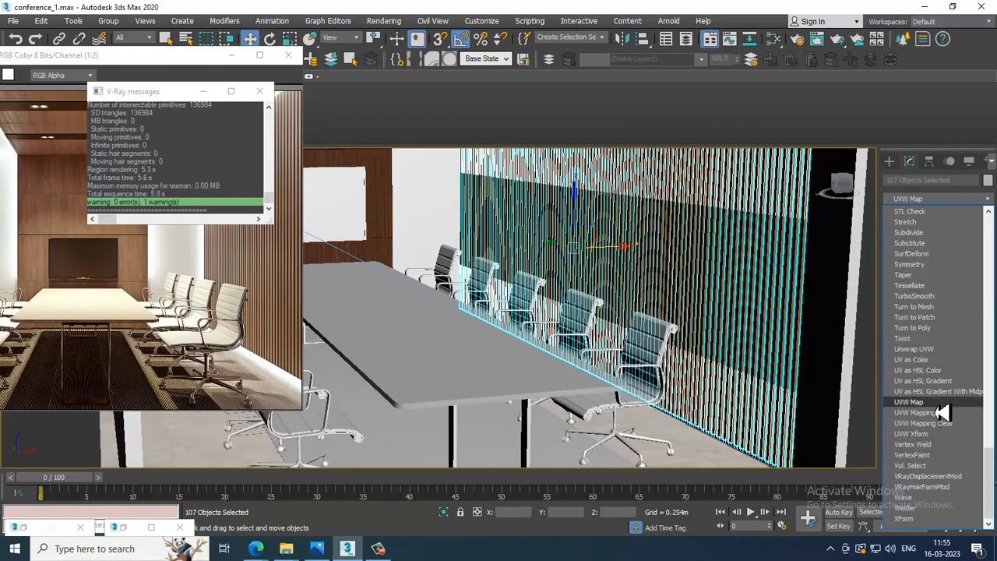
click(909, 402)
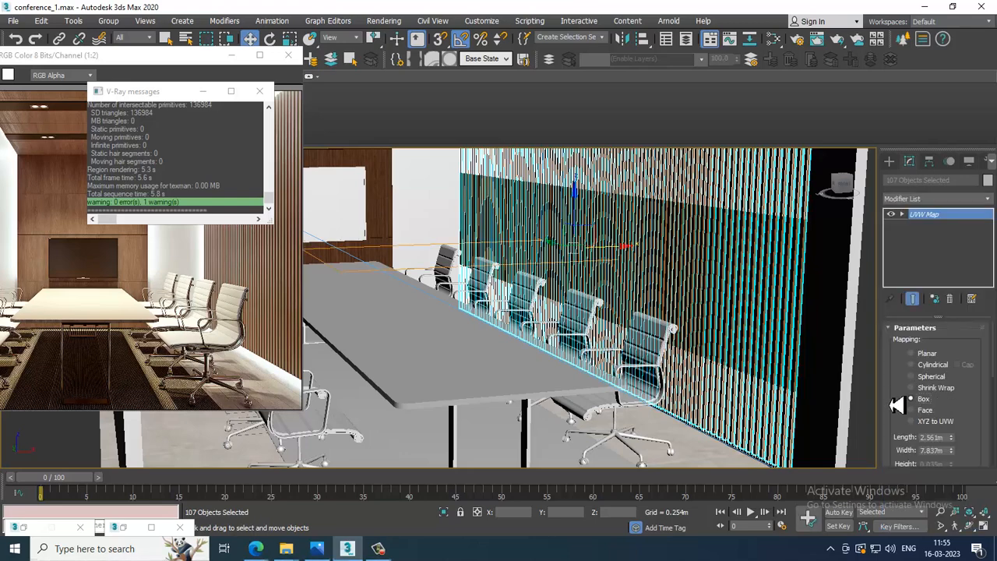
scroll(783, 351, down, 5)
scroll(775, 311, up, 1)
click(772, 290)
scroll(685, 313, up, 5)
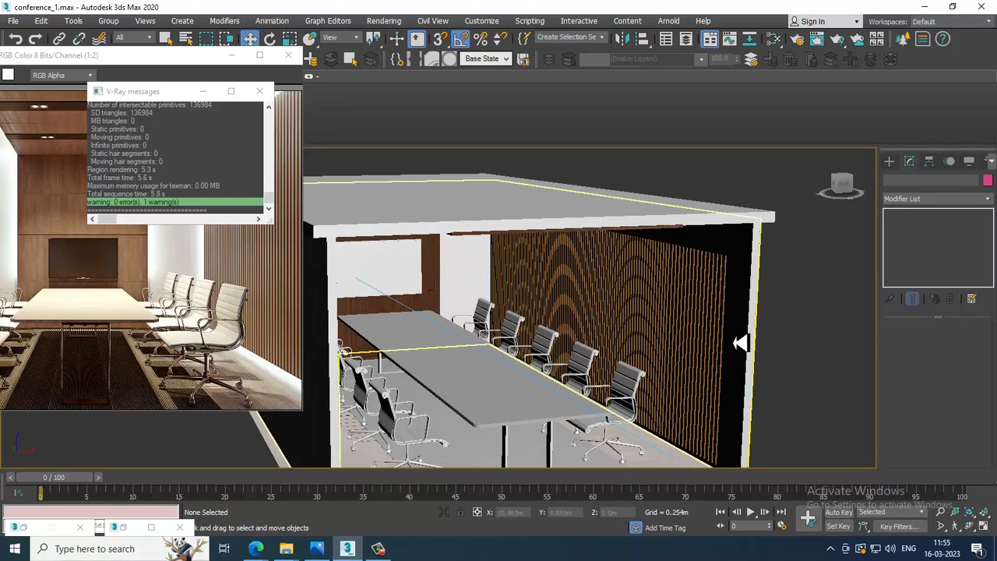
click(740, 344)
scroll(985, 449, down, 5)
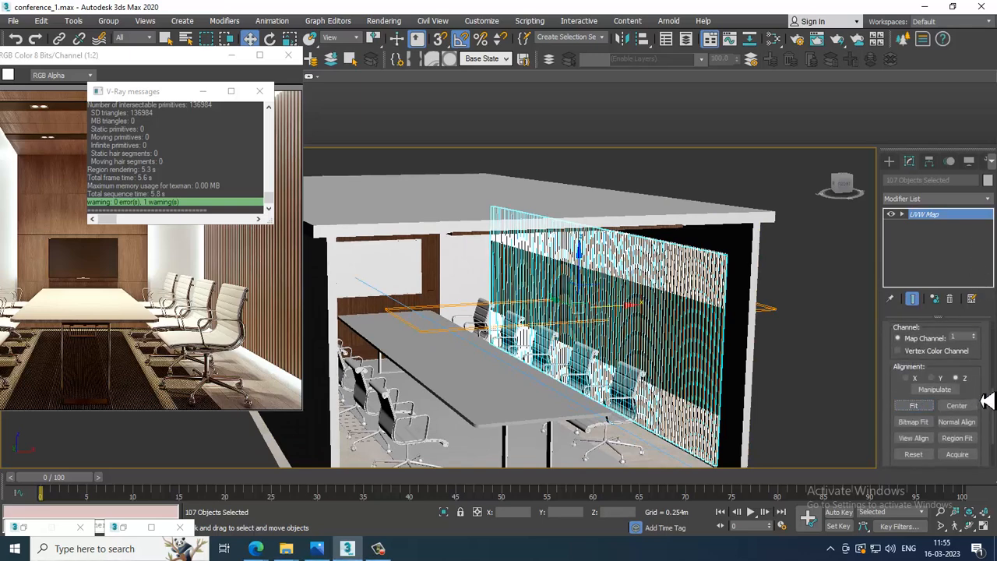
Fit the mapping gizmo to the selected slats and enlarge its height to 6.143 m.
drag(986, 400, 981, 525)
drag(959, 431, 968, 327)
drag(974, 428, 966, 244)
click(915, 392)
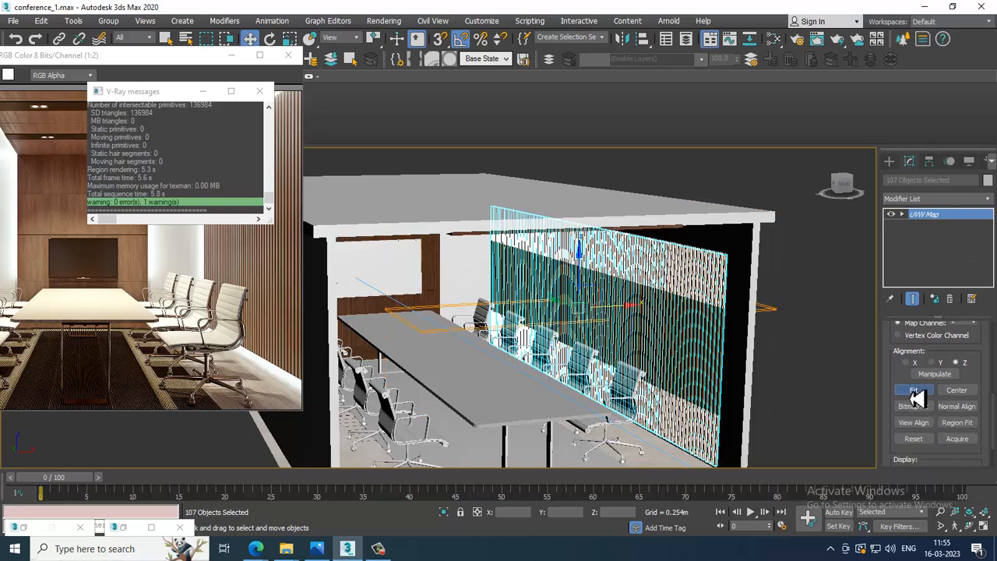
scroll(934, 389, up, 5)
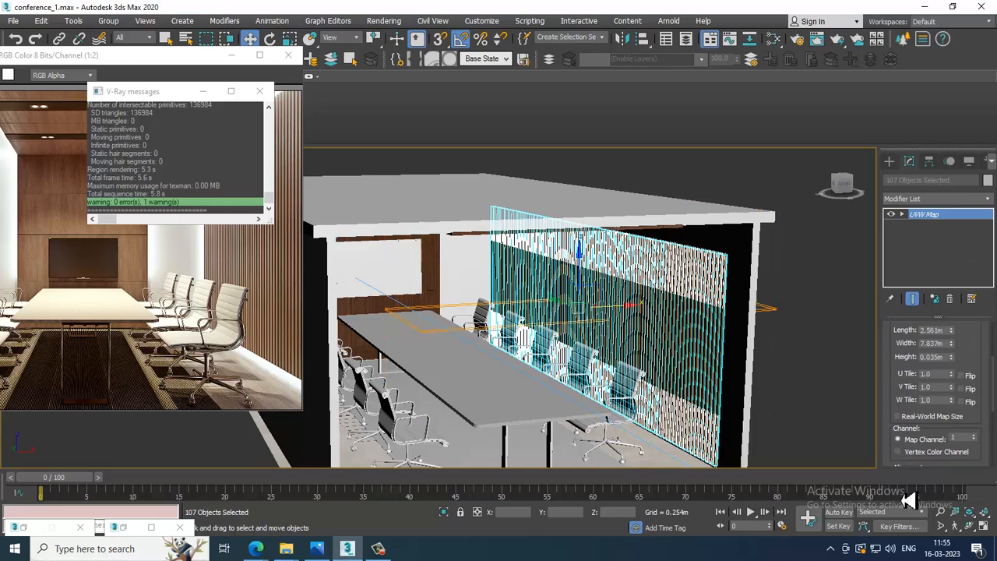
drag(951, 356, 661, 357)
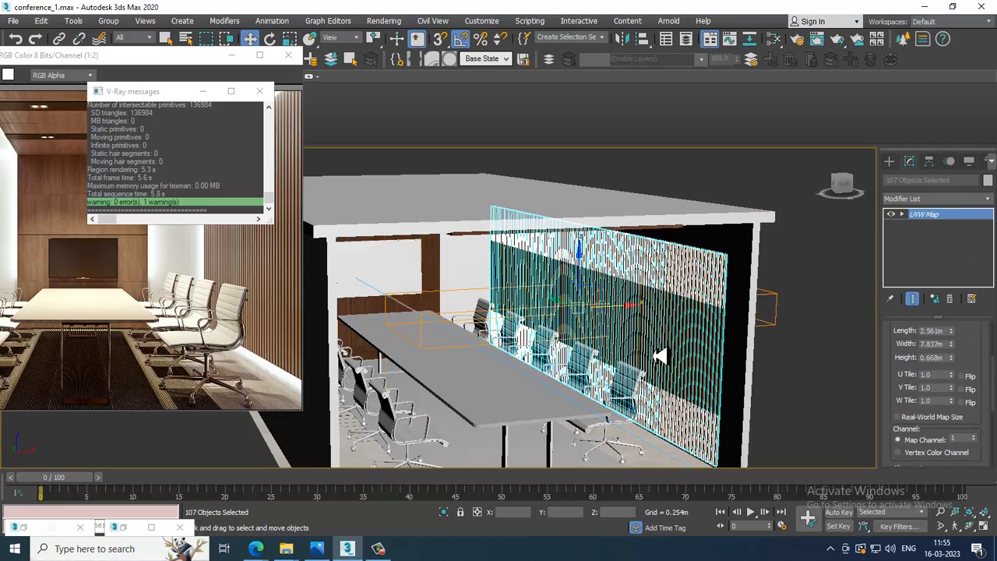
drag(953, 363, 833, 53)
drag(848, 438, 845, 338)
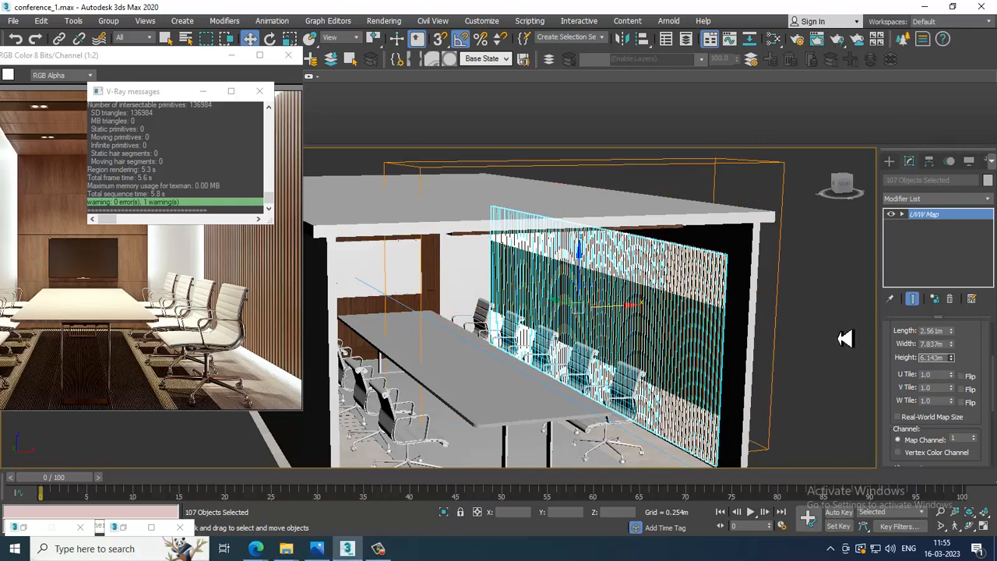
Set the slats' mapping gizmo to a width of 4.859 m and a length of 10.781 m.
mouse_move(802, 383)
alt+middle_down()
mouse_move(799, 400)
mouse_move(787, 363)
mouse_move(816, 382)
alt+middle_up()
drag(962, 355, 988, 414)
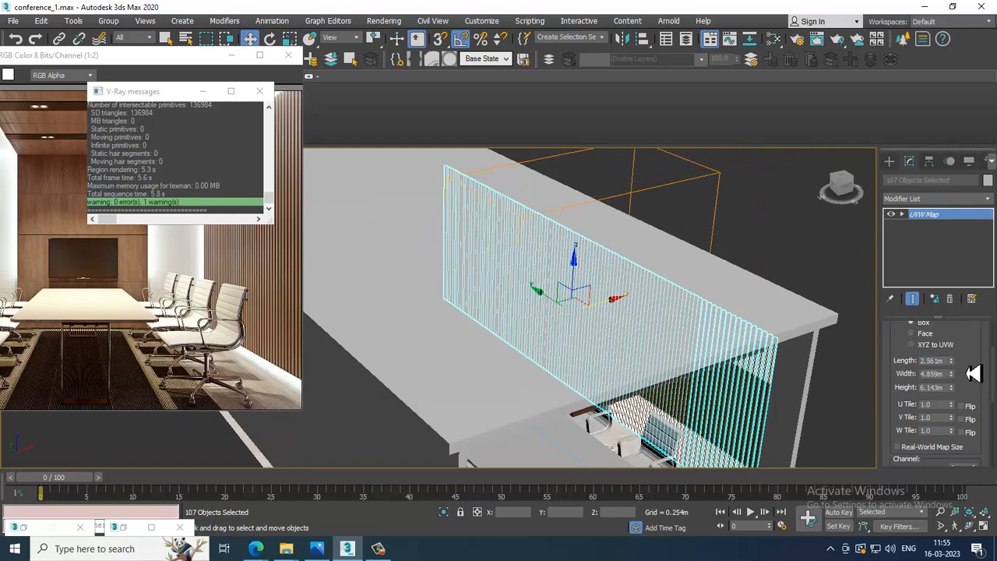
drag(956, 357, 913, 167)
alt+middle_drag(718, 309, 670, 351)
Select only the end slat nearest the room's open side and replace its UVW Map with a new Box-mapped one.
scroll(669, 350, up, 8)
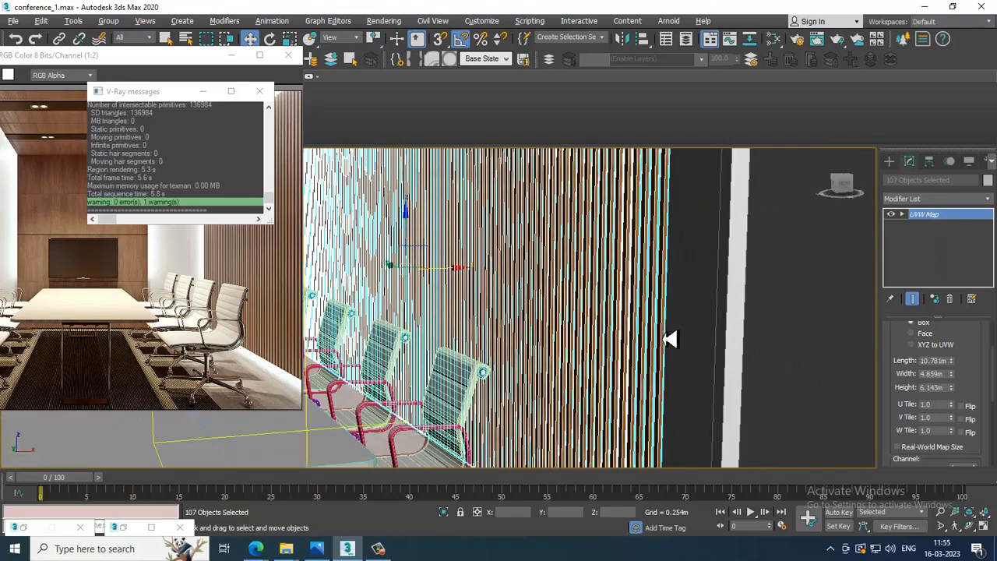
scroll(638, 339, down, 4)
click(615, 333)
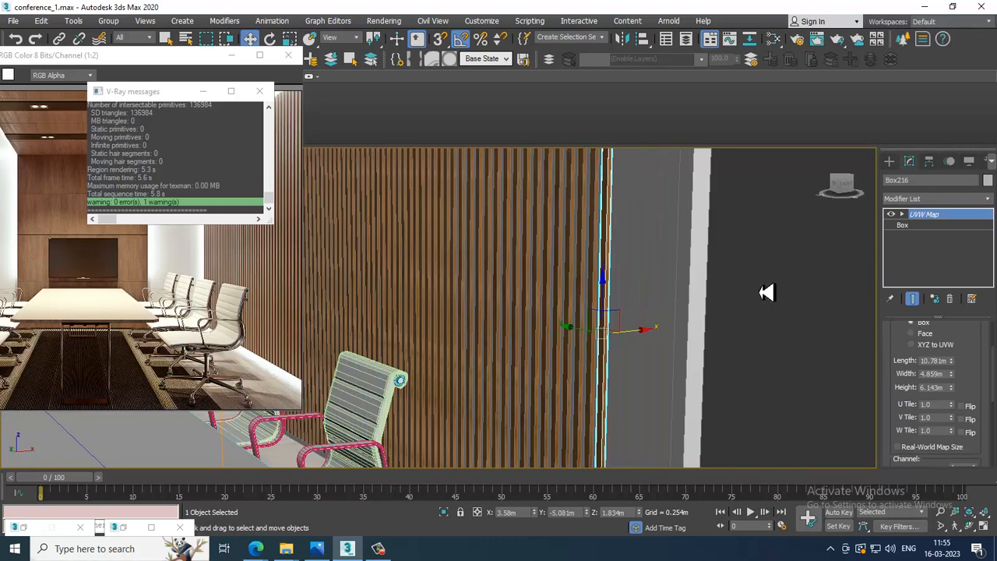
click(763, 291)
scroll(666, 315, up, 2)
click(594, 325)
scroll(594, 325, up, 2)
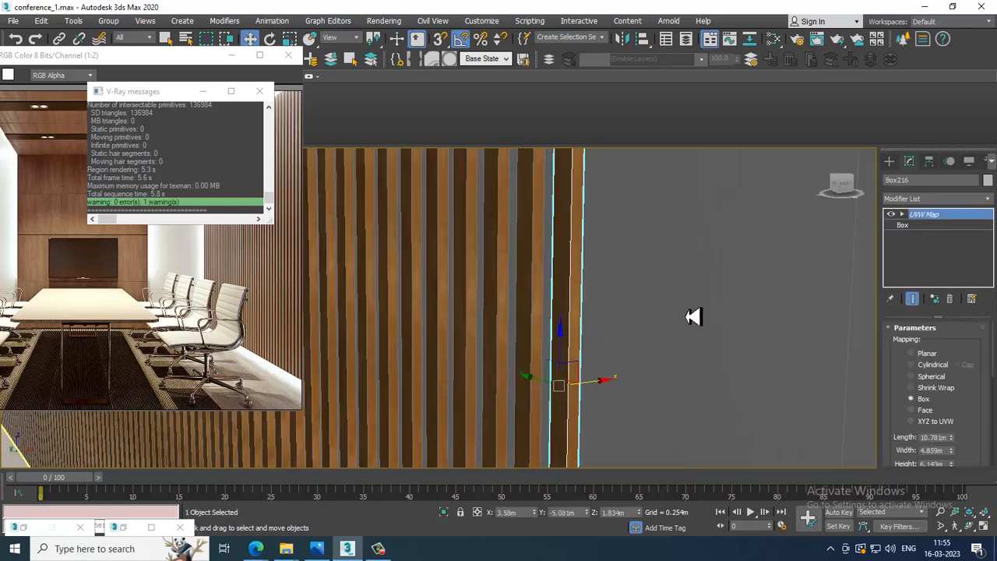
click(951, 300)
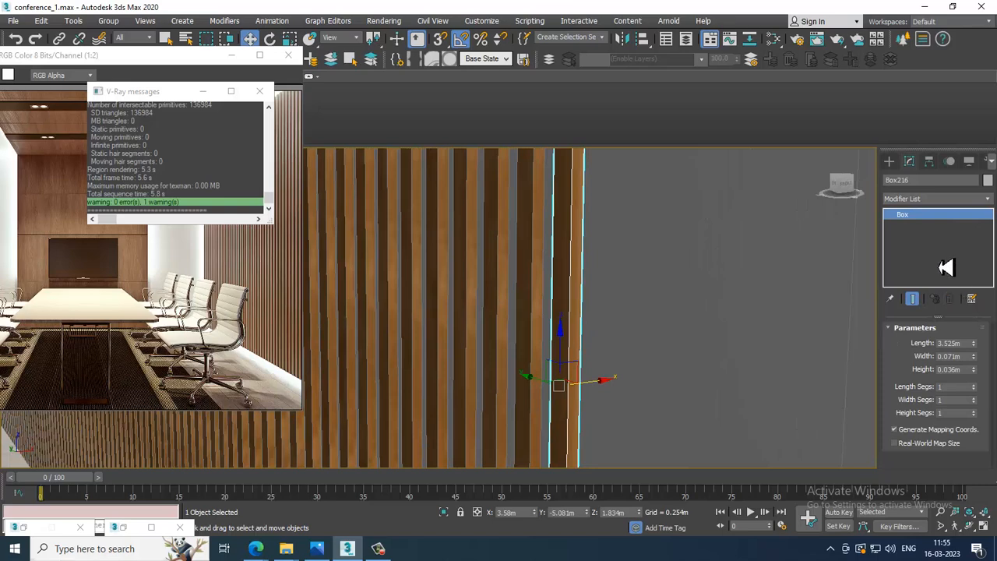
click(934, 199)
scroll(934, 291, down, 10)
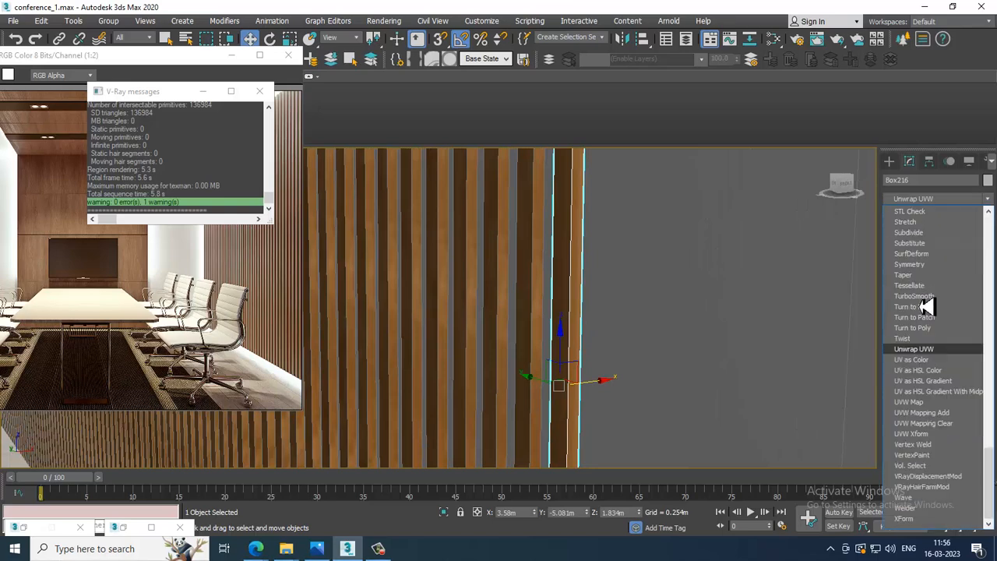
click(923, 402)
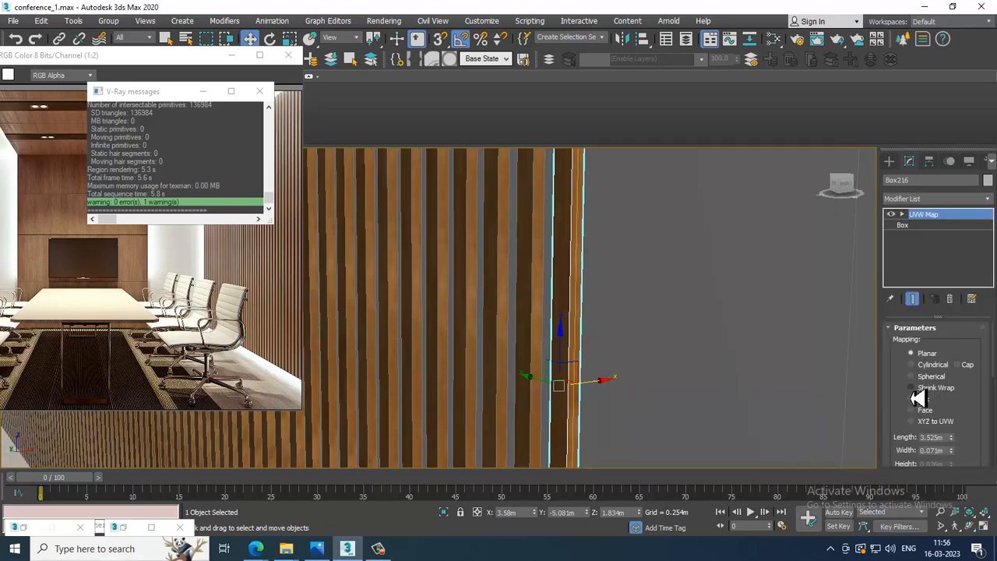
click(920, 400)
Enlarge the end slat's mapping gizmo to a width of 0.605 m and a height of 0.212 m.
scroll(688, 359, up, 2)
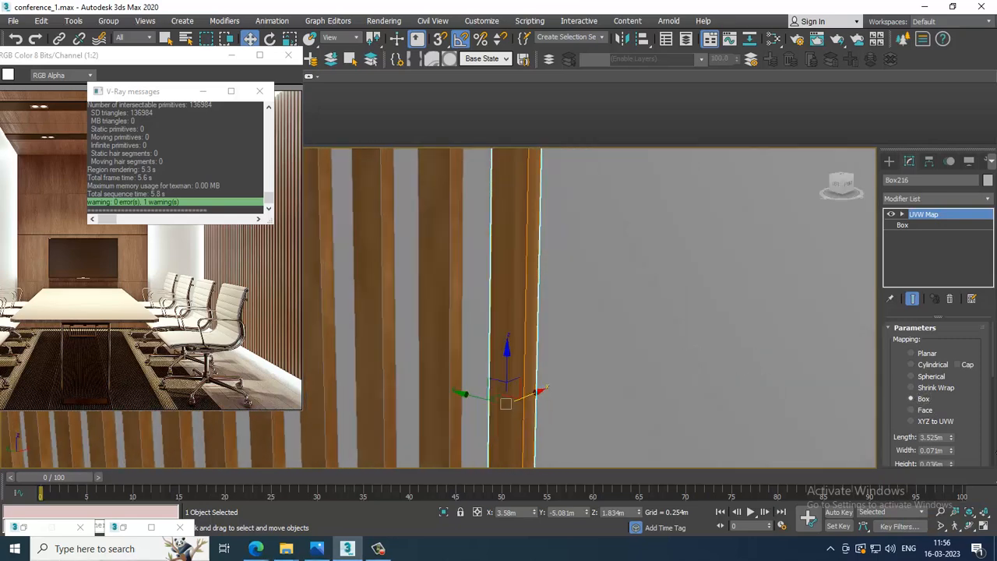
drag(951, 450, 886, 2)
alt+middle_drag(671, 336, 588, 340)
drag(951, 450, 802, 262)
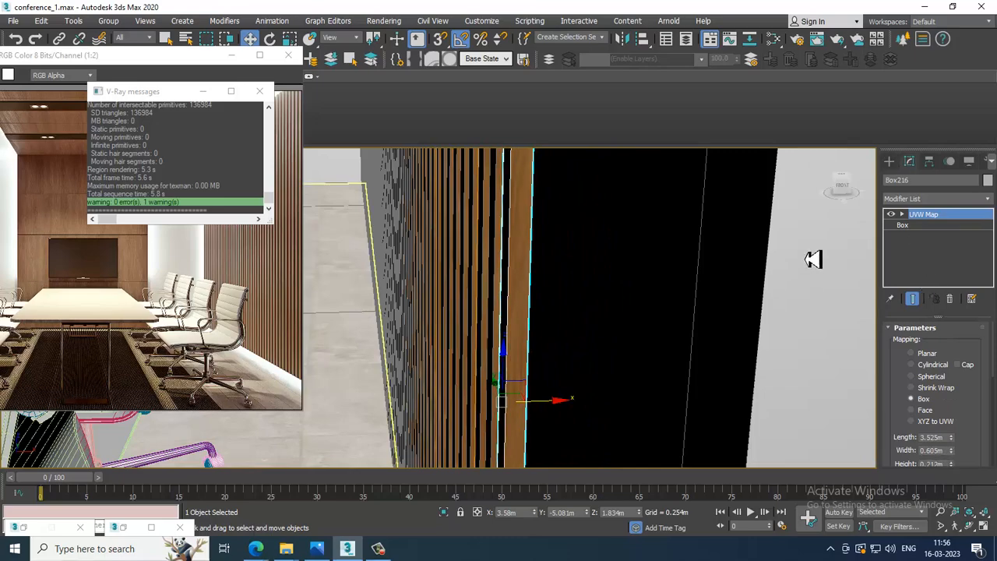
Select all the side-wall slats except the remapped end slat and delete them.
scroll(467, 240, down, 4)
alt+middle_drag(467, 241, 686, 253)
scroll(611, 262, down, 2)
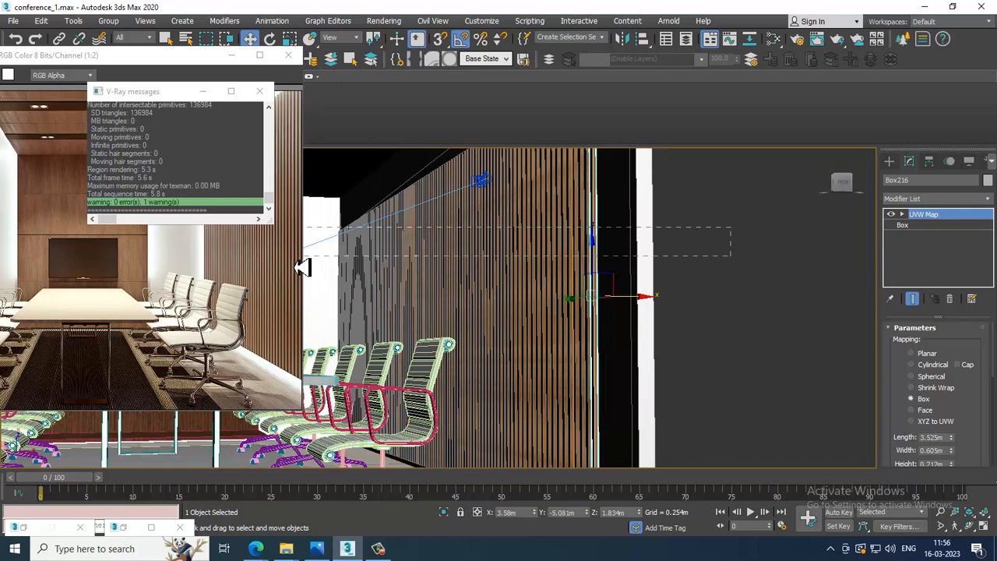
click(335, 315)
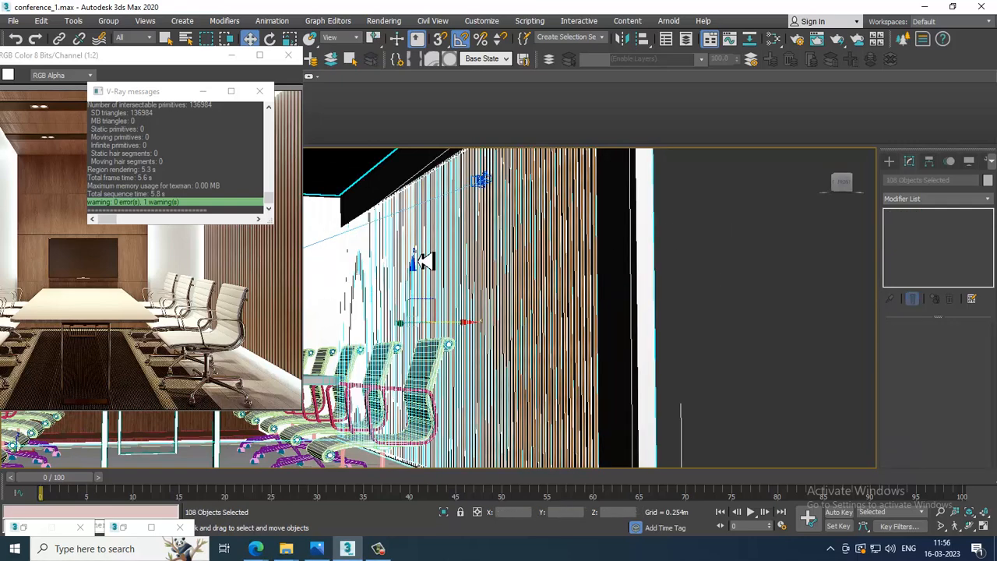
alt+middle_drag(701, 226, 666, 389)
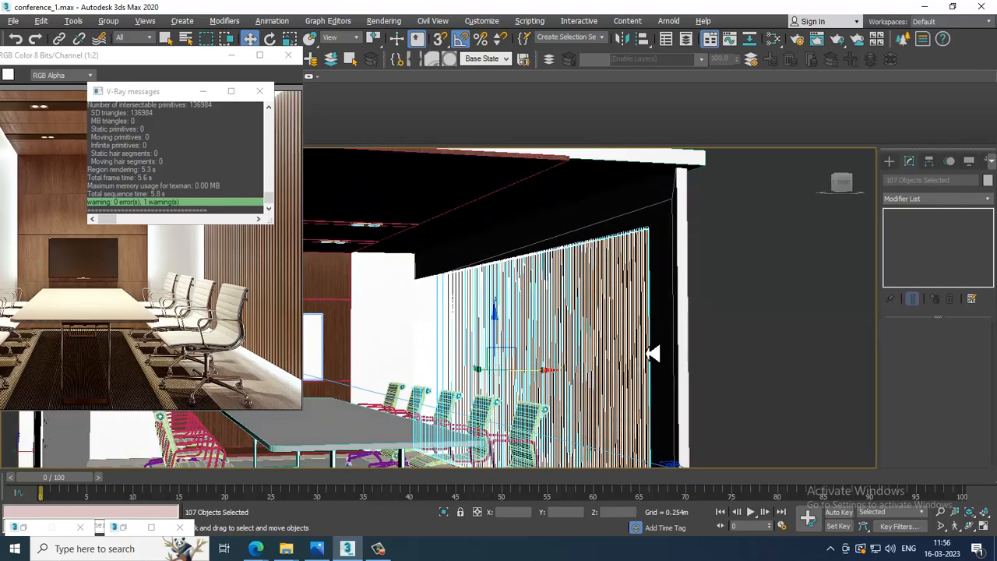
alt+click(648, 358)
scroll(647, 354, down, 2)
alt+middle_drag(648, 340, 634, 307)
key(Delete)
Clone the remapped end slat as a row of independent copies along the side wall, spaced about 0.08 m apart.
scroll(556, 283, up, 4)
click(607, 248)
scroll(630, 308, up, 4)
alt+middle_drag(537, 252, 561, 291)
scroll(558, 290, up, 2)
shift+drag(575, 236, 527, 231)
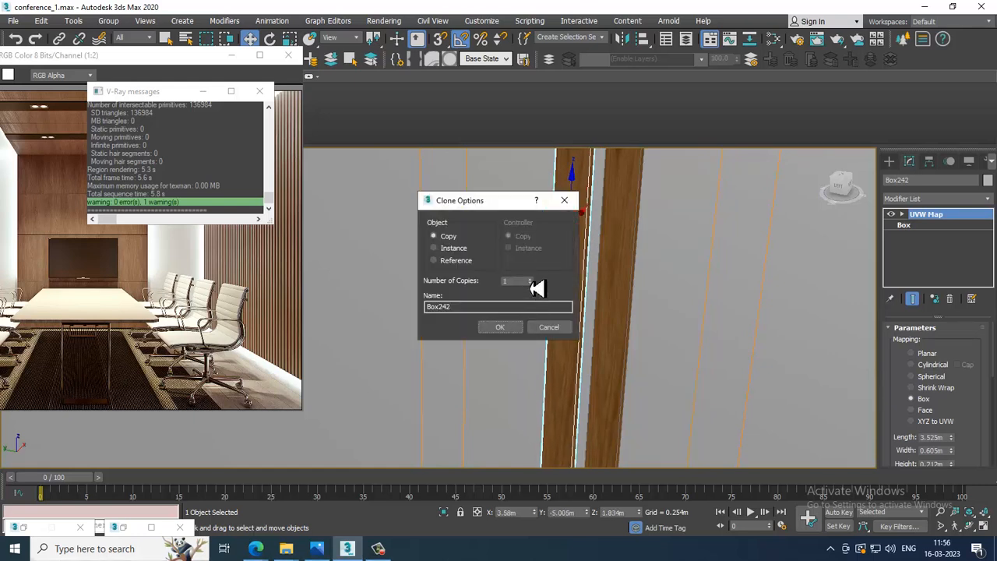
click(500, 327)
scroll(507, 320, down, 10)
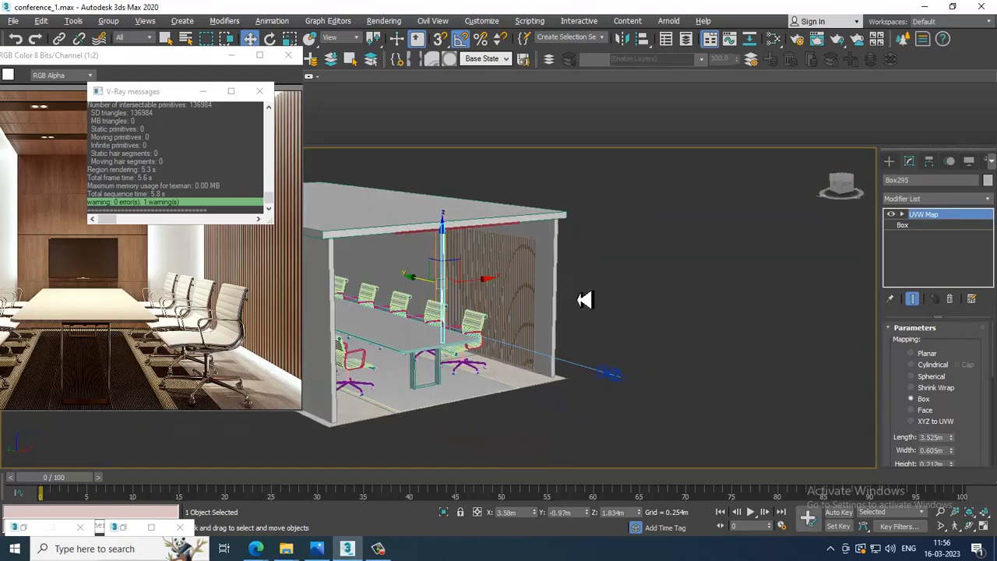
Clone the last slat of the new row as further independent copies to cover the rest of the side wall.
scroll(514, 303, up, 10)
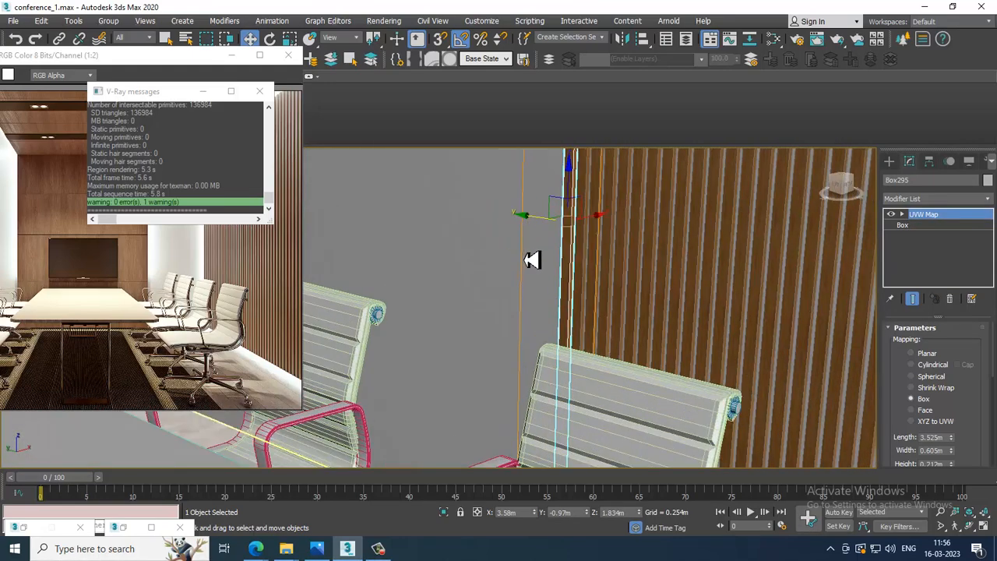
alt+middle_drag(558, 270, 612, 292)
scroll(612, 291, down, 6)
scroll(601, 289, up, 10)
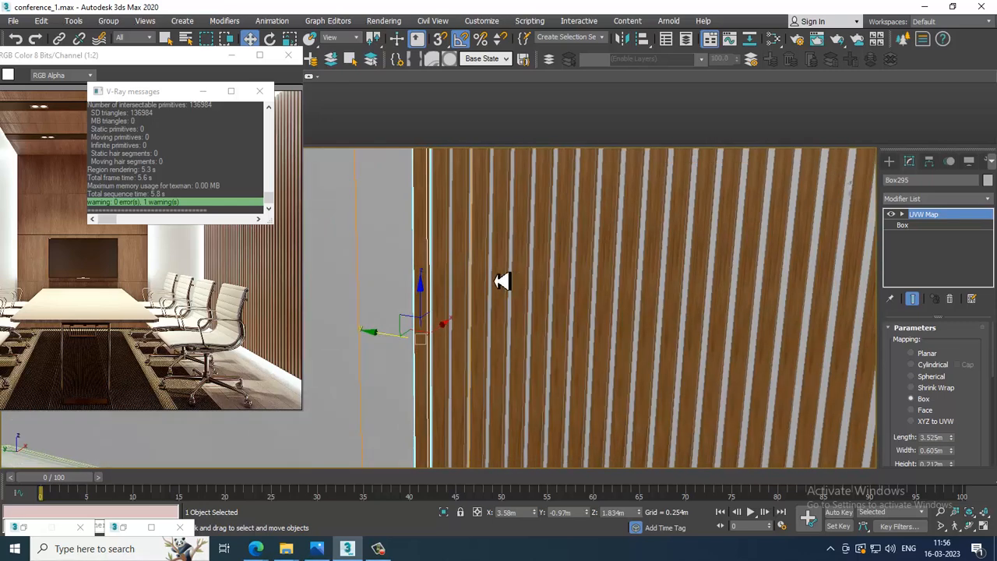
drag(560, 348, 553, 348)
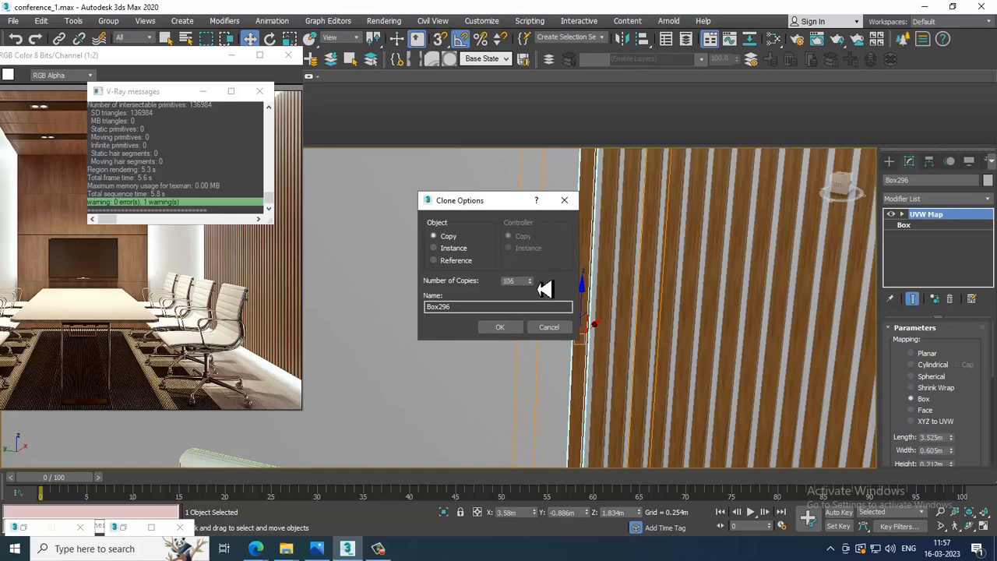
click(517, 330)
Delete the surplus slats extending past the far end of the side wall, using wireframe display, and restore the shaded view.
scroll(517, 333, down, 5)
mouse_move(486, 342)
alt+middle_down()
mouse_move(517, 361)
mouse_move(494, 316)
alt+middle_up()
scroll(658, 366, down, 3)
key(F3)
scroll(494, 316, up, 3)
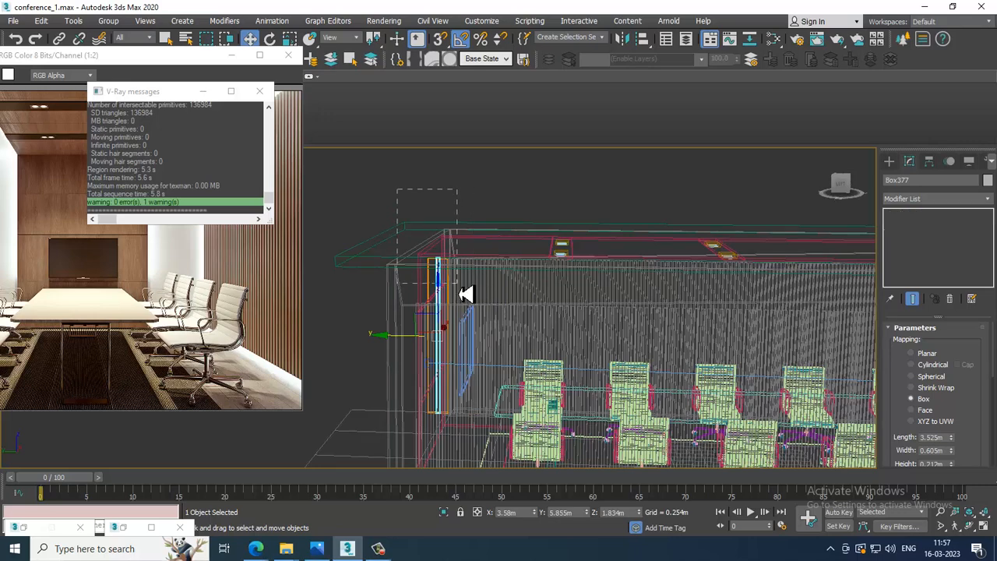
drag(459, 293, 460, 294)
alt+drag(514, 167, 637, 522)
mouse_move(557, 372)
alt+middle_down()
mouse_move(493, 387)
mouse_move(618, 320)
mouse_move(681, 345)
mouse_move(692, 330)
mouse_move(646, 338)
mouse_move(661, 356)
mouse_move(753, 358)
mouse_move(740, 358)
alt+middle_up()
key(Delete)
key(F3)
key(F4)
scroll(714, 355, up, 2)
key(F4)
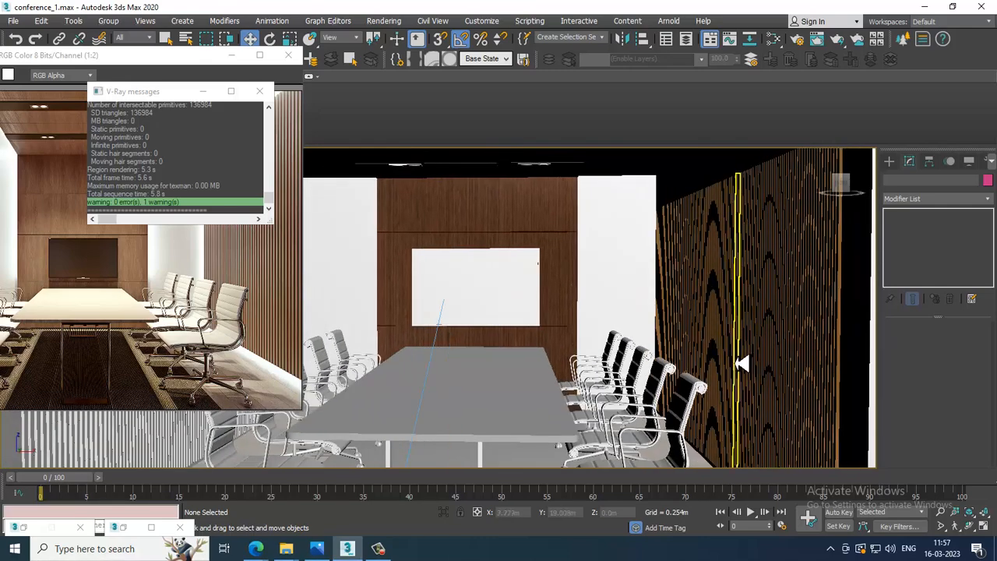
Start a test render of the conference room from the camera view and stop it during the prepass.
scroll(741, 363, down, 3)
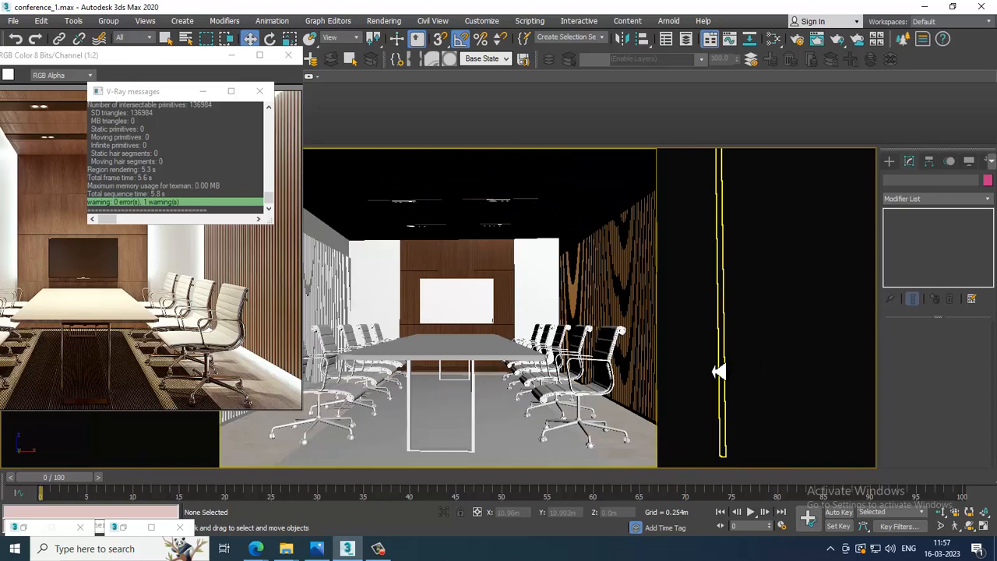
click(391, 19)
click(398, 43)
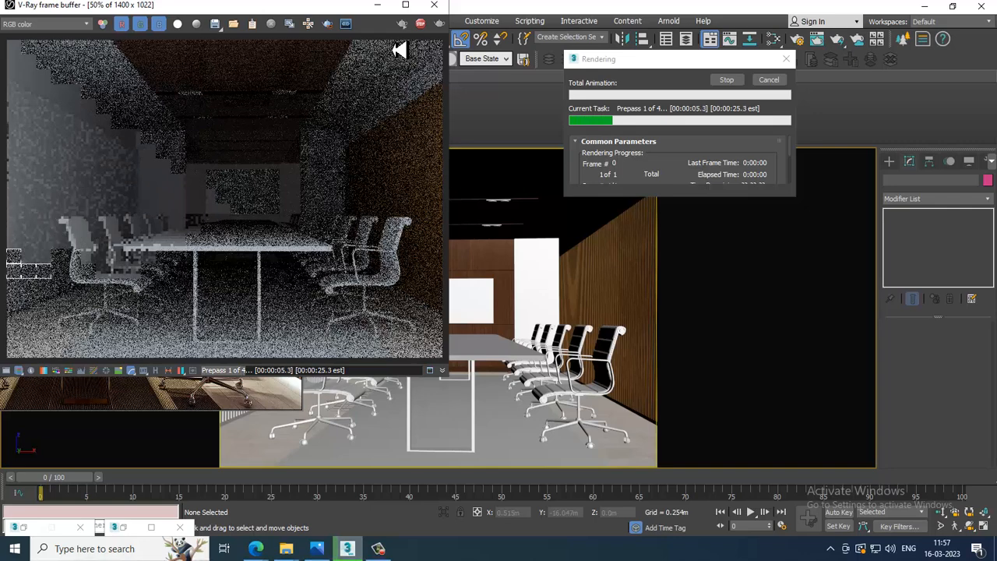
key(Escape)
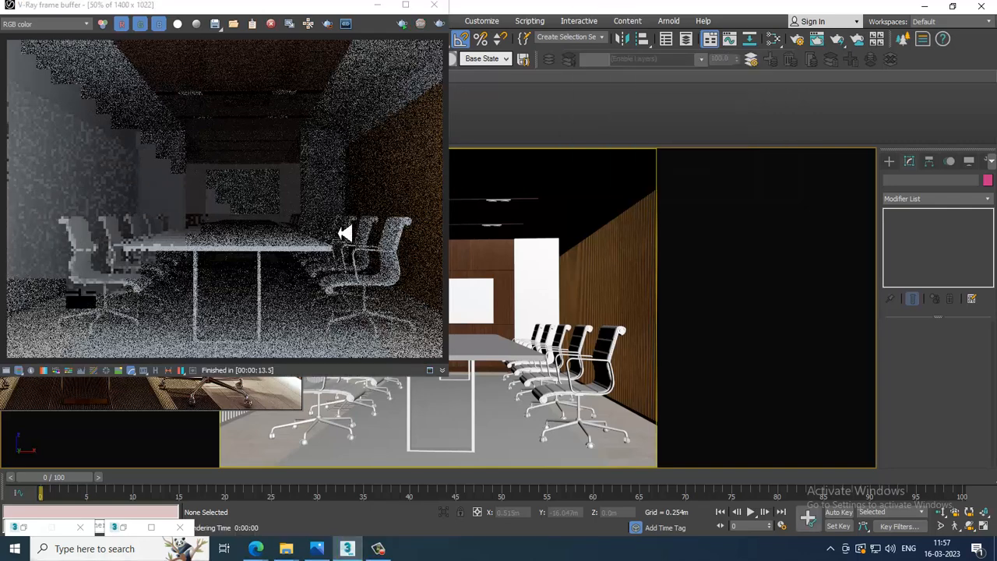
Set the reflect colour of the wood material to dark grey and put the material editor away.
key(m)
middle_drag(530, 187, 539, 320)
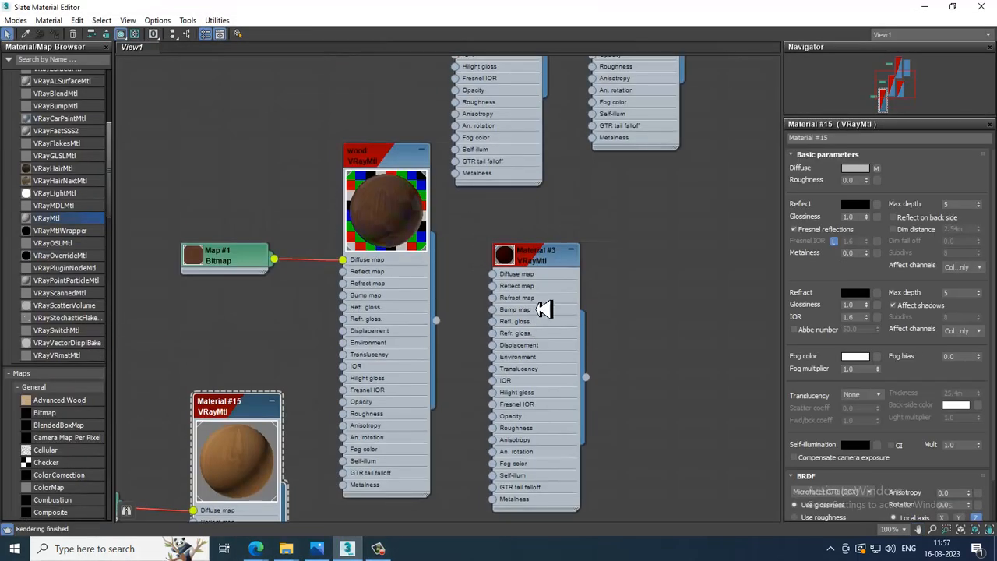
middle_drag(550, 196, 528, 380)
middle_drag(381, 350, 530, 318)
double_click(502, 319)
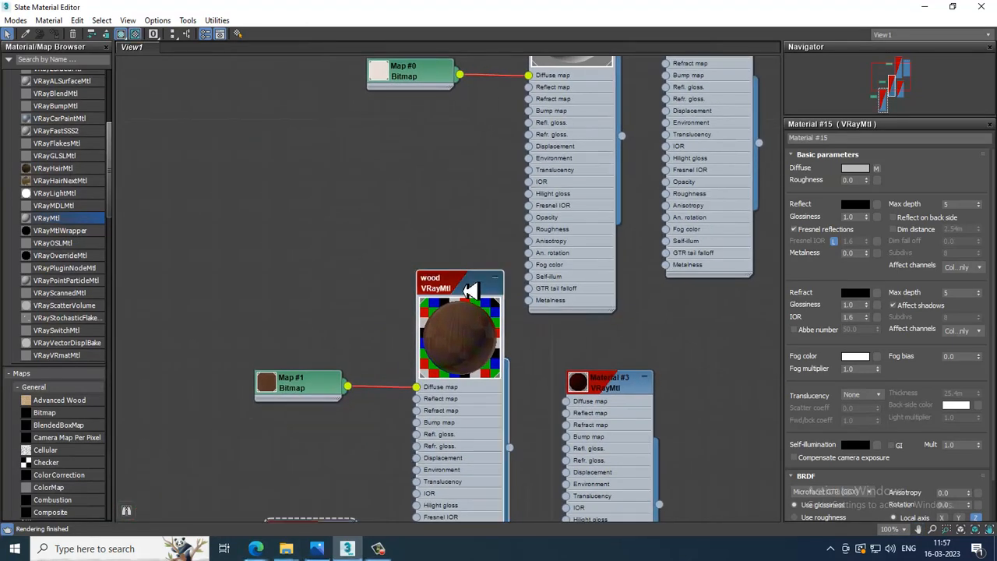
click(858, 206)
drag(374, 125, 376, 102)
click(467, 191)
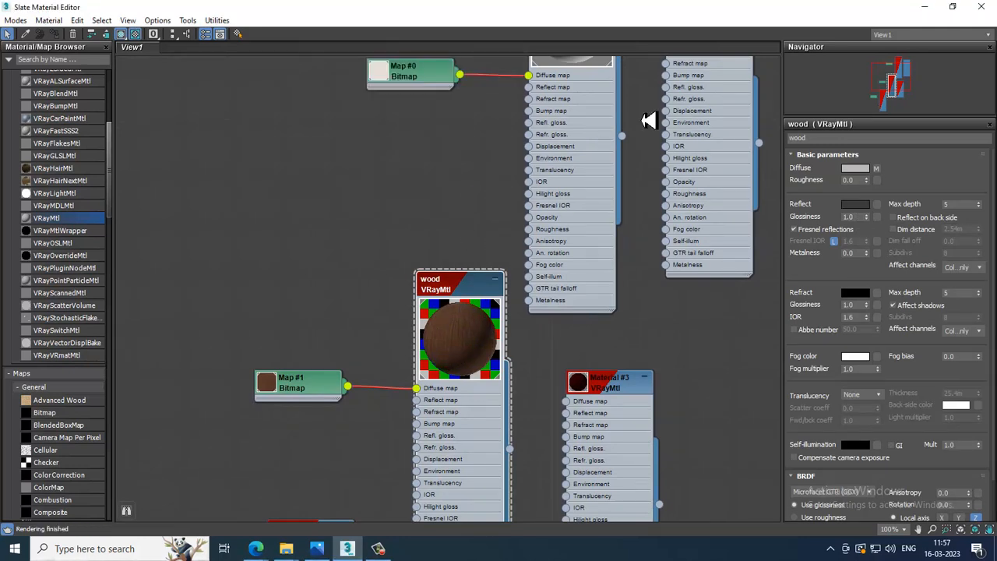
click(926, 8)
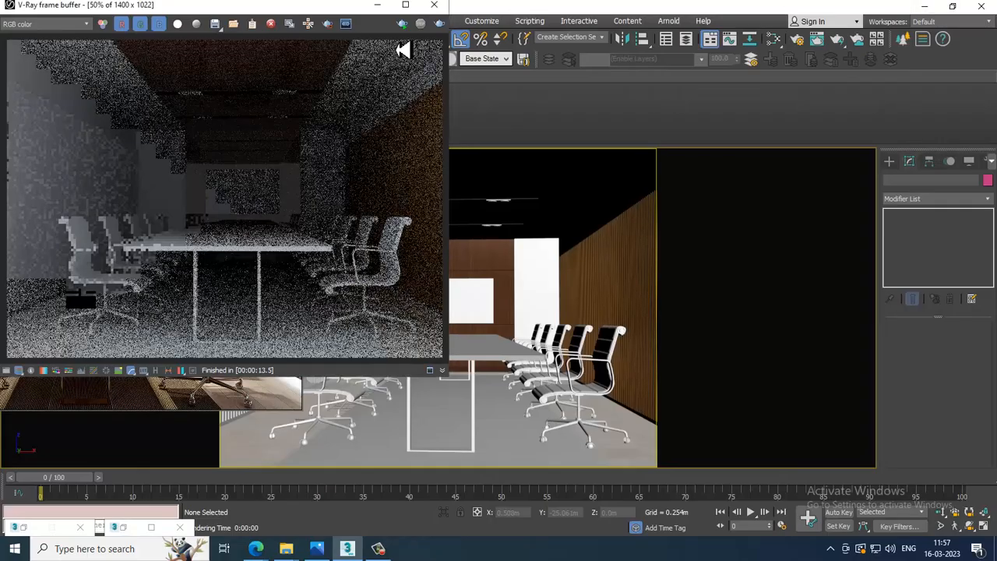
Run another test render of the conference room, stop it during the prepass, and close the frame buffer and message windows.
click(440, 24)
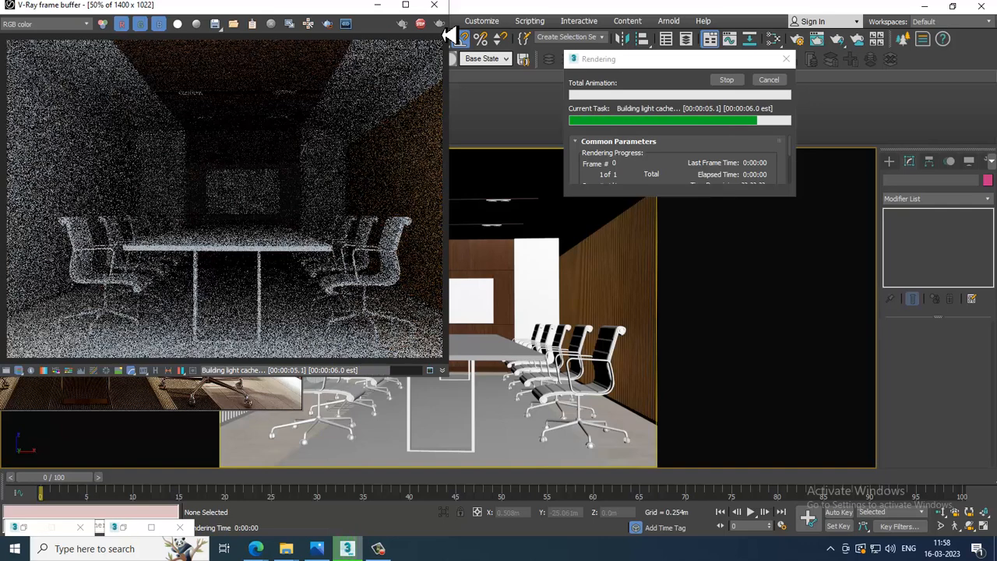
click(381, 549)
click(380, 549)
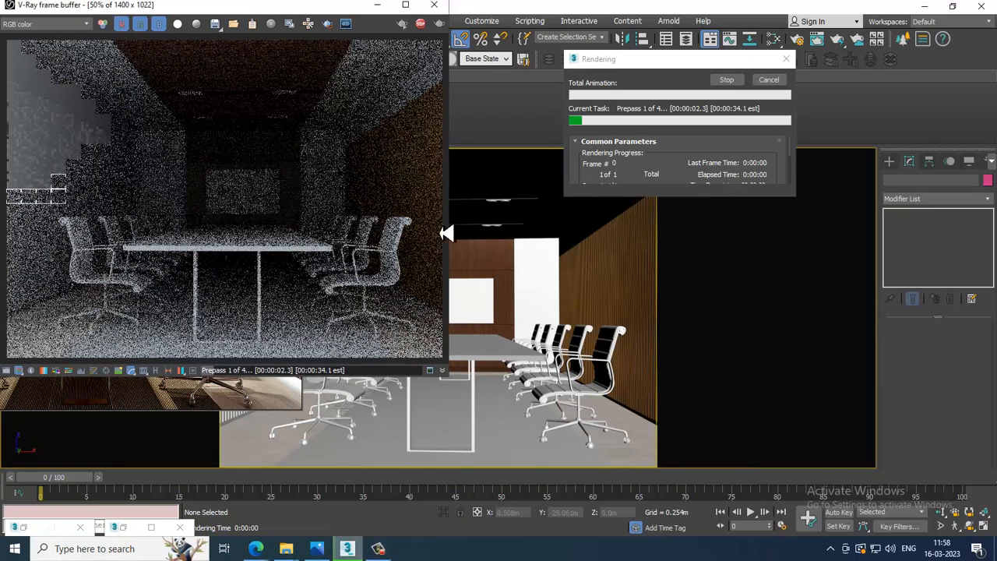
click(433, 4)
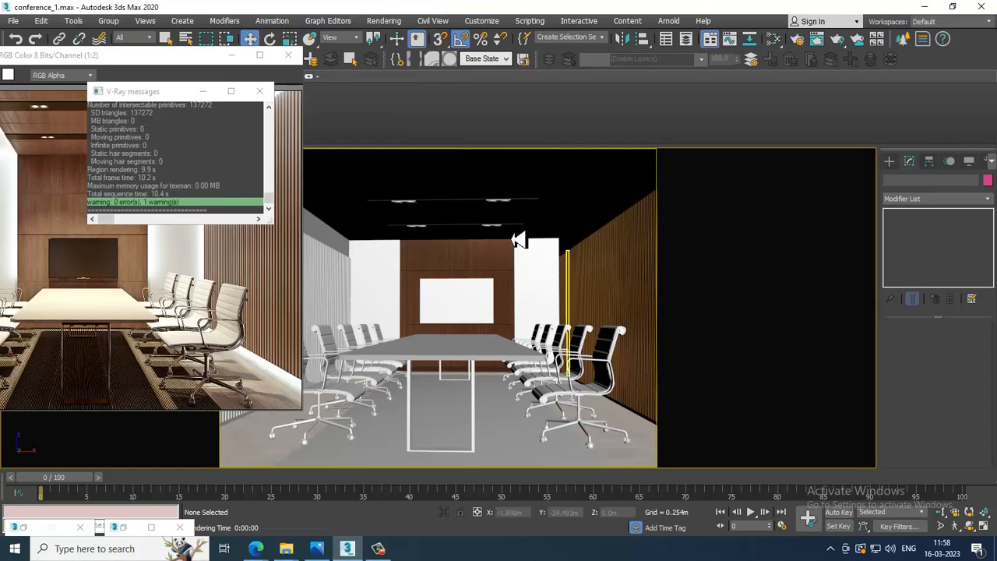
click(260, 94)
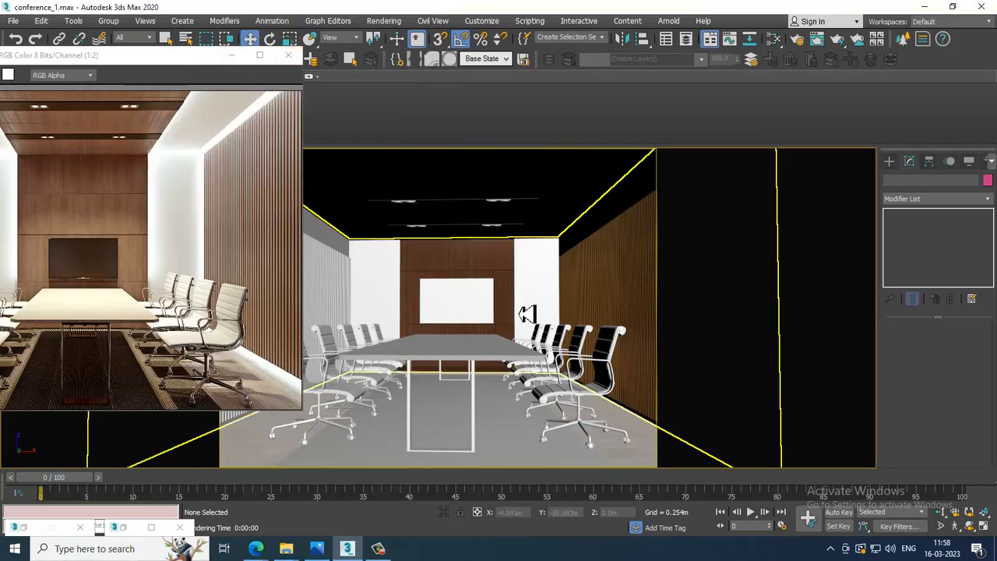
Delete all the plain white slats on the left-hand side wall of the room, working in the perspective view.
click(527, 314)
key(alt+w)
right_click(376, 404)
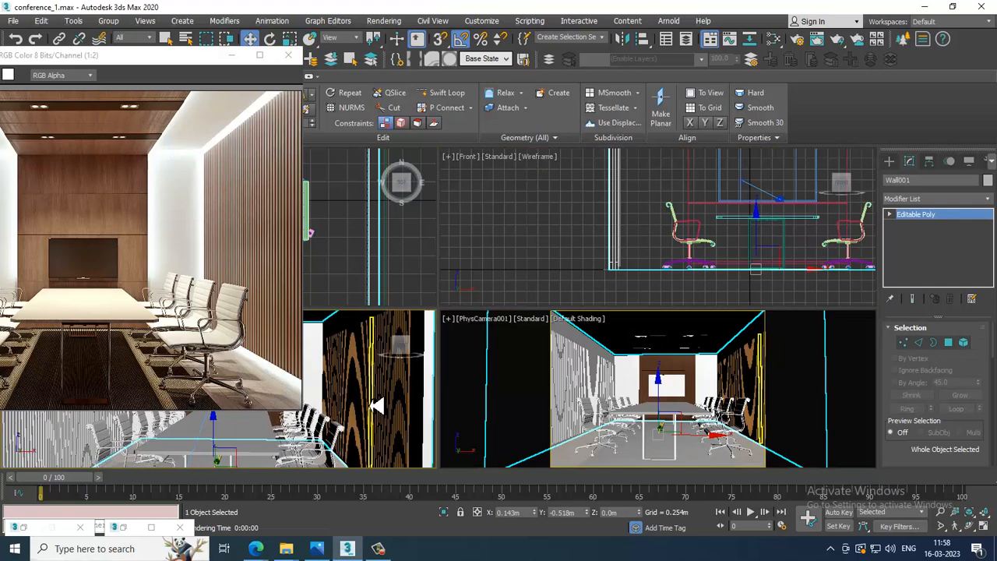
key(alt+w)
scroll(384, 393, down, 5)
alt+middle_drag(383, 393, 592, 343)
scroll(494, 330, up, 5)
alt+middle_drag(493, 330, 358, 274)
scroll(537, 322, down, 3)
drag(499, 312, 500, 312)
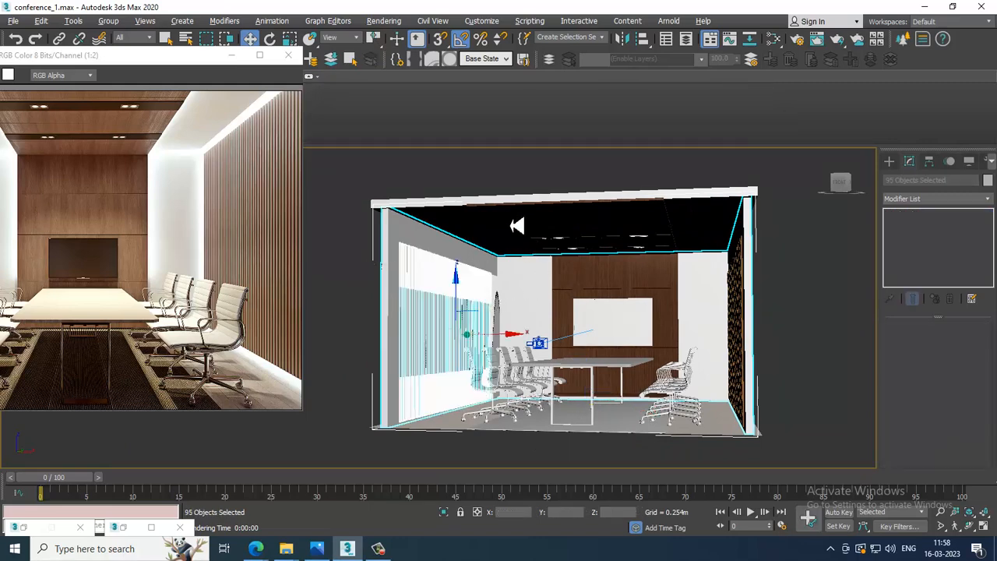
alt+middle_drag(602, 348, 553, 288)
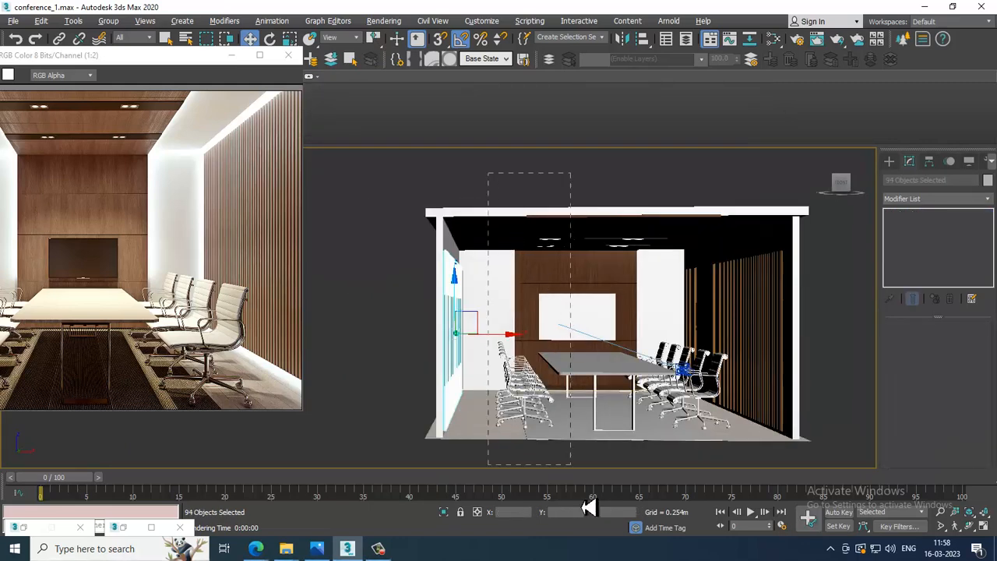
alt+middle_drag(506, 375, 415, 301)
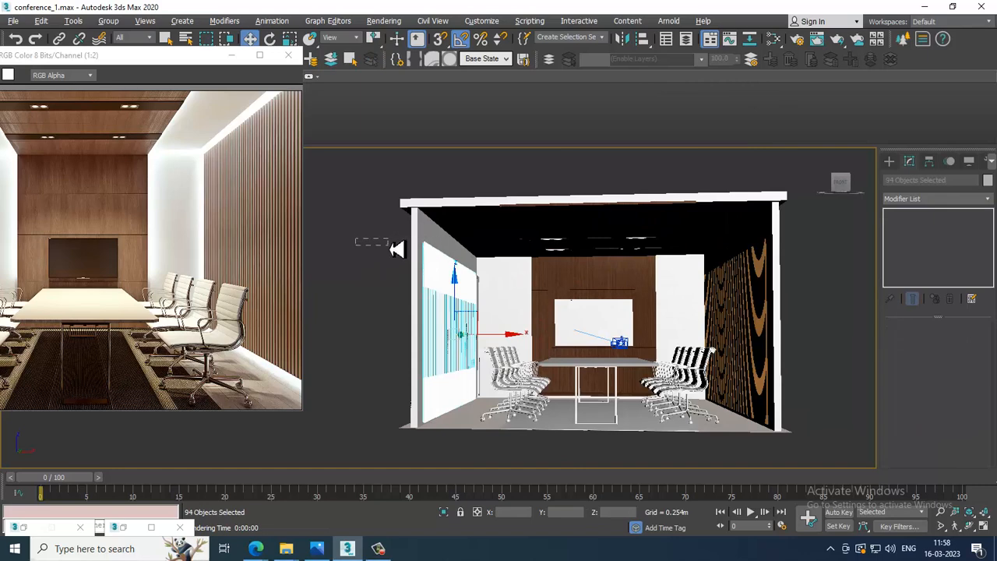
drag(505, 344, 425, 349)
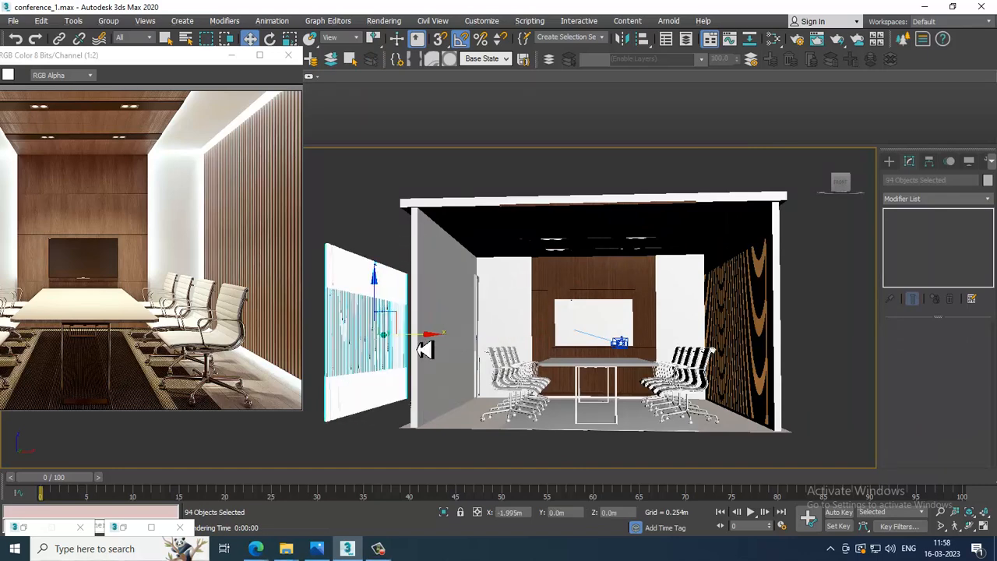
key(ctrl+z)
alt+middle_drag(505, 316, 383, 293)
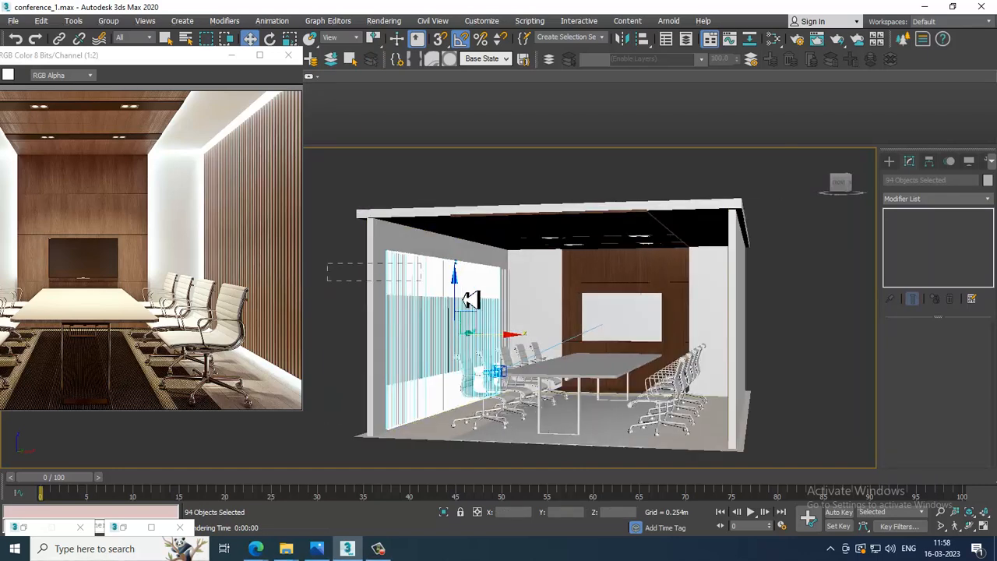
ctrl+drag(511, 303, 514, 305)
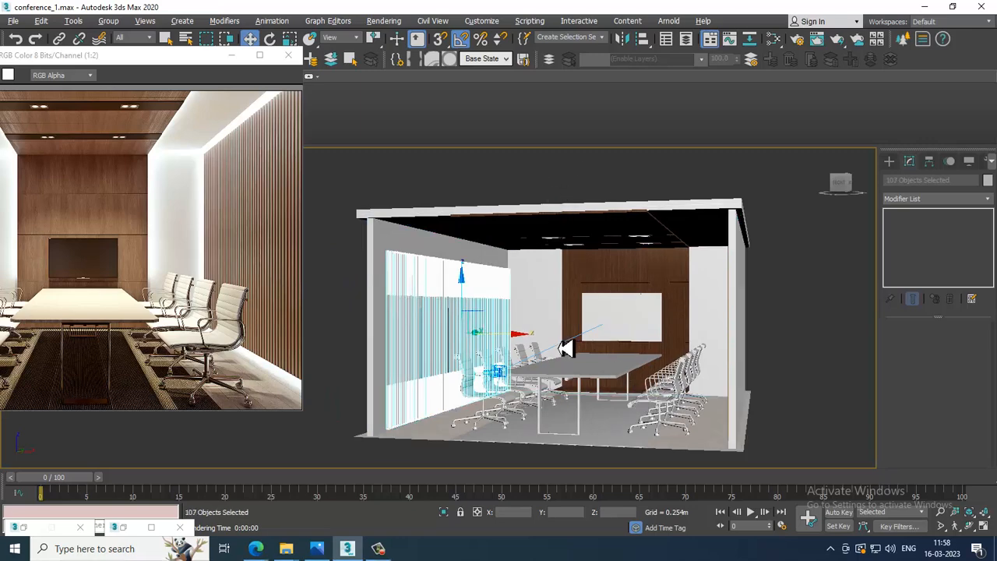
key(shift+z)
drag(522, 341, 462, 345)
key(Delete)
Select all the wood slats on the right-hand wall and mirror them as a copy along the X axis.
alt+middle_drag(578, 297, 773, 271)
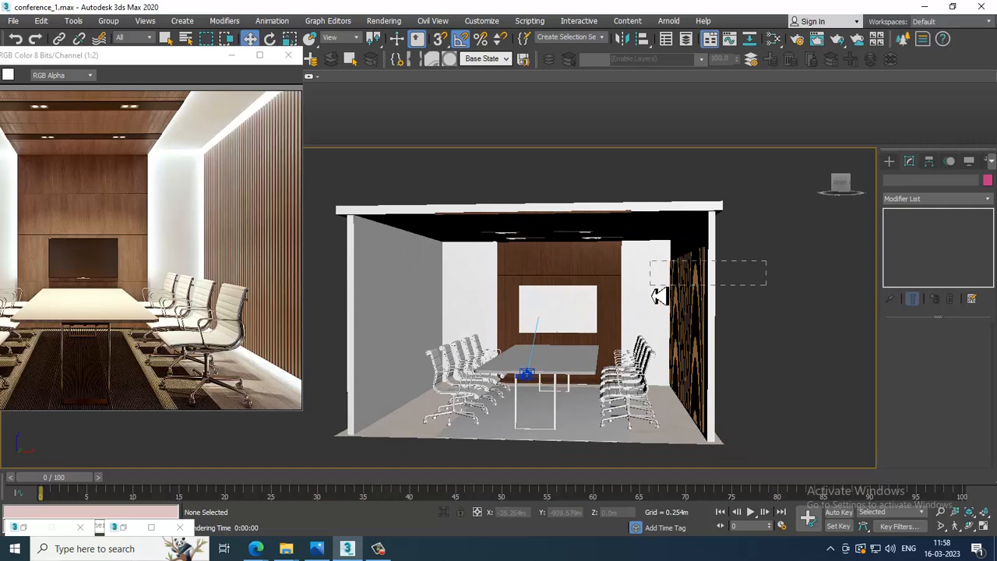
drag(651, 285, 652, 285)
alt+drag(740, 214, 678, 187)
alt+middle_drag(695, 260, 765, 267)
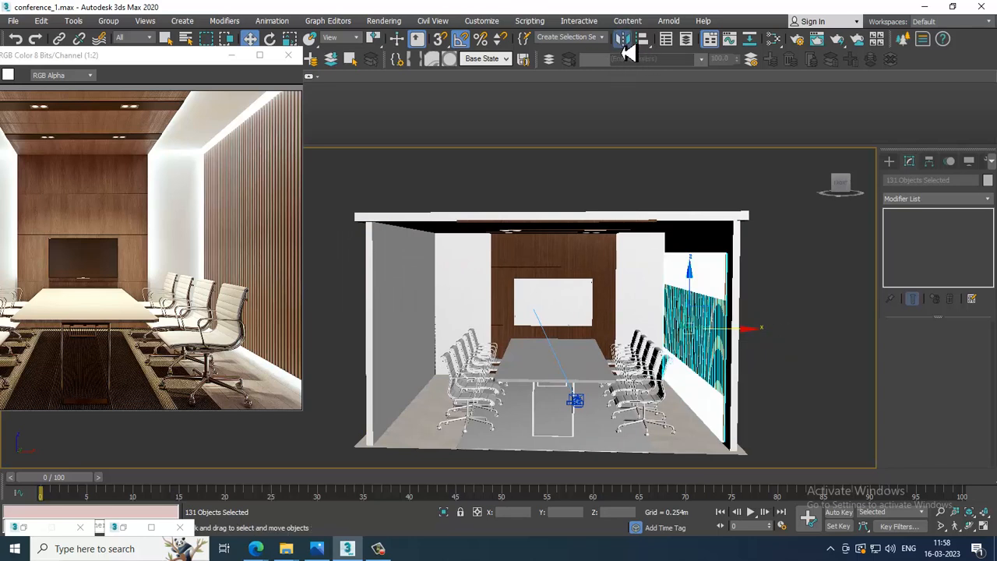
click(624, 45)
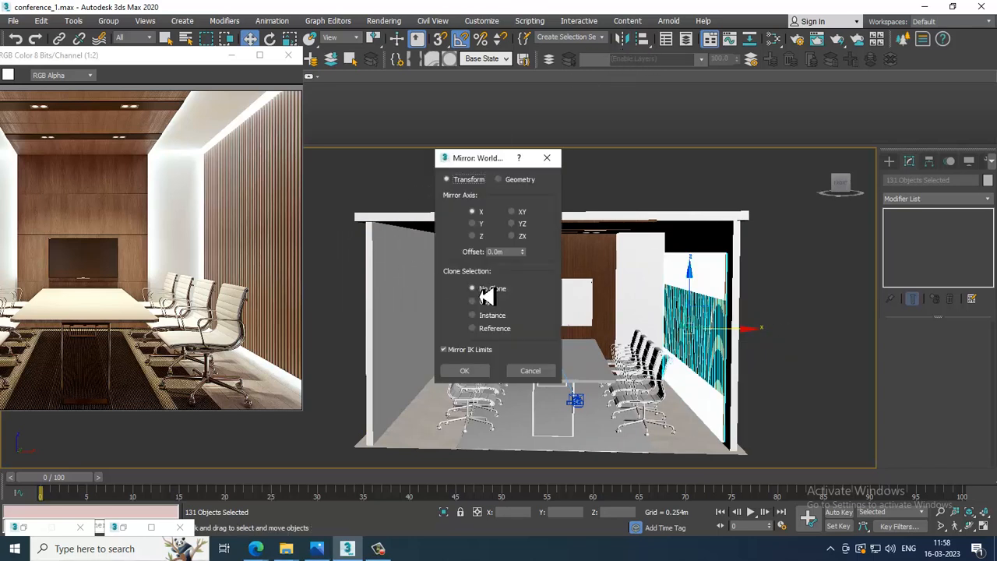
click(464, 371)
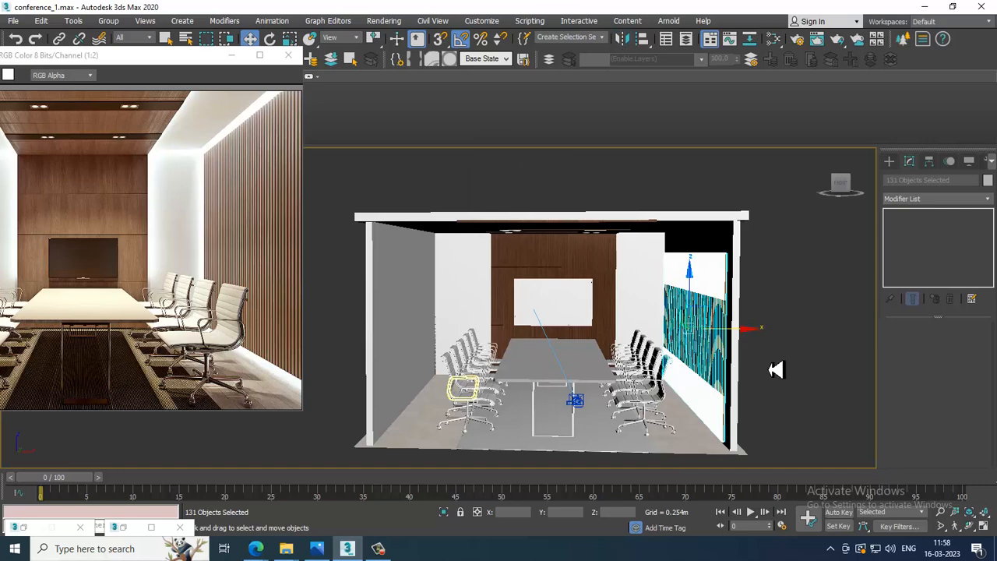
Move the mirrored wood slats across the room and fit them against the inner face of the left-hand wall.
drag(740, 336, 468, 363)
key(alt+w)
middle_drag(626, 236, 643, 272)
key(alt+w)
scroll(421, 257, up, 1)
middle_drag(420, 257, 632, 332)
scroll(596, 345, up, 2)
scroll(584, 369, down, 2)
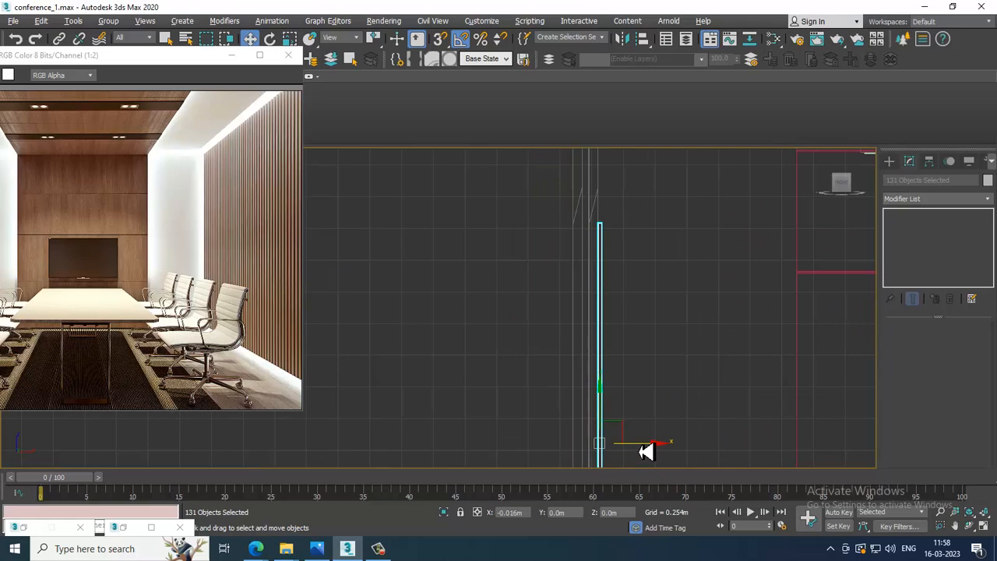
key(alt+w)
middle_drag(396, 438, 379, 439)
key(alt+w)
scroll(350, 333, up, 4)
alt+middle_drag(485, 338, 603, 322)
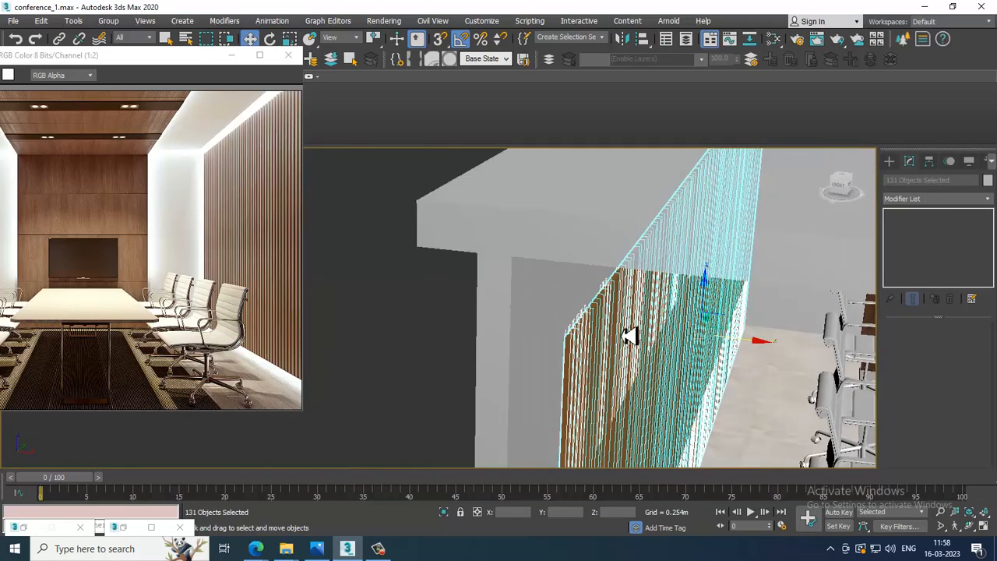
scroll(656, 341, up, 3)
drag(802, 353, 799, 352)
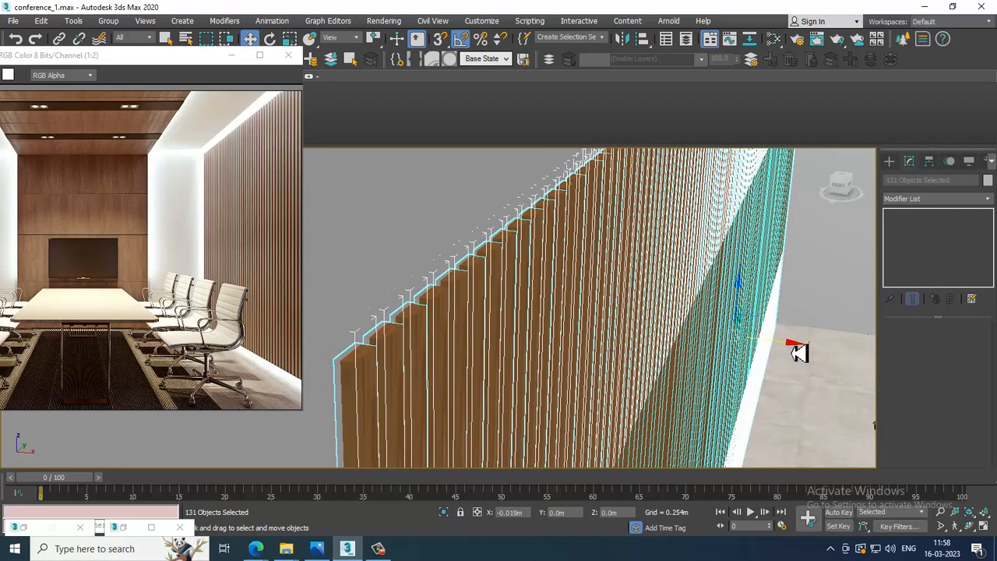
Examine the wood slats on both side walls up close and from several angles, with nothing selected.
key(shift+z)
key(shift+z)
key(shift+z)
key(shift+z)
key(shift+z)
key(shift+z)
key(shift+z)
key(shift+z)
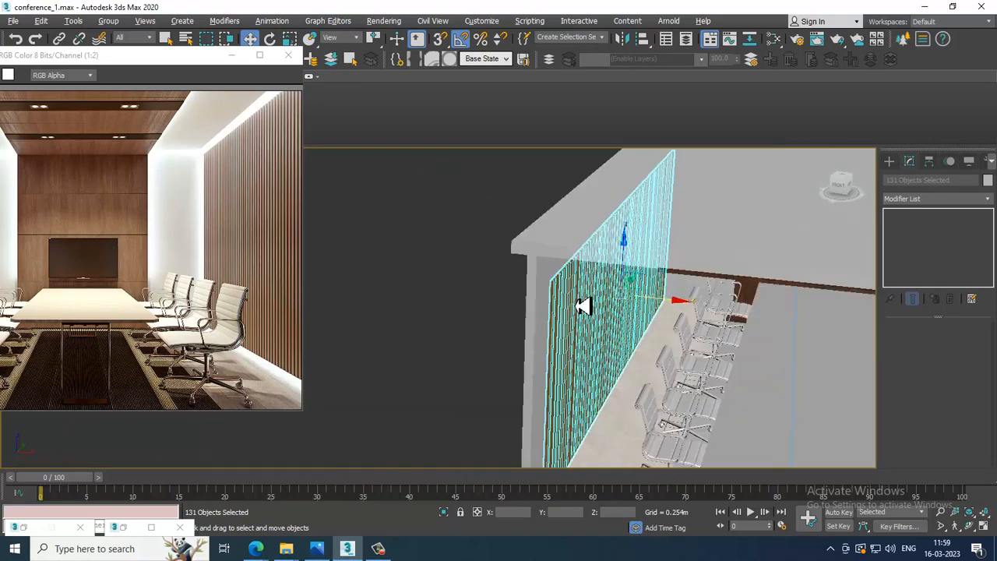
key(shift+z)
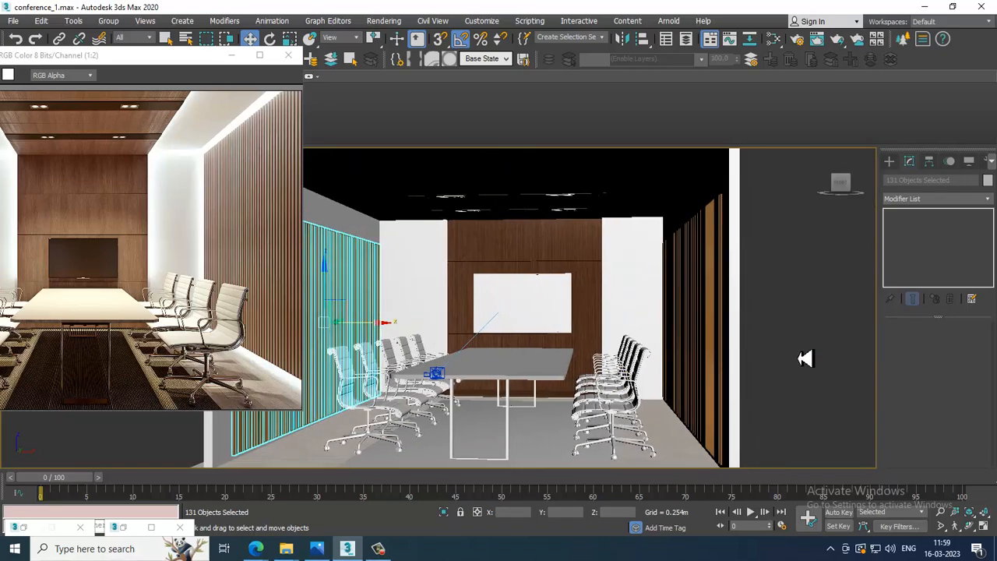
click(810, 358)
key(shift+z)
key(shift+z)
key(shift+z)
key(shift+z)
key(shift+z)
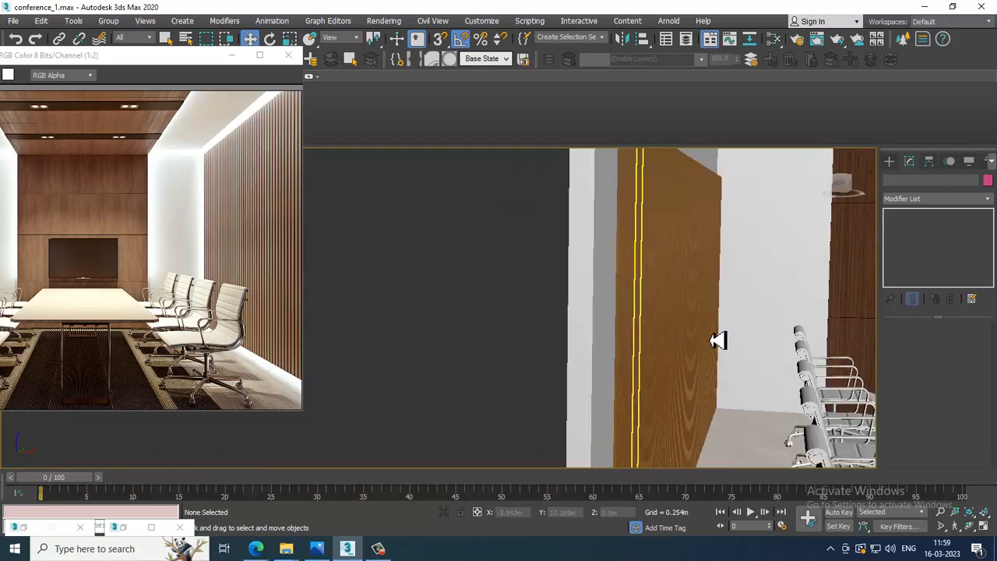
key(shift+z)
key(shift+z)
key(shift+z)
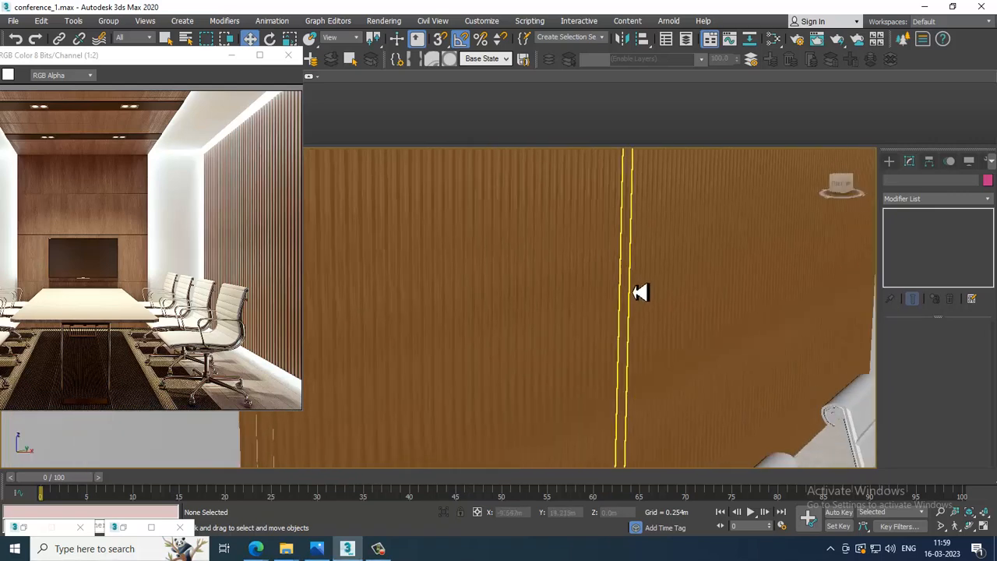
key(shift+z)
key(shift+z)
key(shift+z)
key(shift+z)
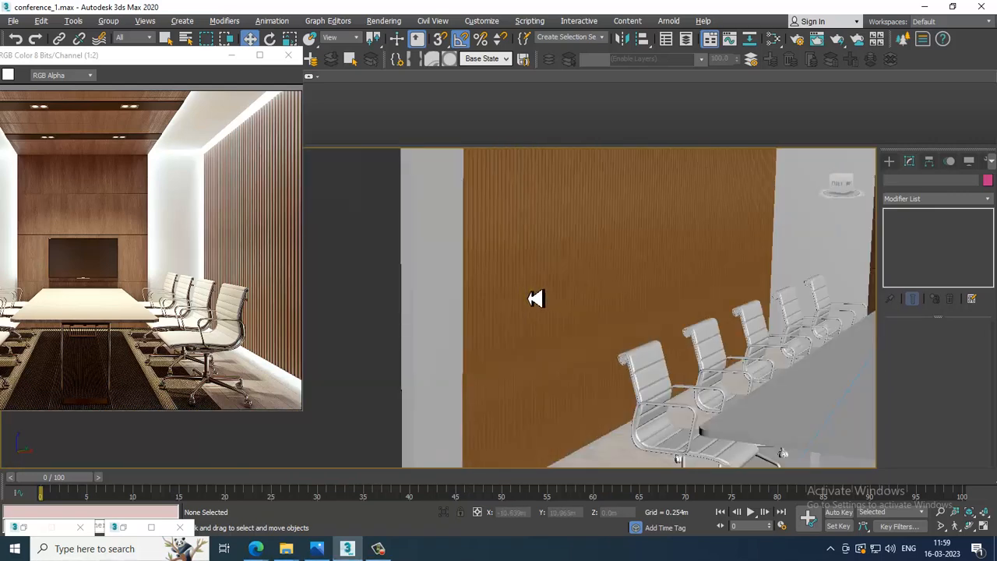
key(shift+z)
key(shift+z)
key(shift+z)
key(shift+z)
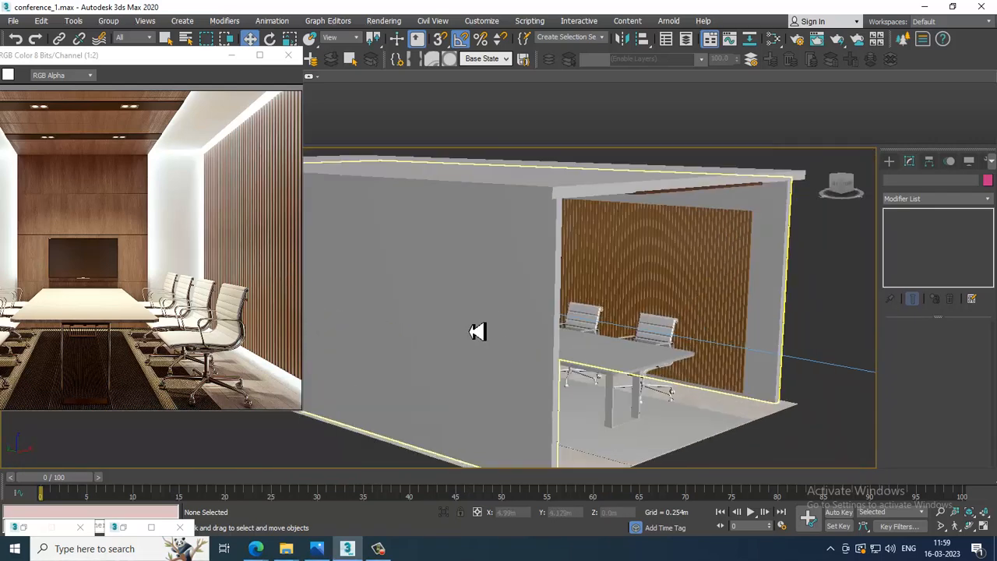
key(shift+z)
key(shift+z)
key(shift+z)
key(shift+z)
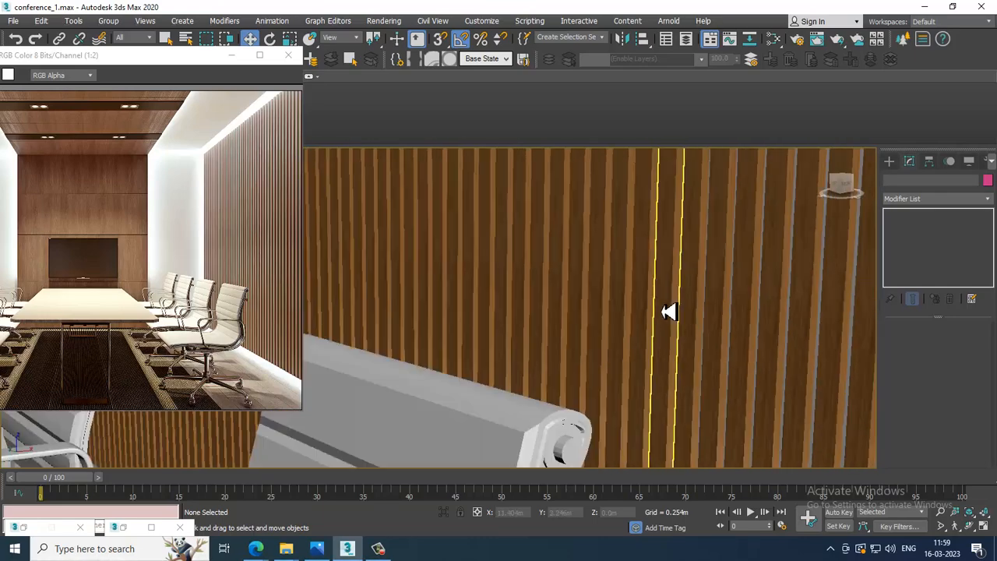
key(shift+z)
key(shift+z)
key(shift+z)
key(shift+z)
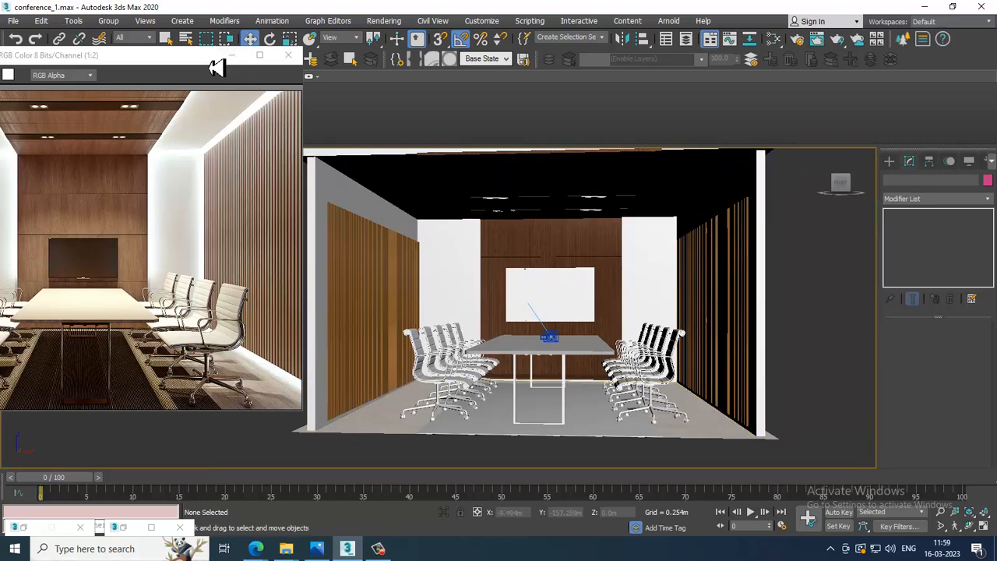
Move the reference image window aside and show the physical camera view enlarged.
drag(204, 65, 116, 72)
scroll(708, 329, up, 4)
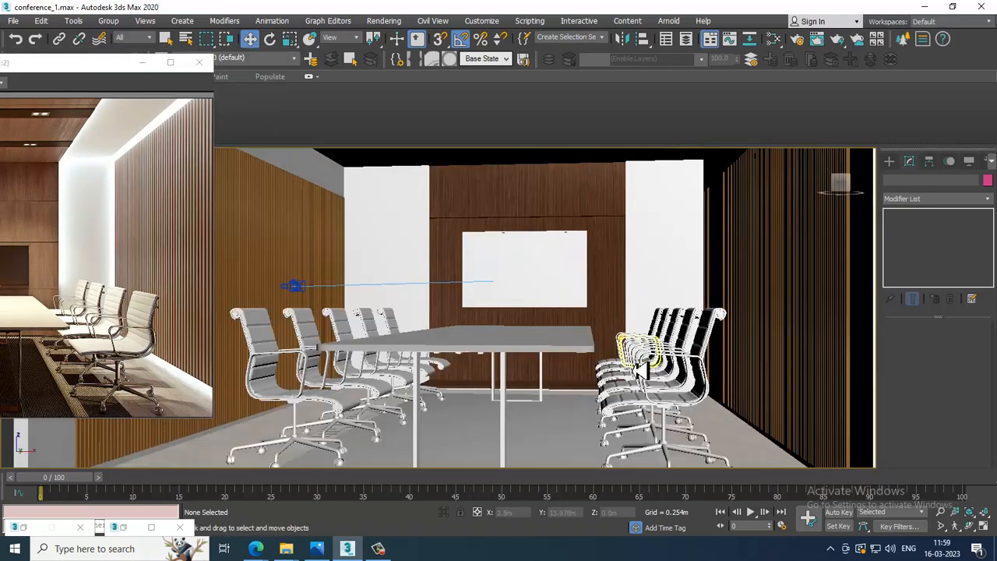
middle_drag(681, 381, 660, 383)
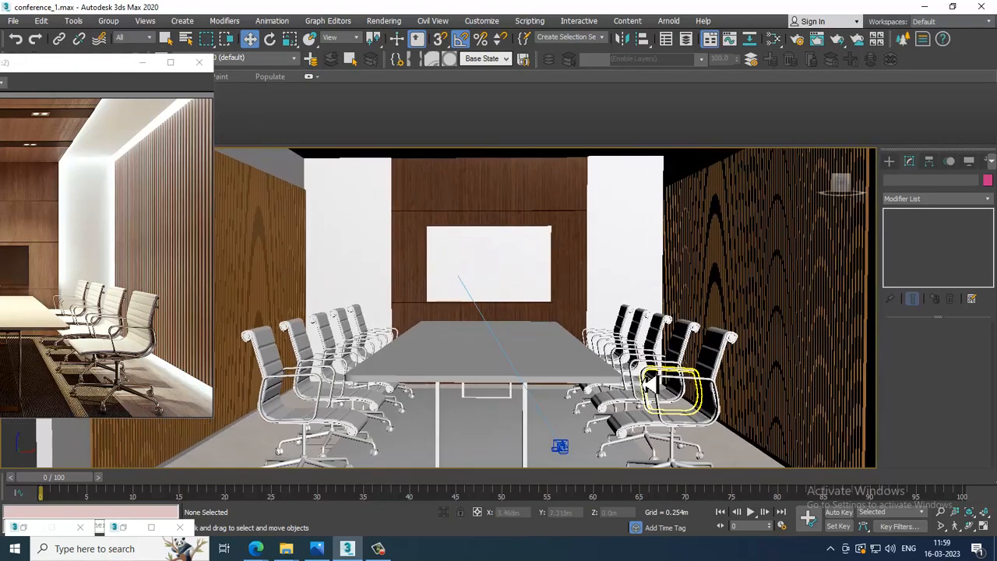
key(alt+w)
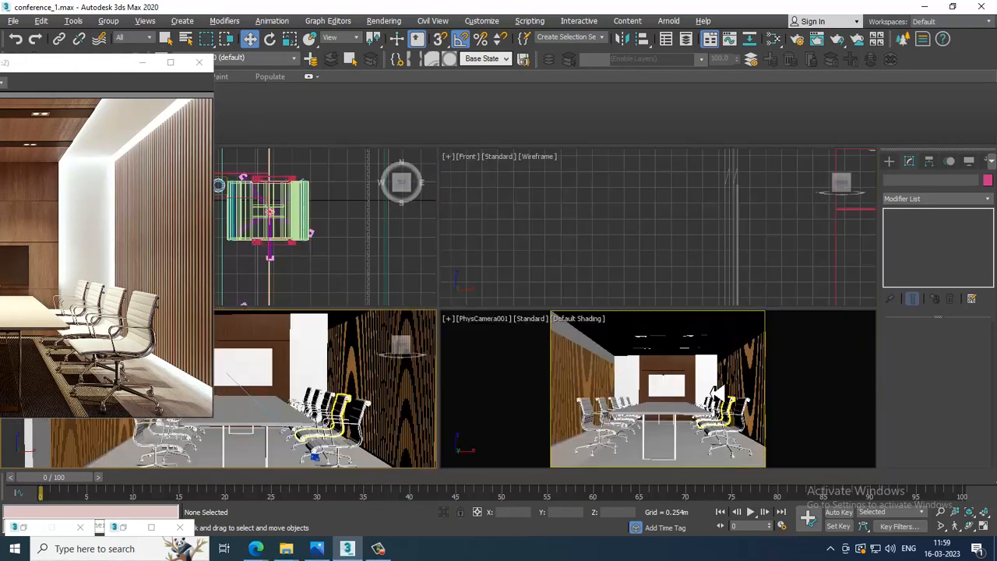
key(alt+w)
click(717, 393)
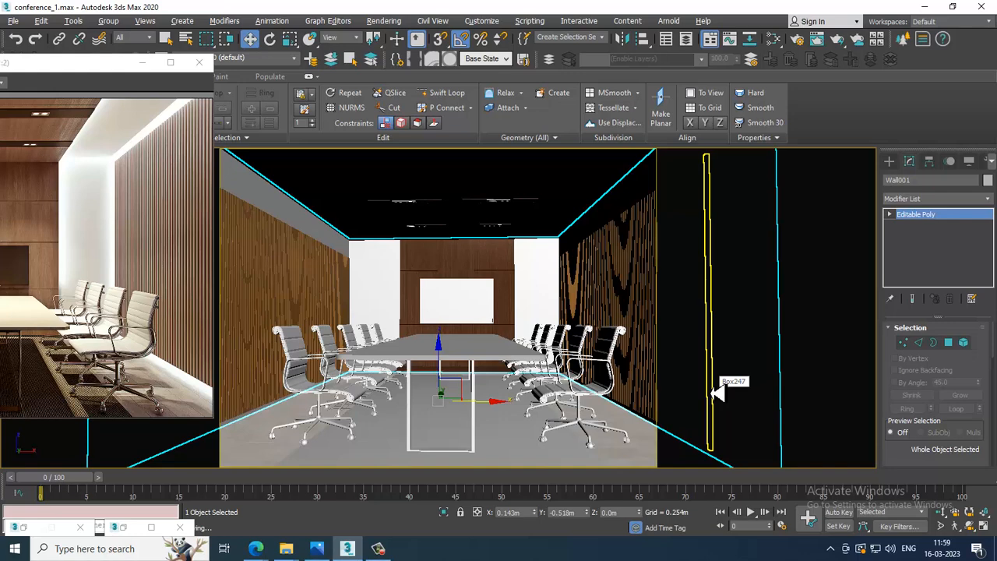
Select a single wood slat on the right-hand wall in the camera view.
key(alt+w)
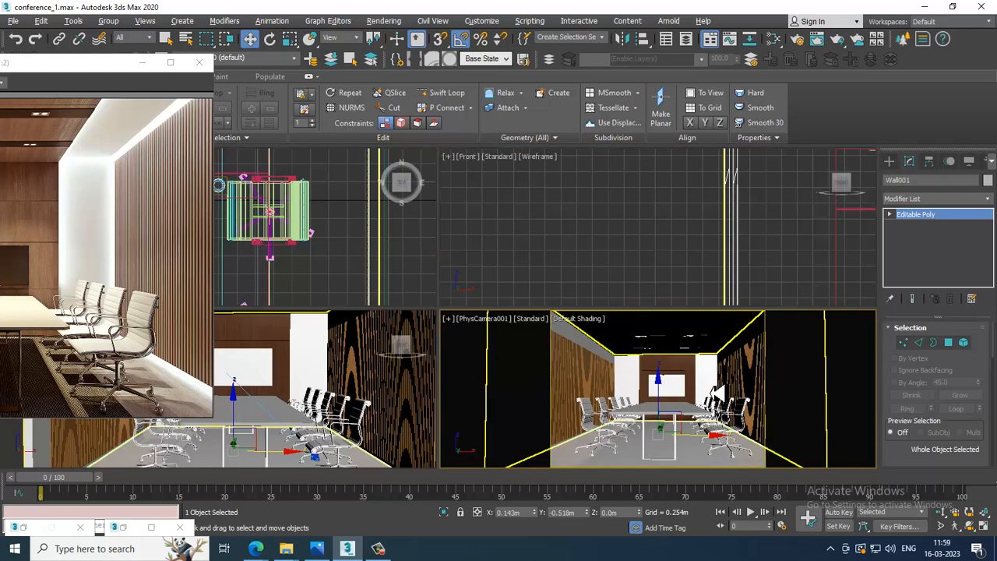
key(alt+w)
key(alt+w)
click(600, 229)
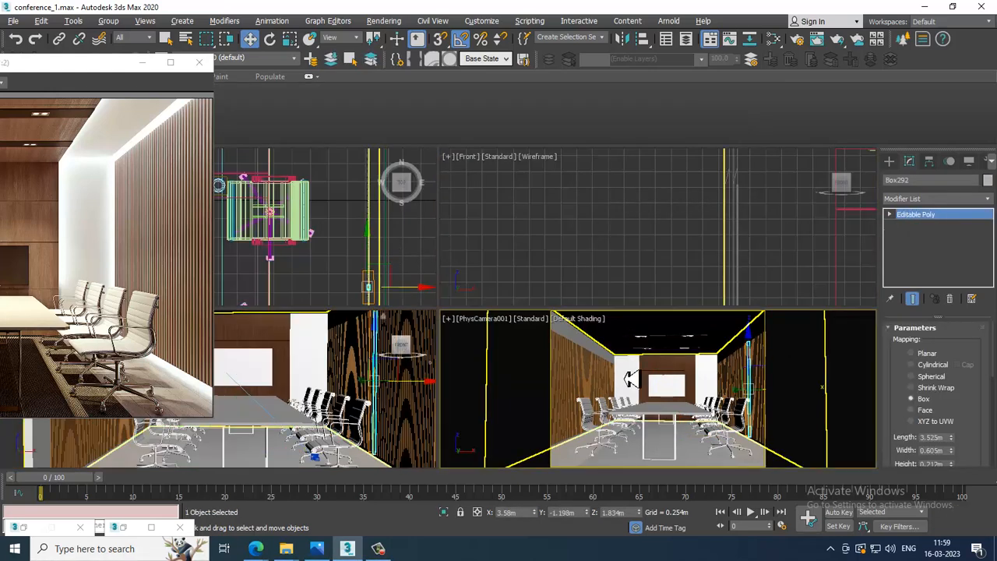